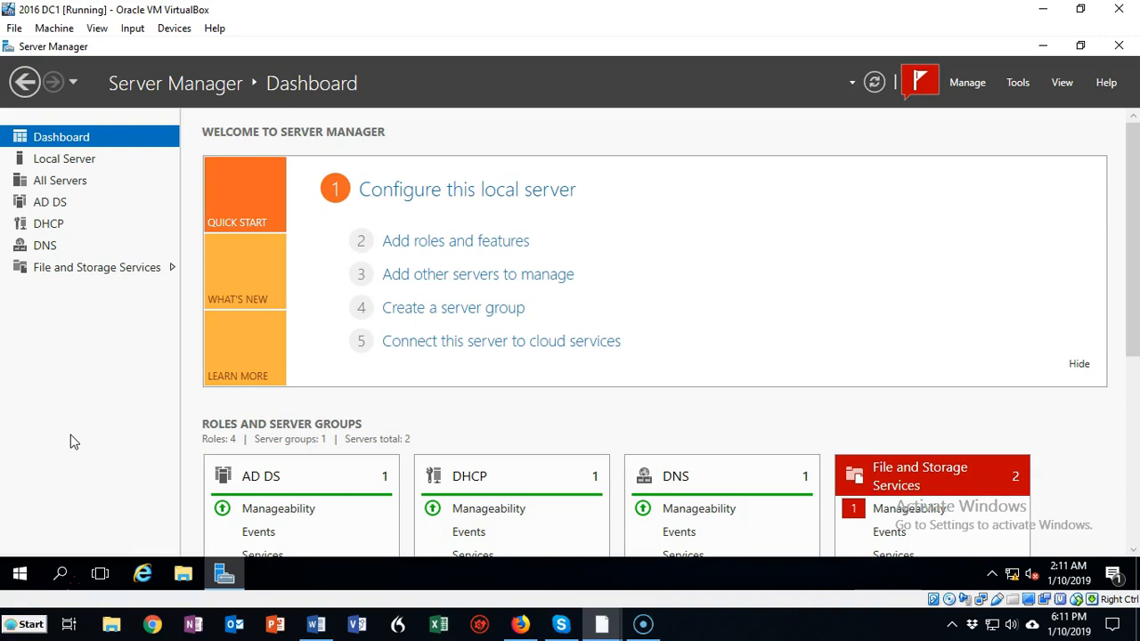
right_click(37, 575)
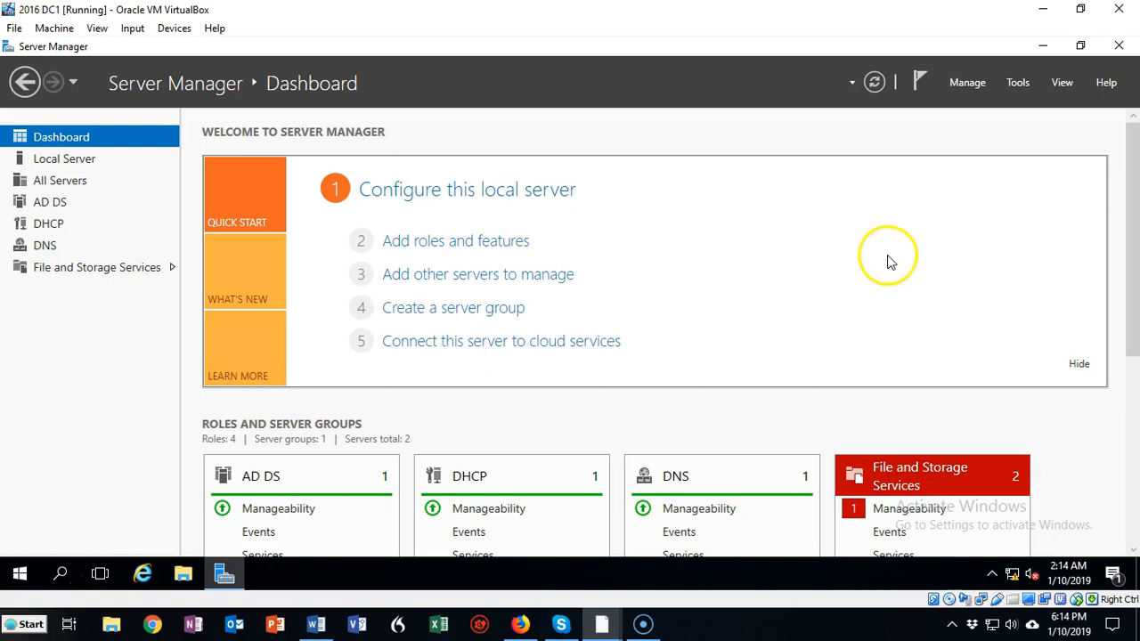
left_click(969, 82)
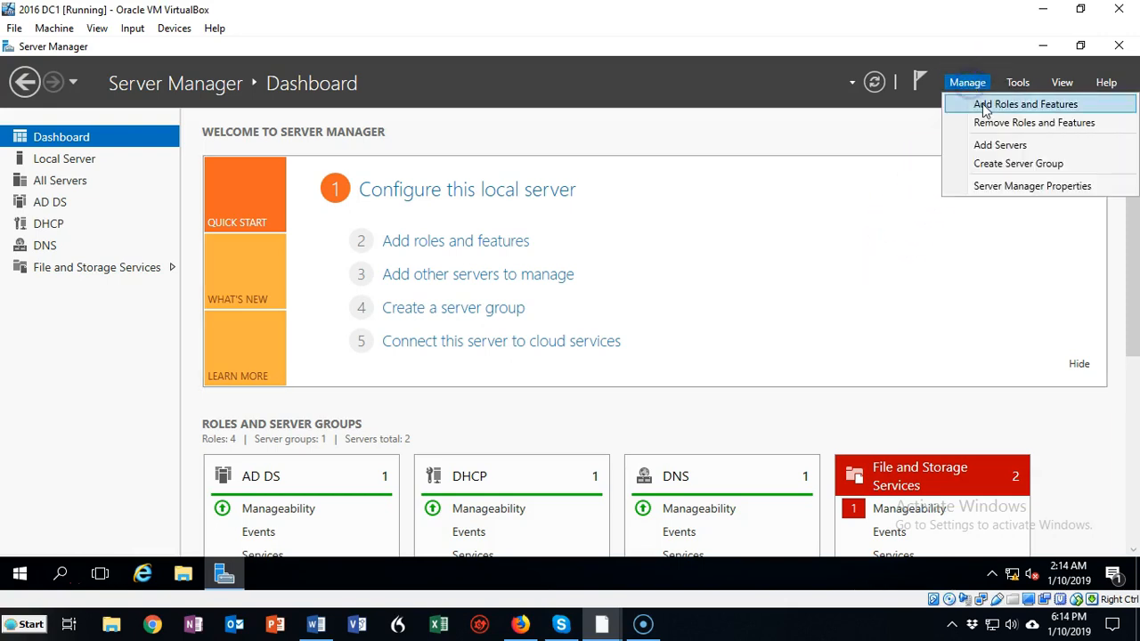
left_click(484, 140)
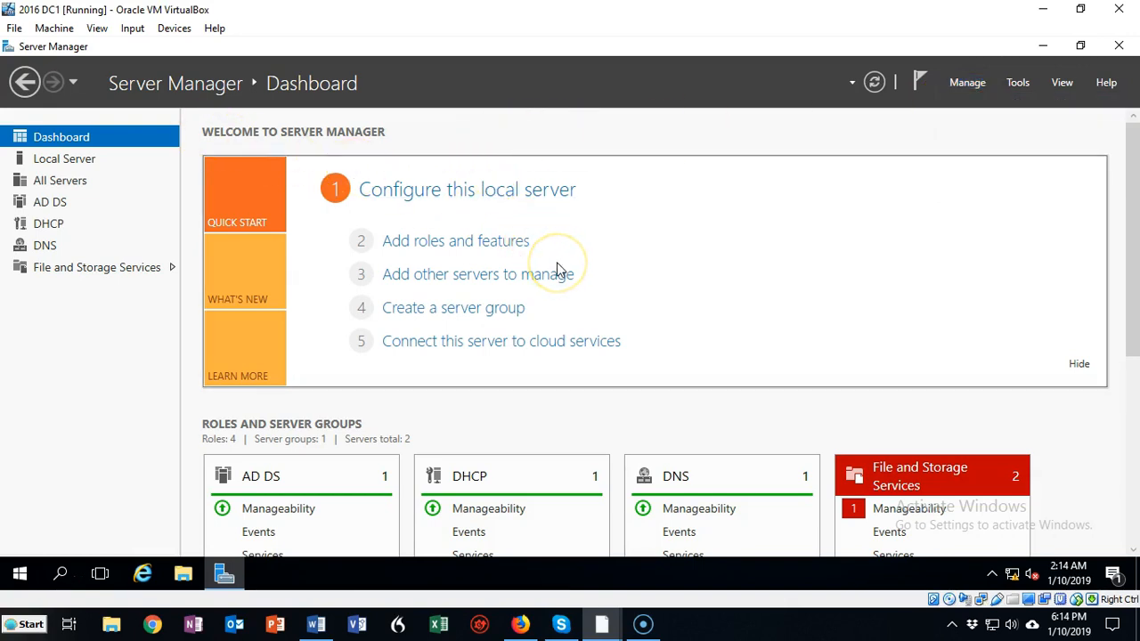
Start adding roles and features, skip the introductory page by default, and choose a role-based installation on DC1.us.syberoffense.com
left_click(466, 242)
left_click(214, 468)
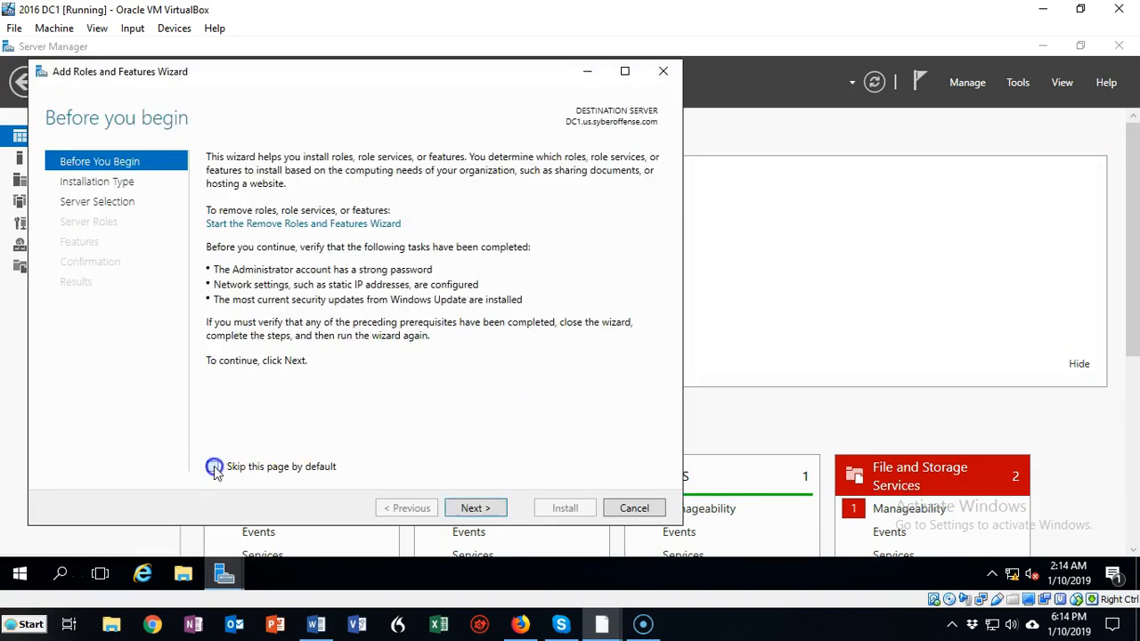
left_click(473, 509)
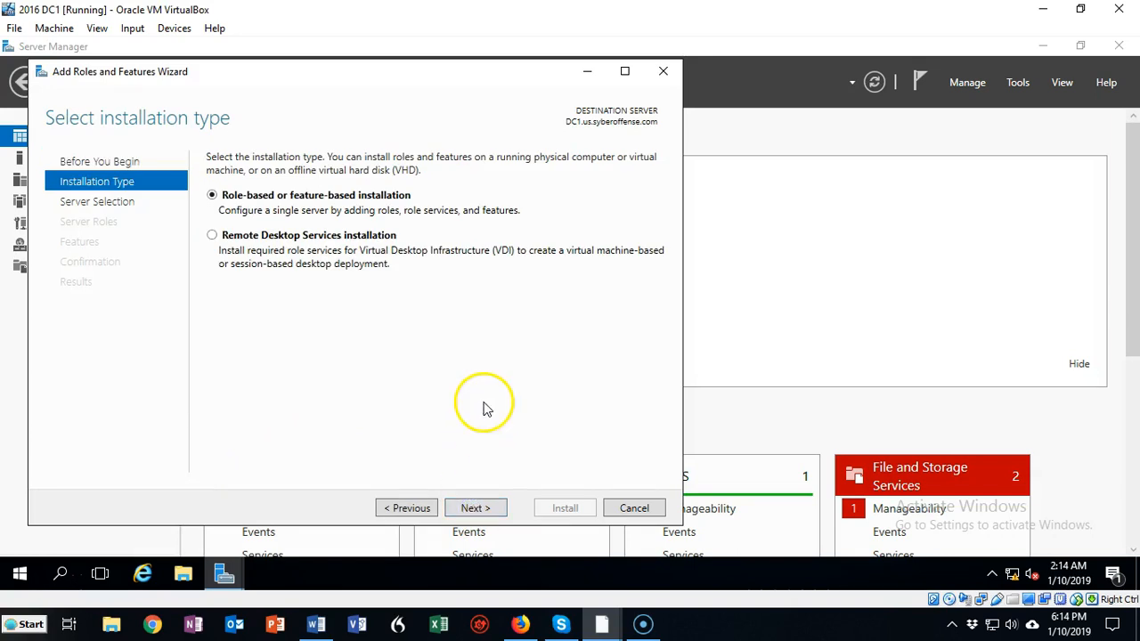
left_click(477, 509)
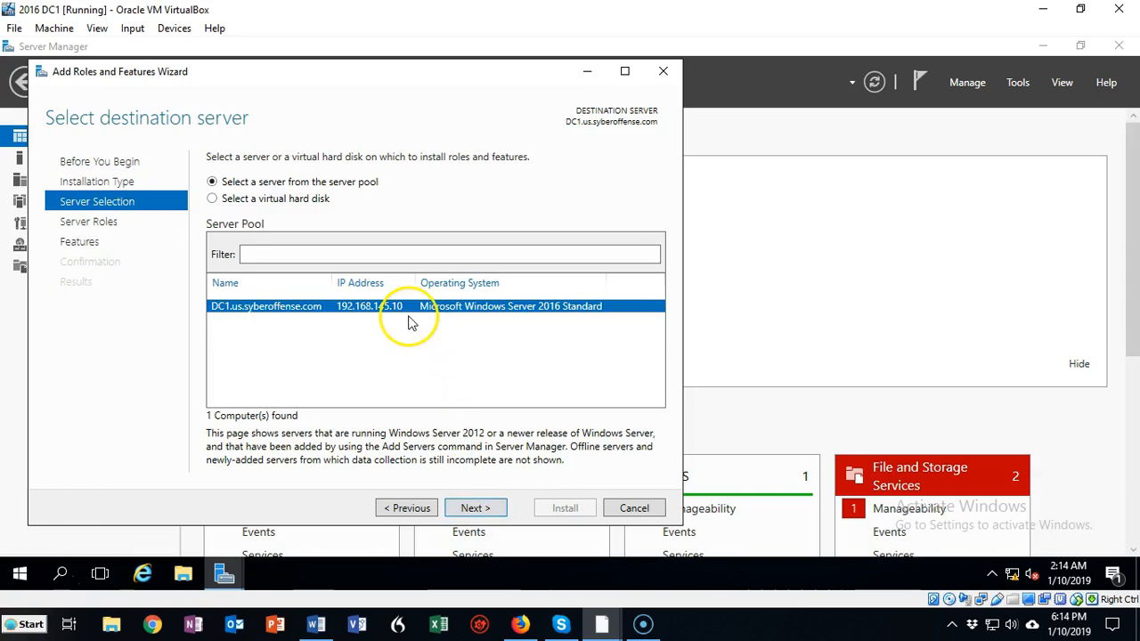
left_click(476, 510)
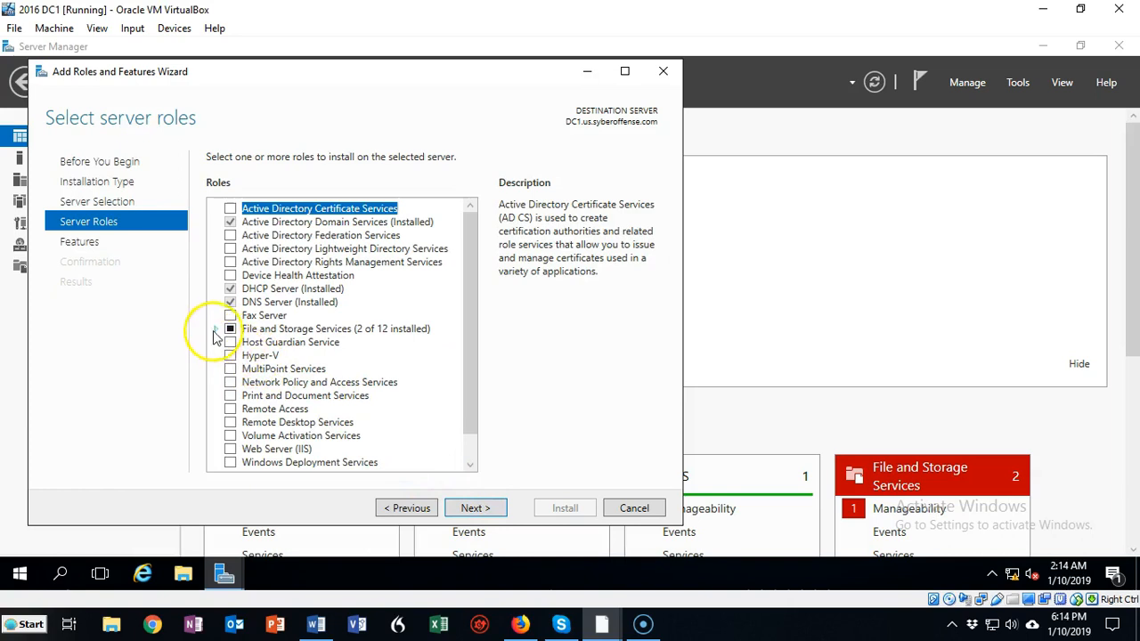
Select DFS Namespaces and DFS Replication under File and iSCSI Services, add no further features, and install them on DC1
left_click(218, 328)
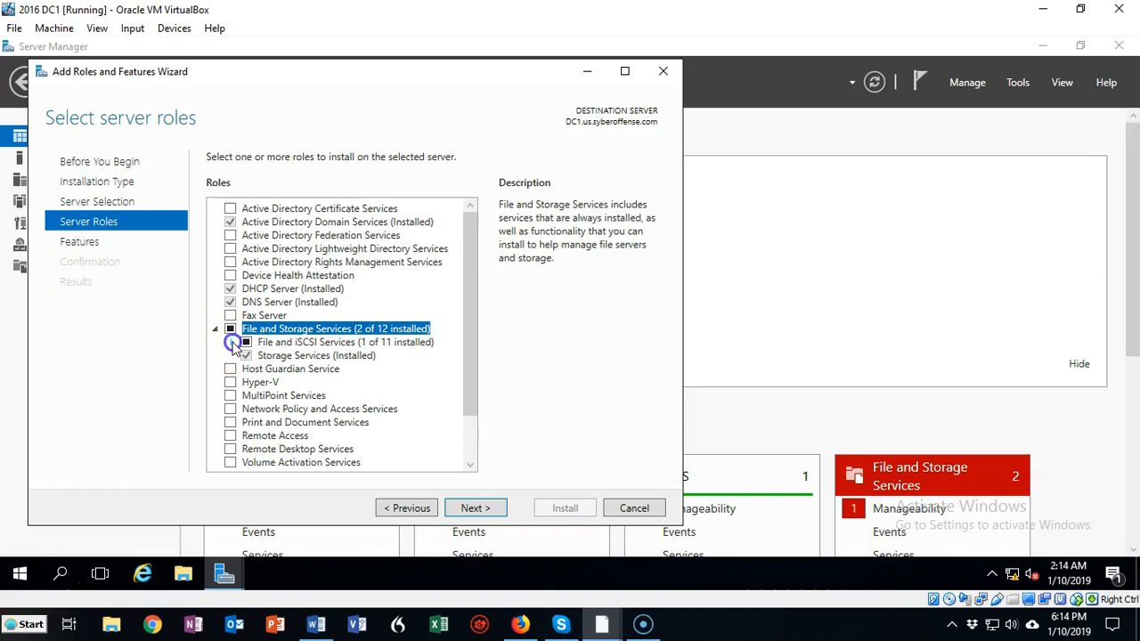
left_click(232, 343)
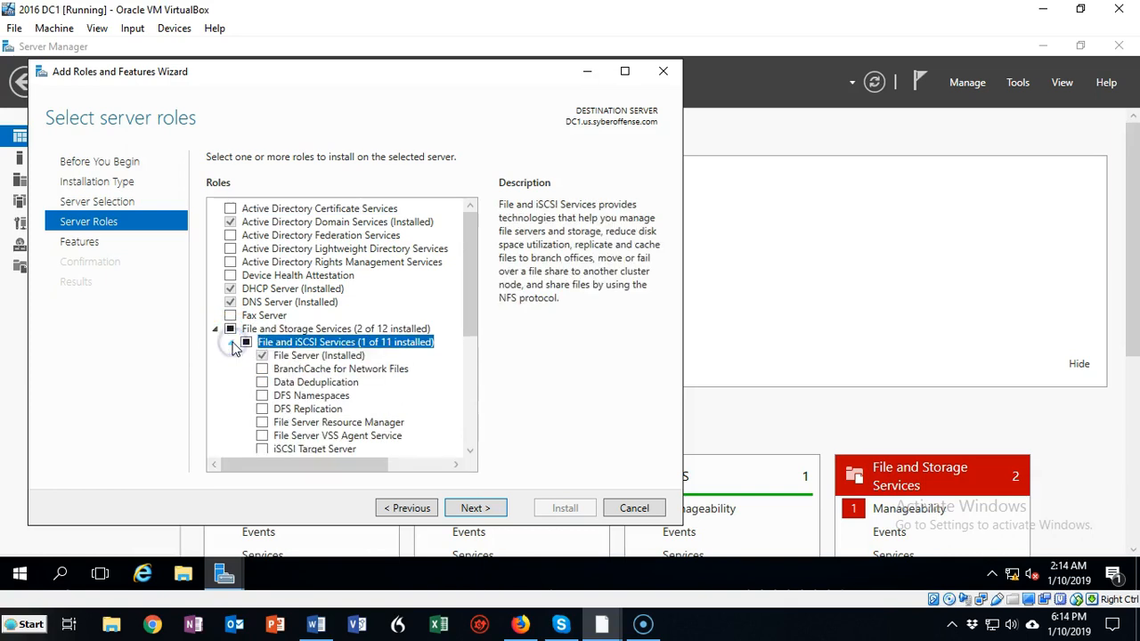
left_click(263, 397)
left_click(412, 437)
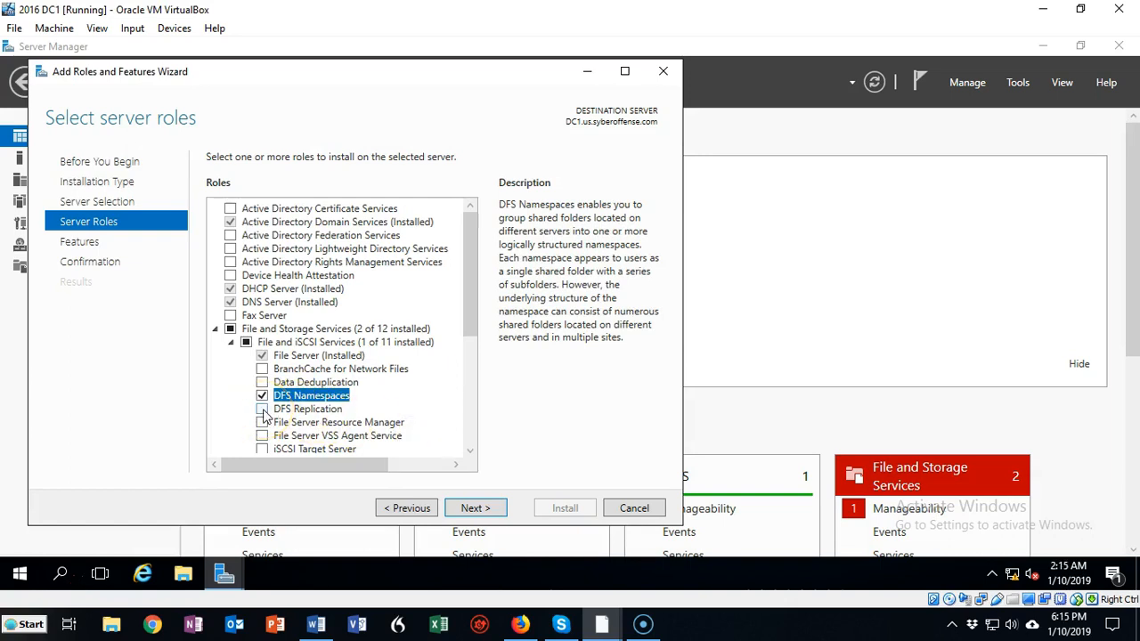
left_click(263, 410)
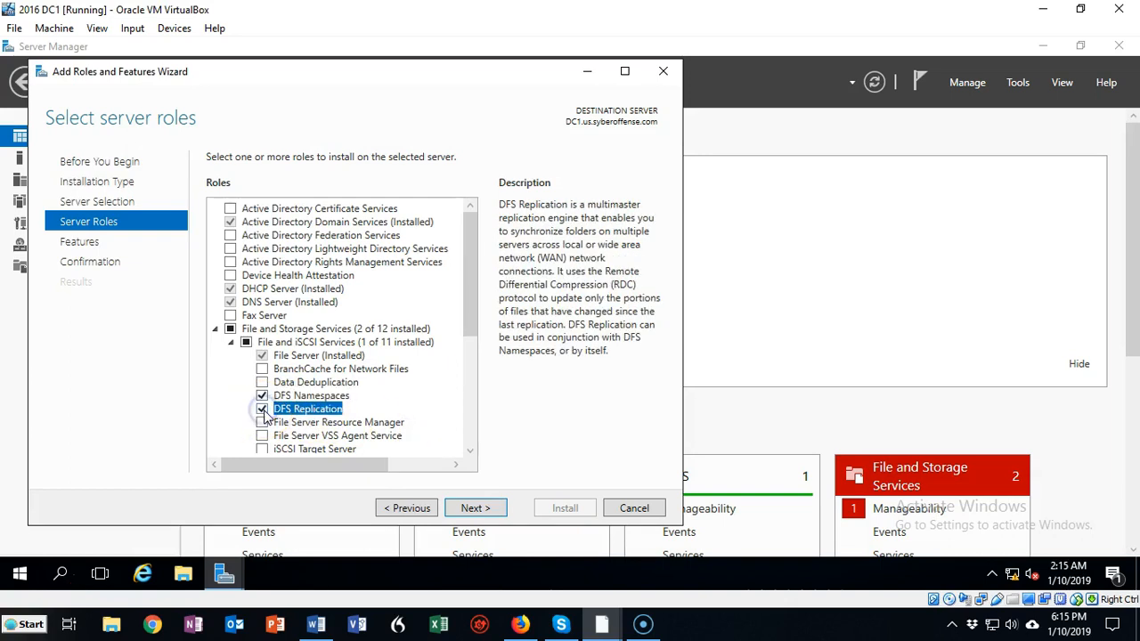
left_click(476, 509)
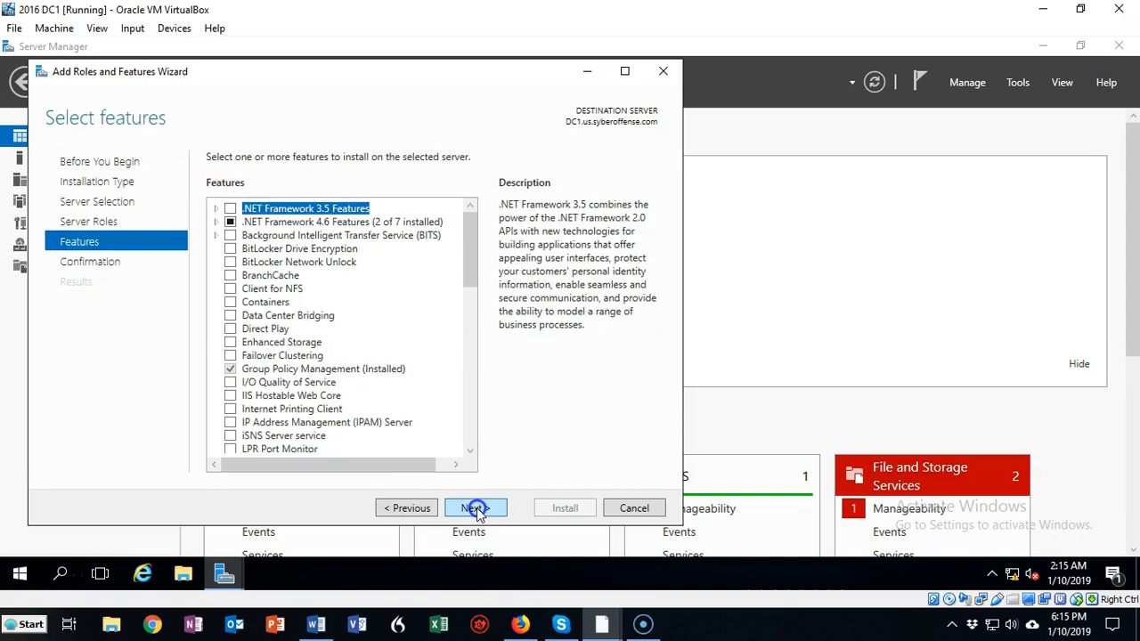
left_click(477, 510)
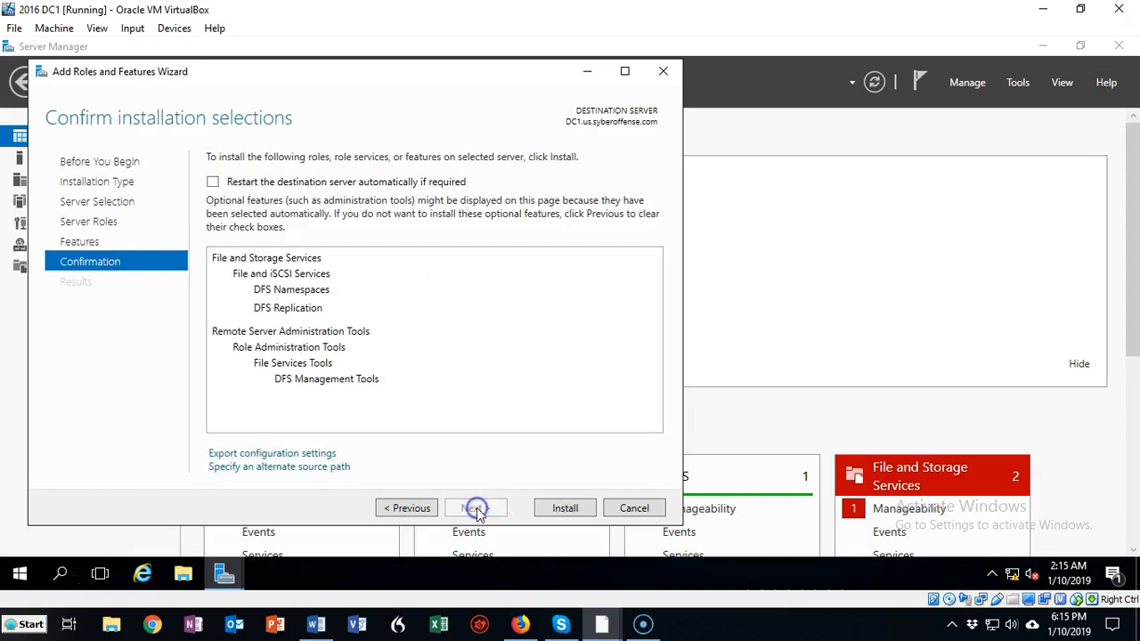
left_click(566, 510)
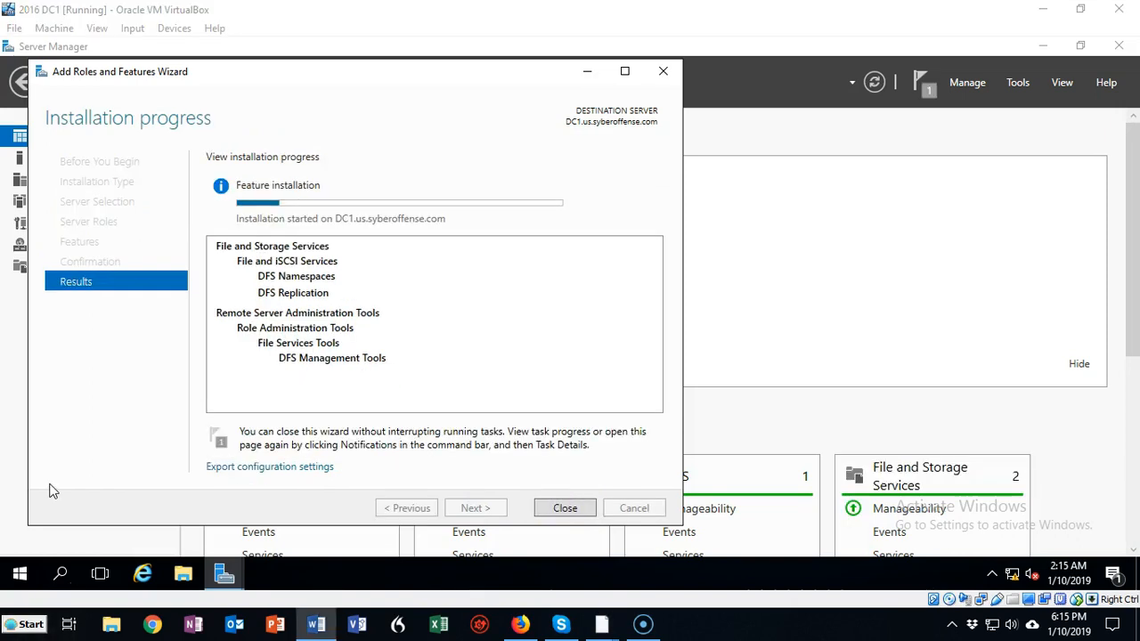
Switch to the SRV 2016 DC2 virtual machine and start adding roles with a role-based installation on DC2.us.syberoffense.com
mouse_move(604, 626)
left_click(731, 604)
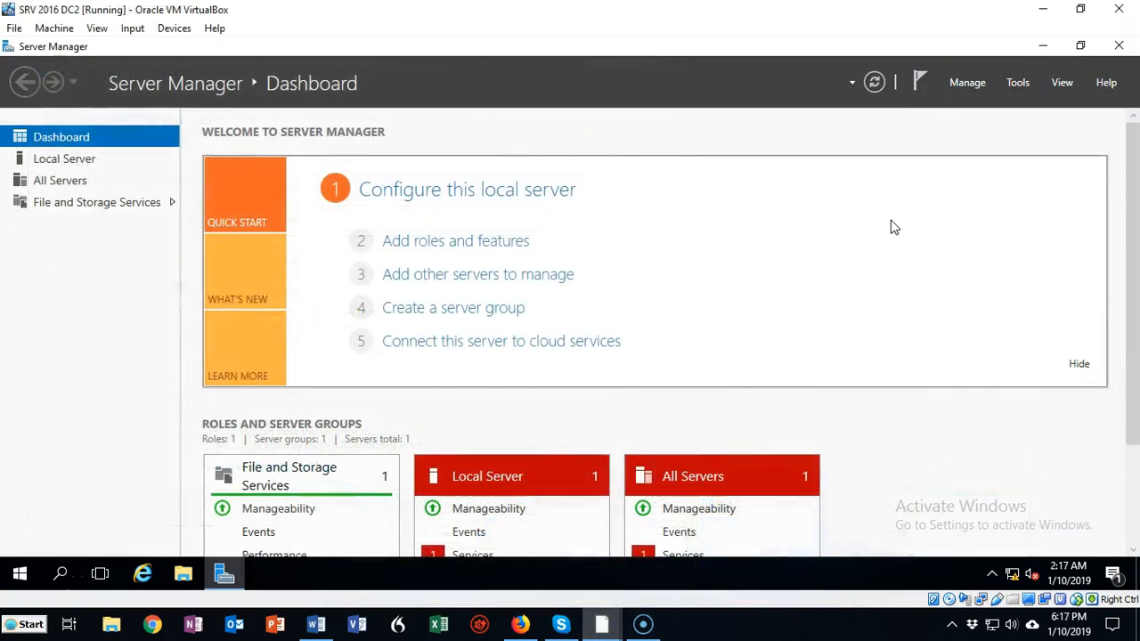
left_click(456, 241)
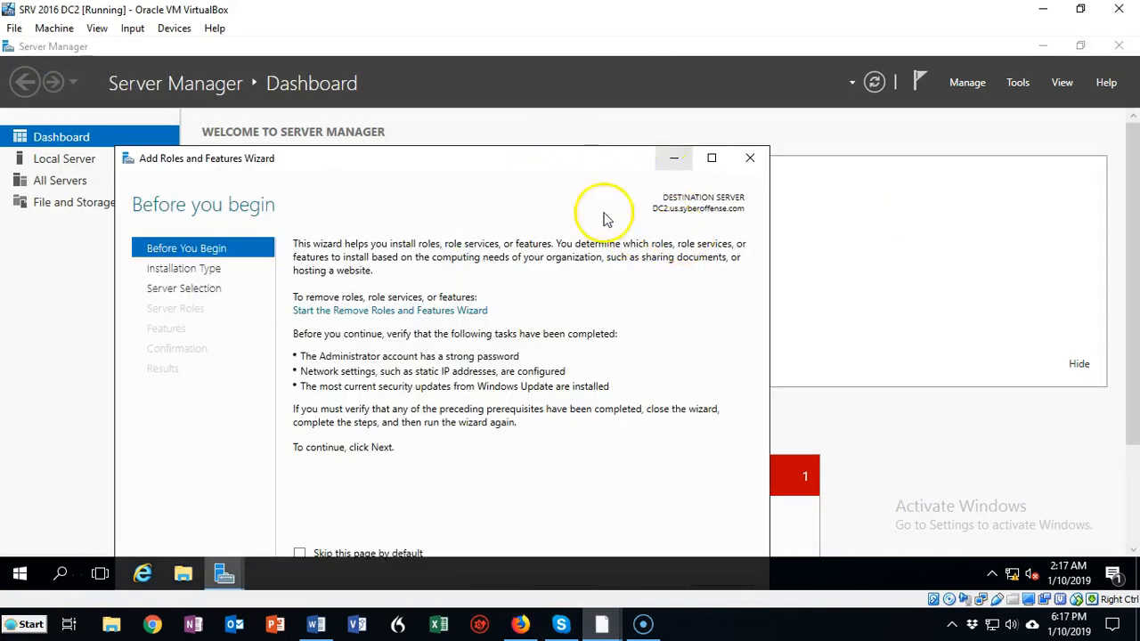
left_click_drag(535, 165, 679, 56)
left_click(703, 487)
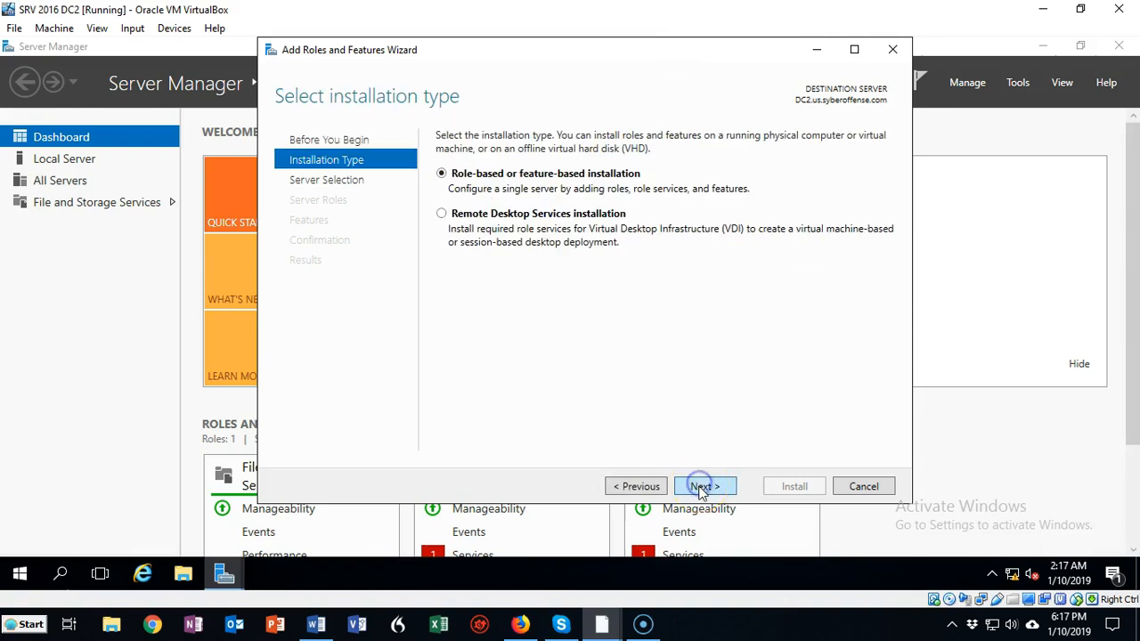
left_click(703, 486)
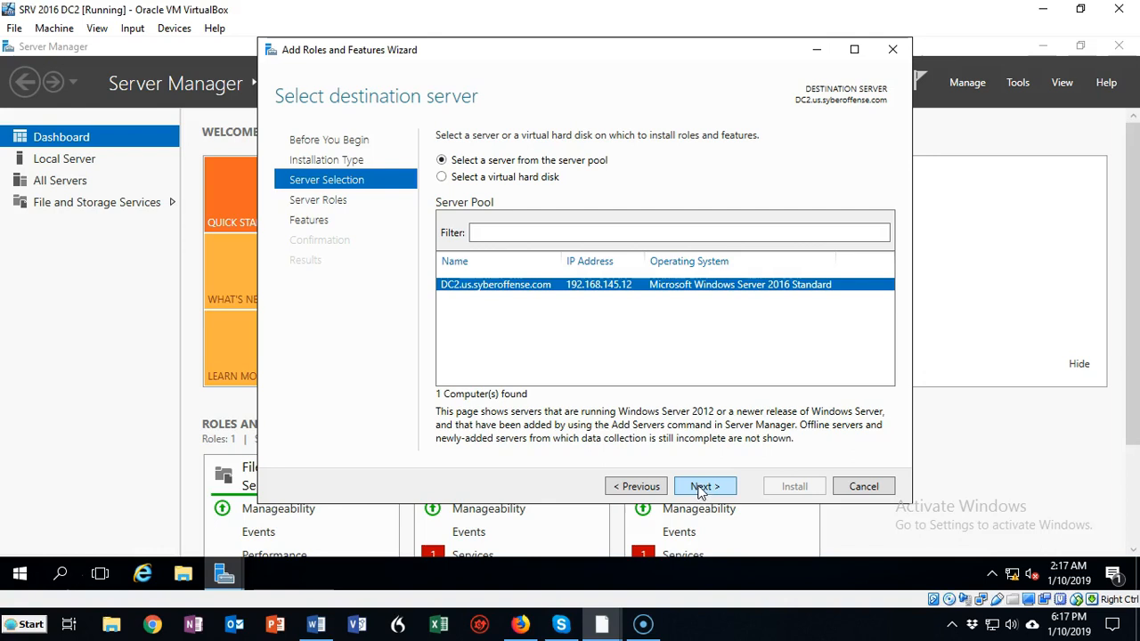
left_click(703, 488)
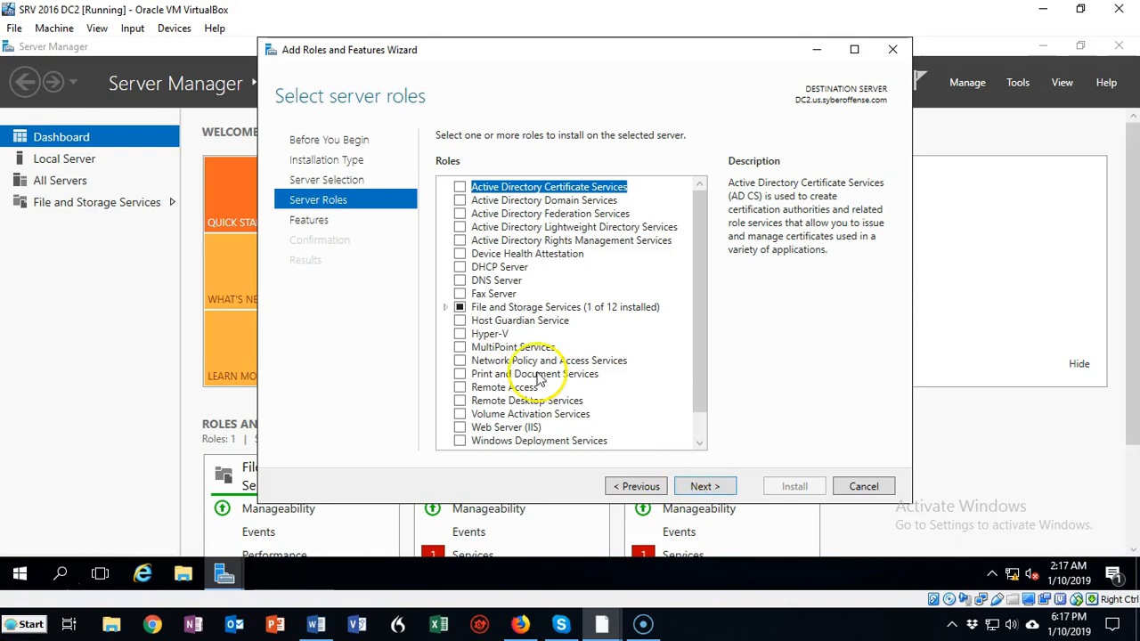
Select DFS Namespaces with its required features and DFS Replication under File and iSCSI Services, and install them on DC2
left_click(444, 307)
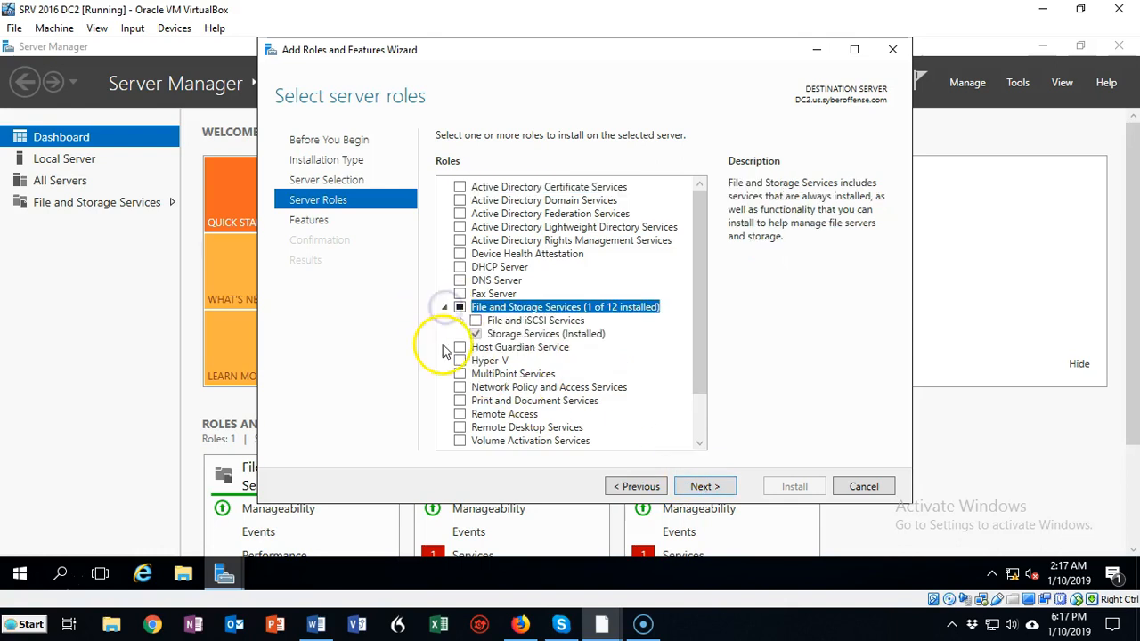
left_click(459, 321)
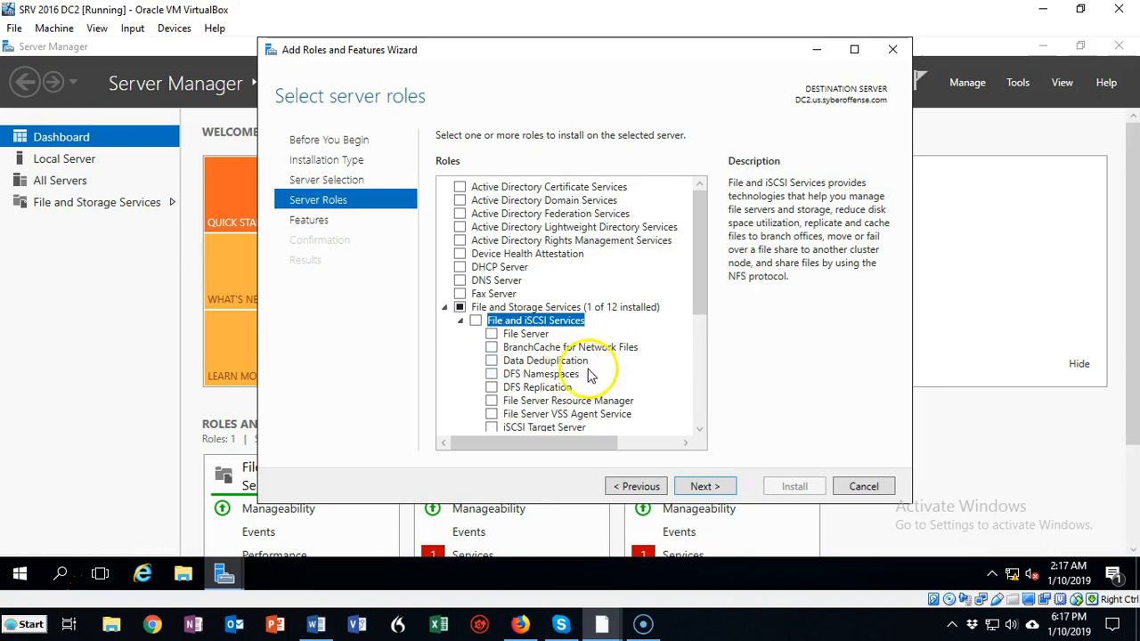
left_click(493, 375)
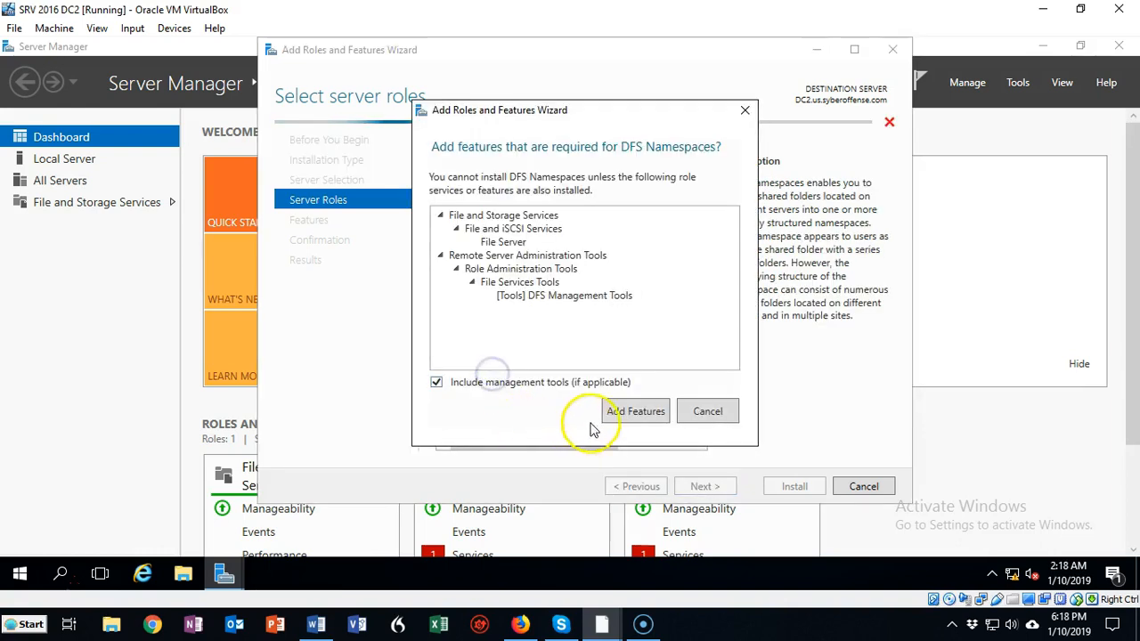
left_click(635, 413)
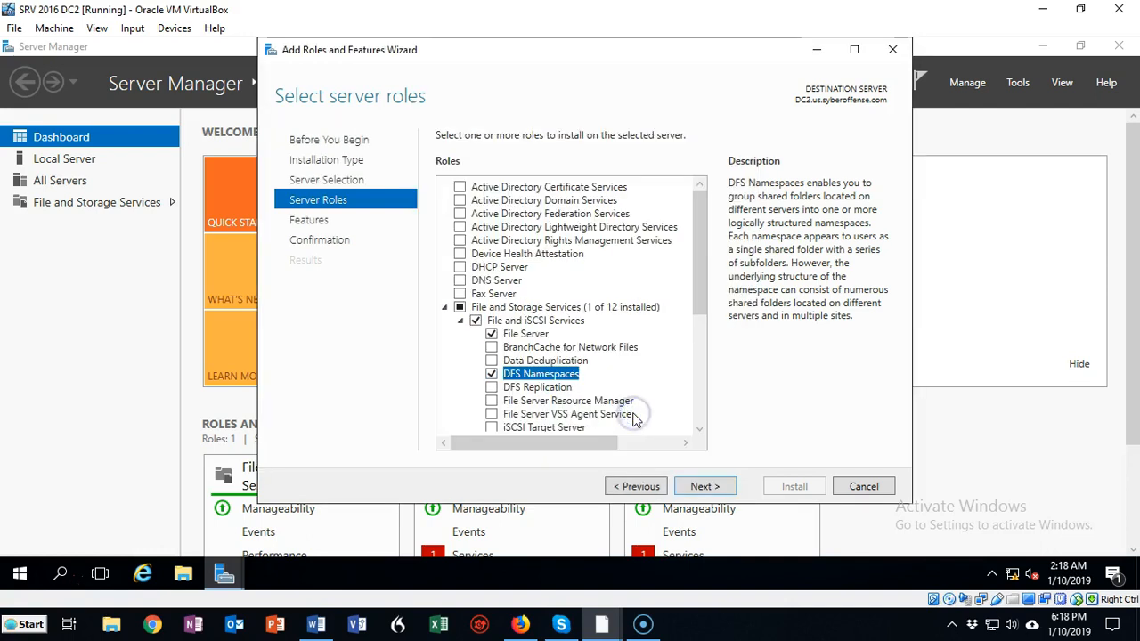
left_click(491, 387)
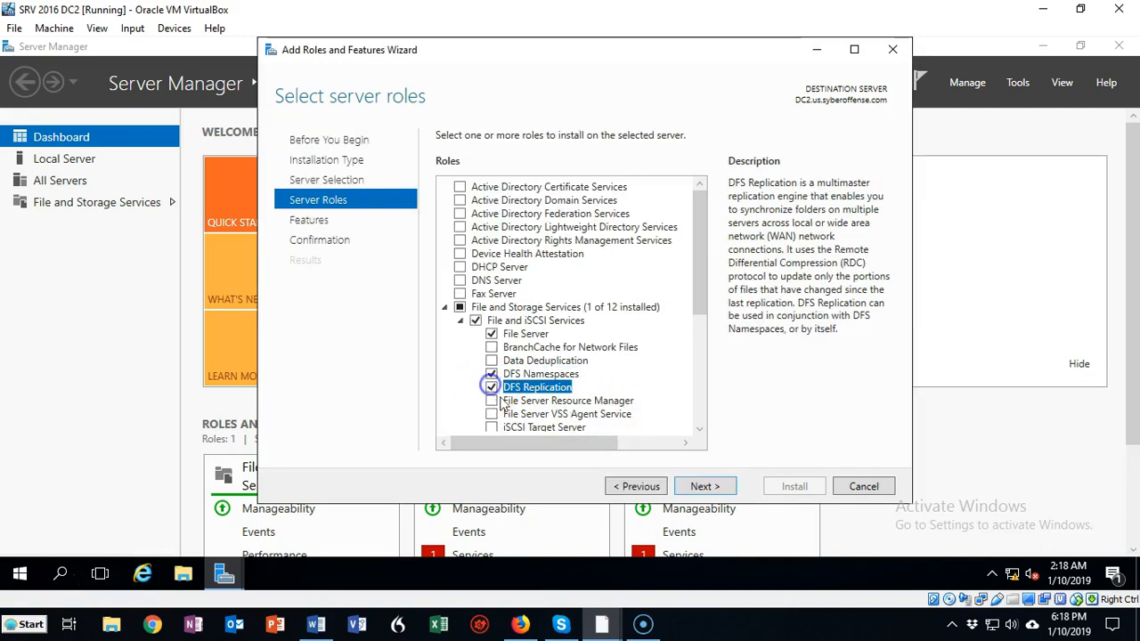
left_click(704, 486)
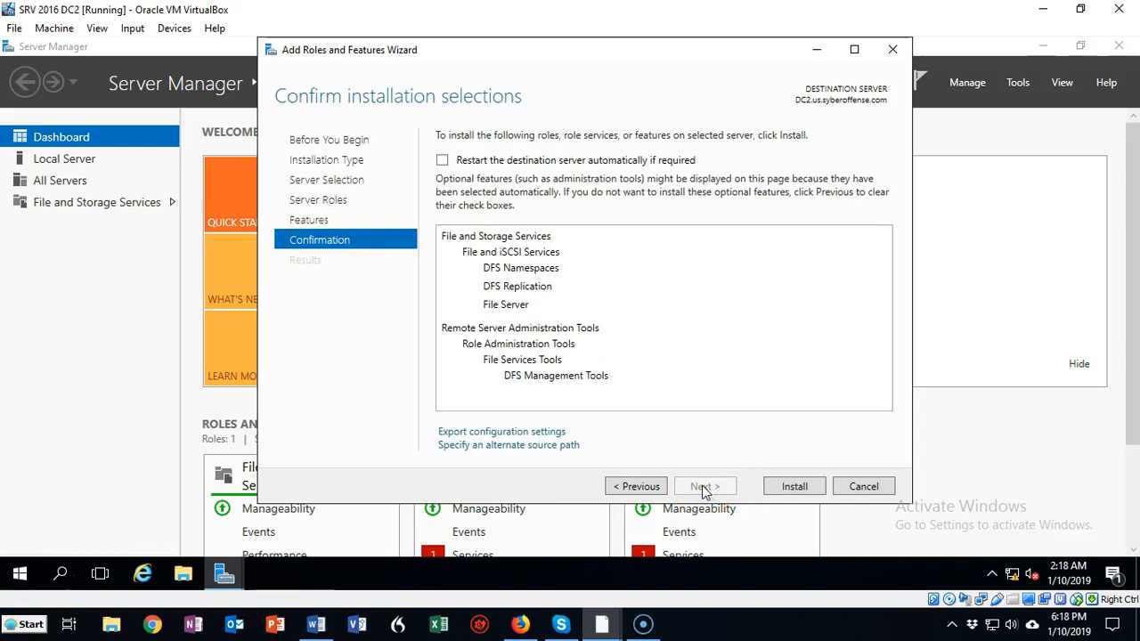
left_click(792, 489)
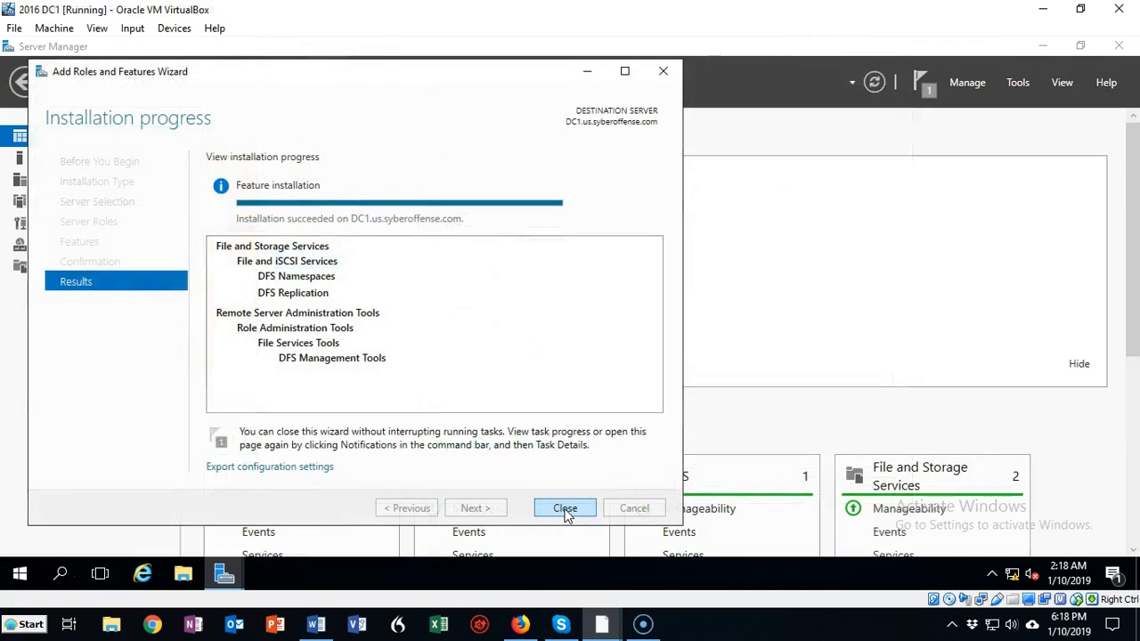
Back on DC1, close the finished wizard and Server Manager, and create a folder named Data on the C: drive
left_click(565, 509)
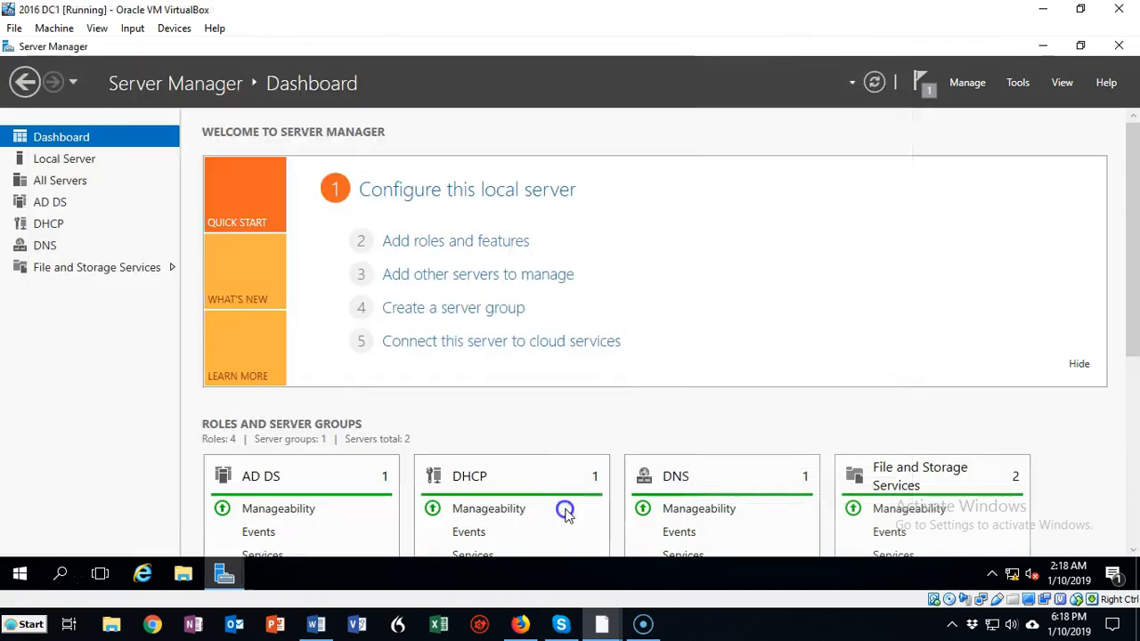
left_click(1119, 45)
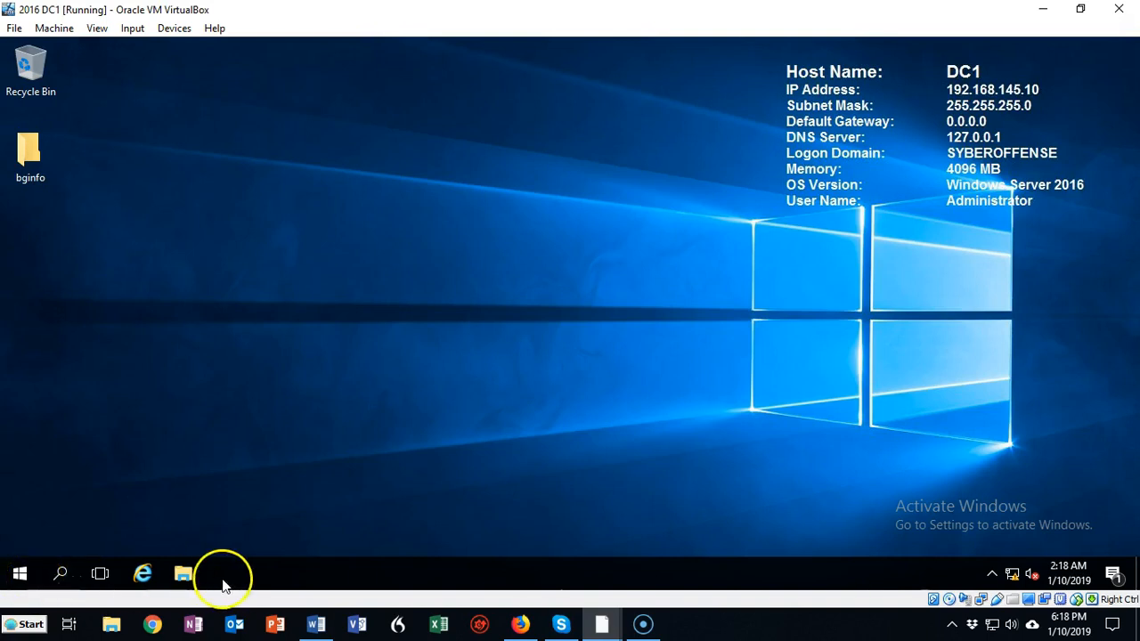
left_click(185, 574)
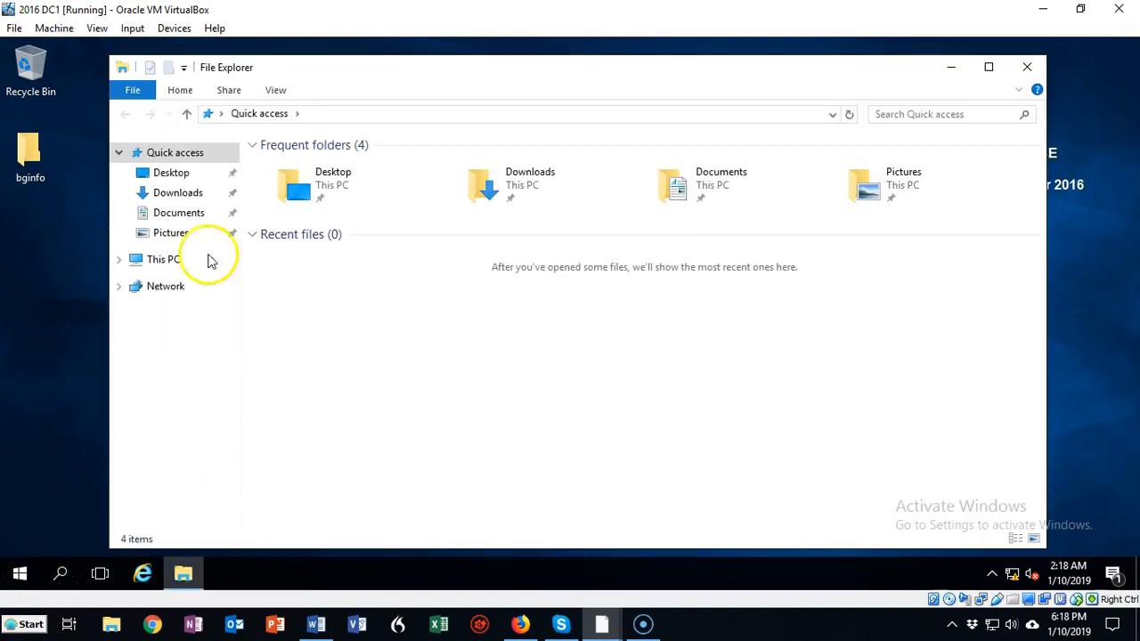
left_click(164, 264)
double_click(326, 307)
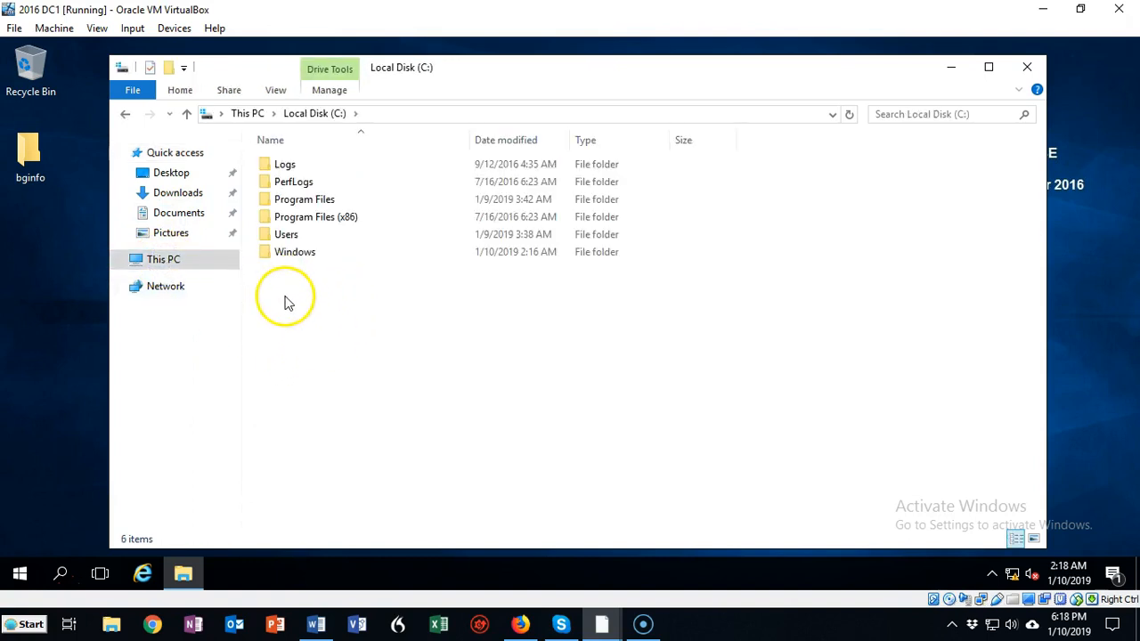
left_click(391, 336)
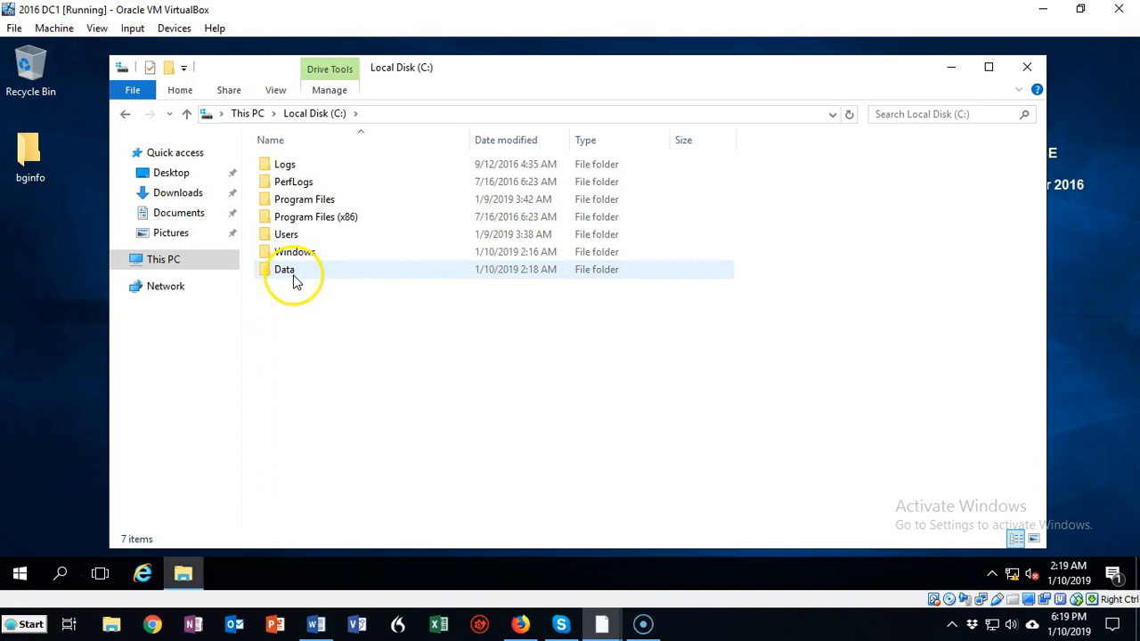
Enable advanced sharing for the Data folder with the share name Data
right_click(292, 272)
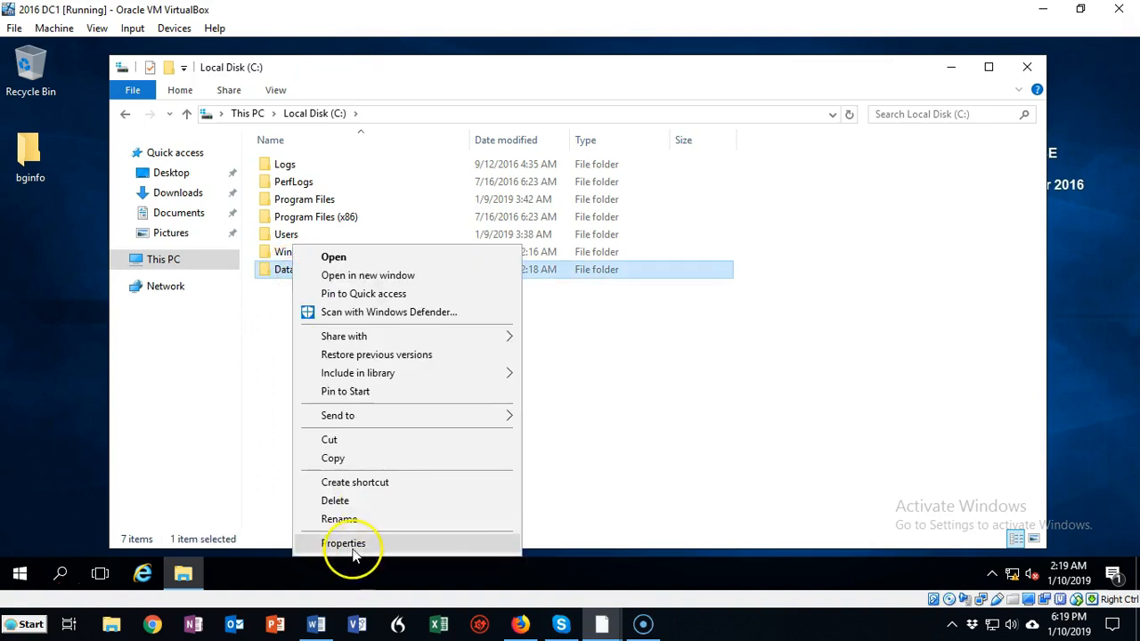
left_click(354, 544)
left_click(365, 187)
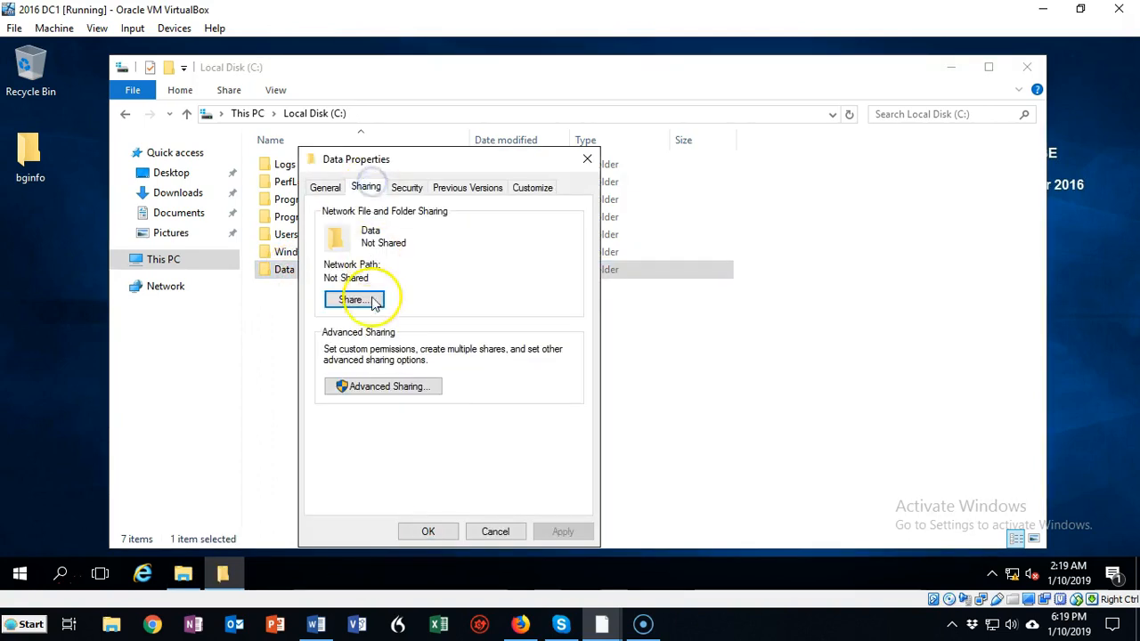
left_click(380, 388)
left_click(323, 218)
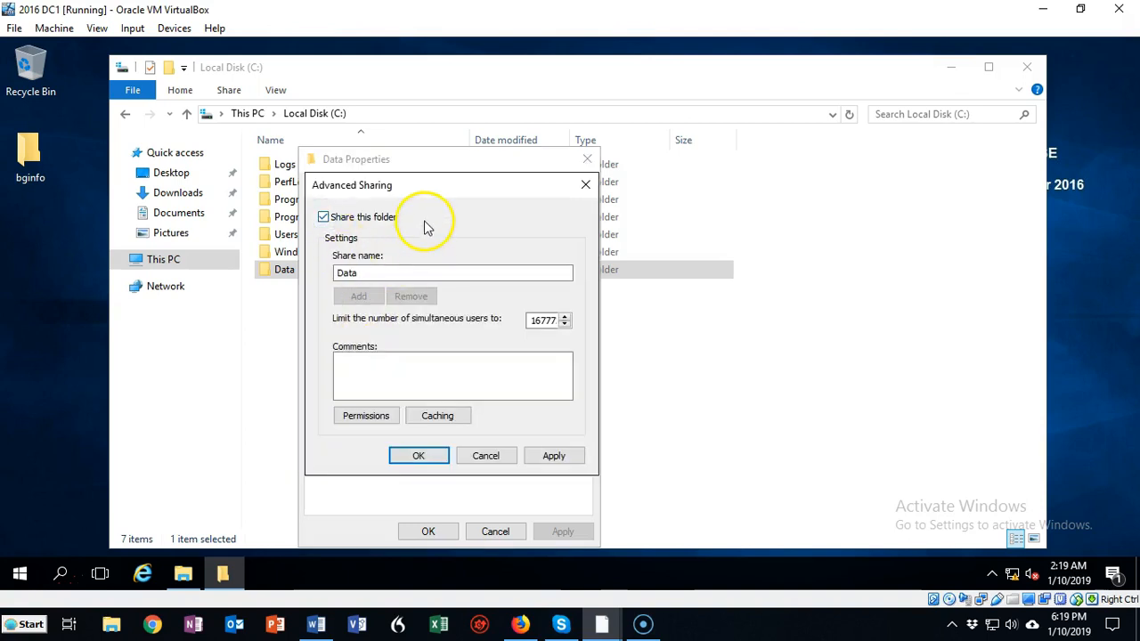
Allow Everyone Full Control in the Data share's permissions and apply the change
left_click(368, 416)
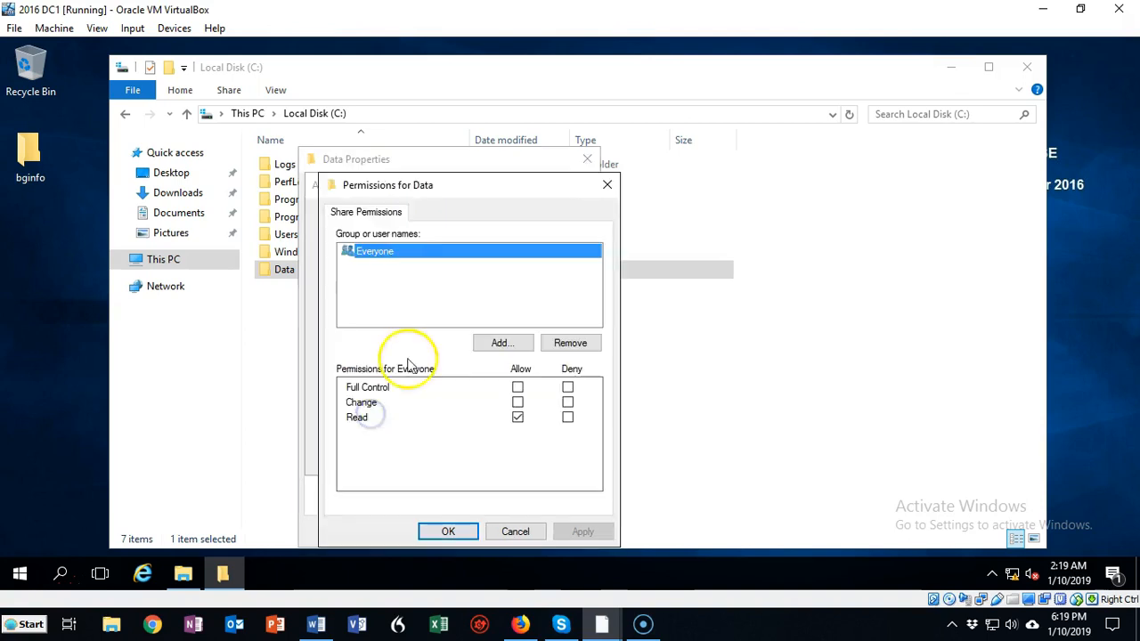
left_click(518, 387)
left_click(583, 532)
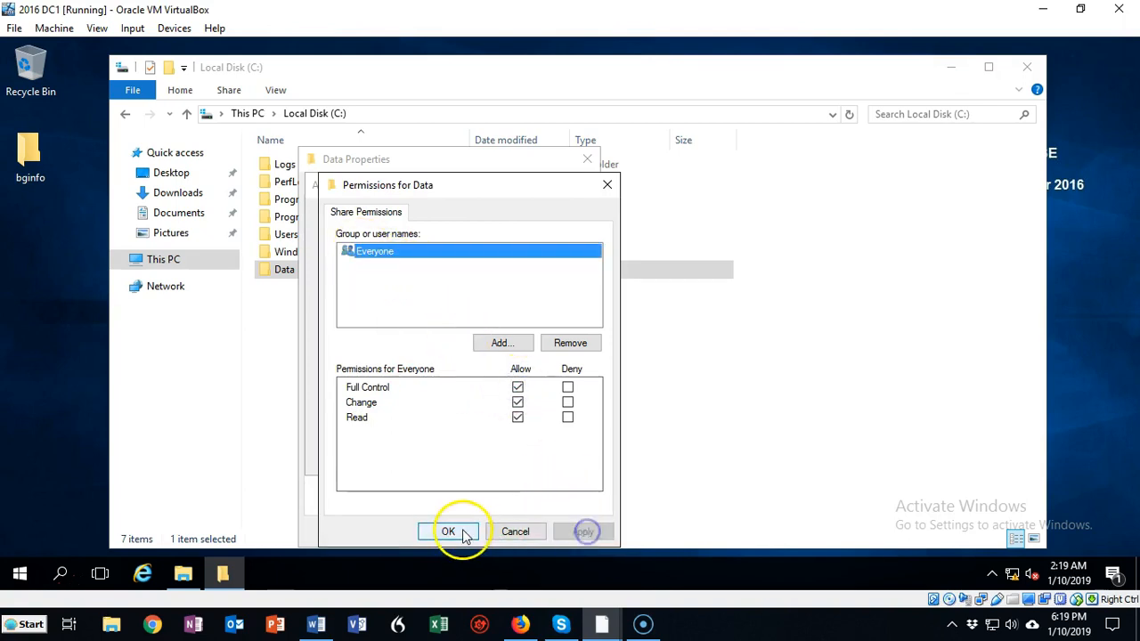
Confirm the share permissions and advanced sharing settings for the Data folder, and close its properties
left_click(448, 532)
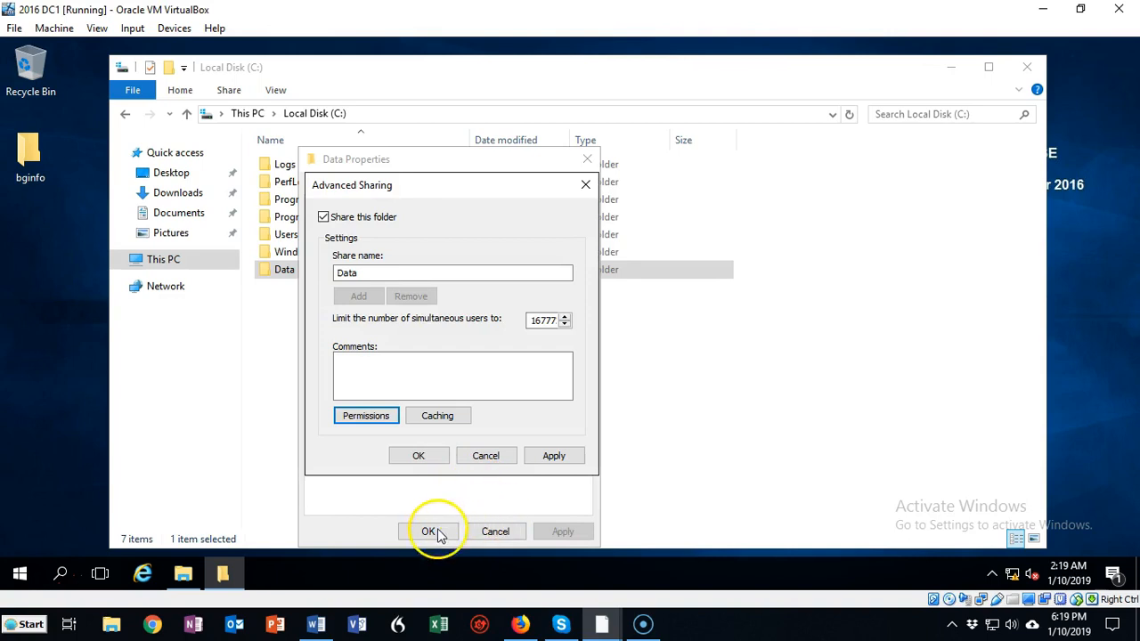
left_click(423, 459)
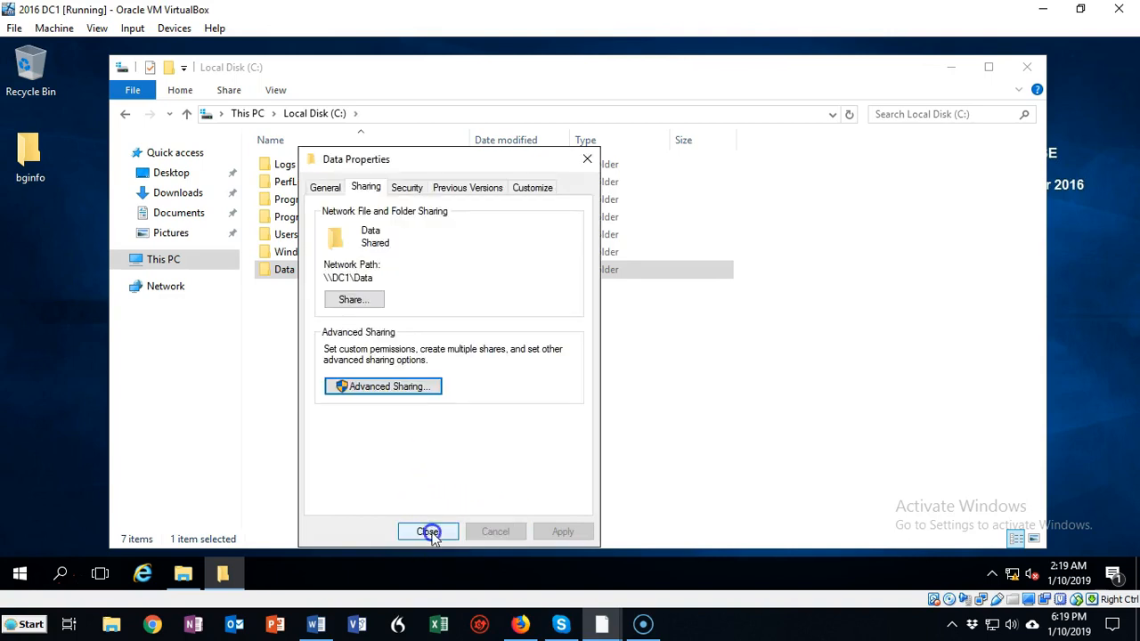
left_click(428, 532)
Add the Domain Users group to the Data folder's security permissions on DC1
right_click(331, 270)
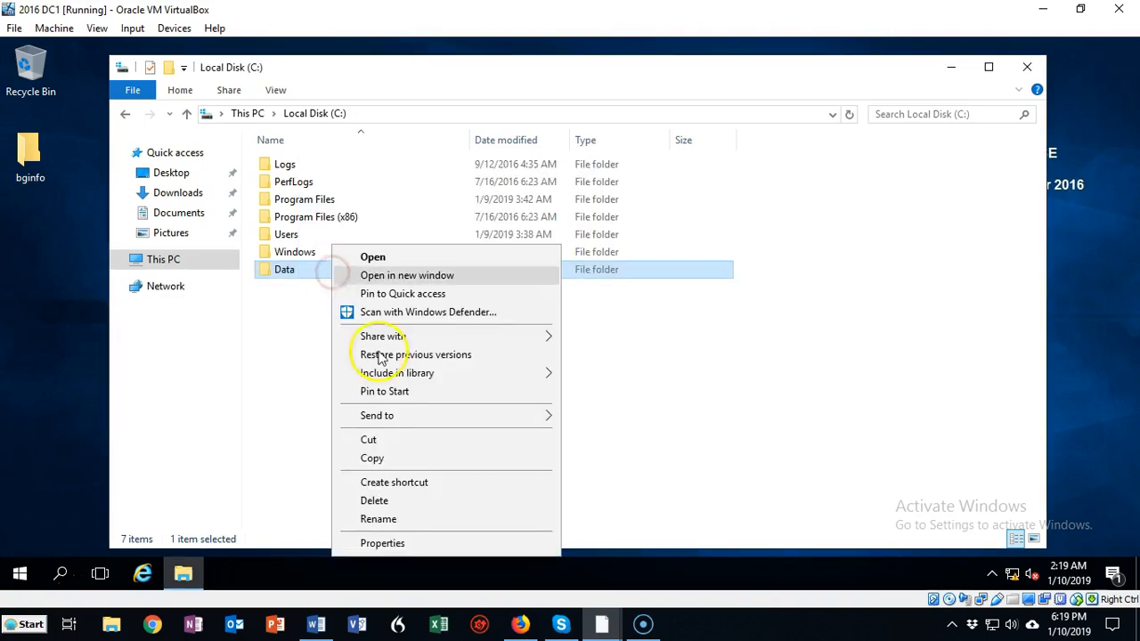
left_click(383, 543)
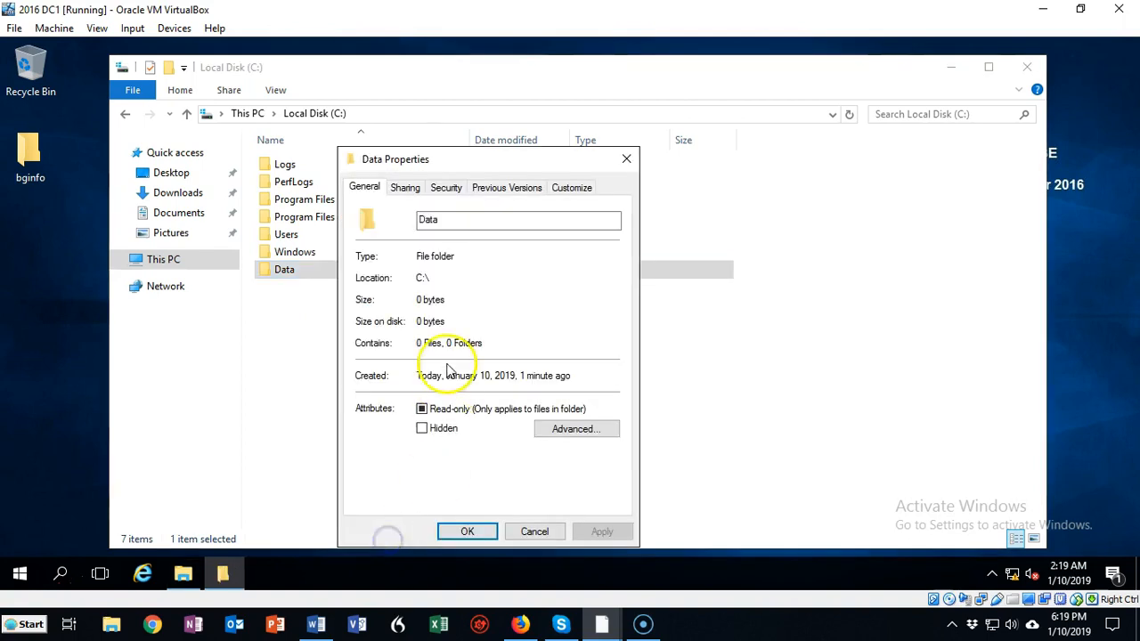
left_click(446, 191)
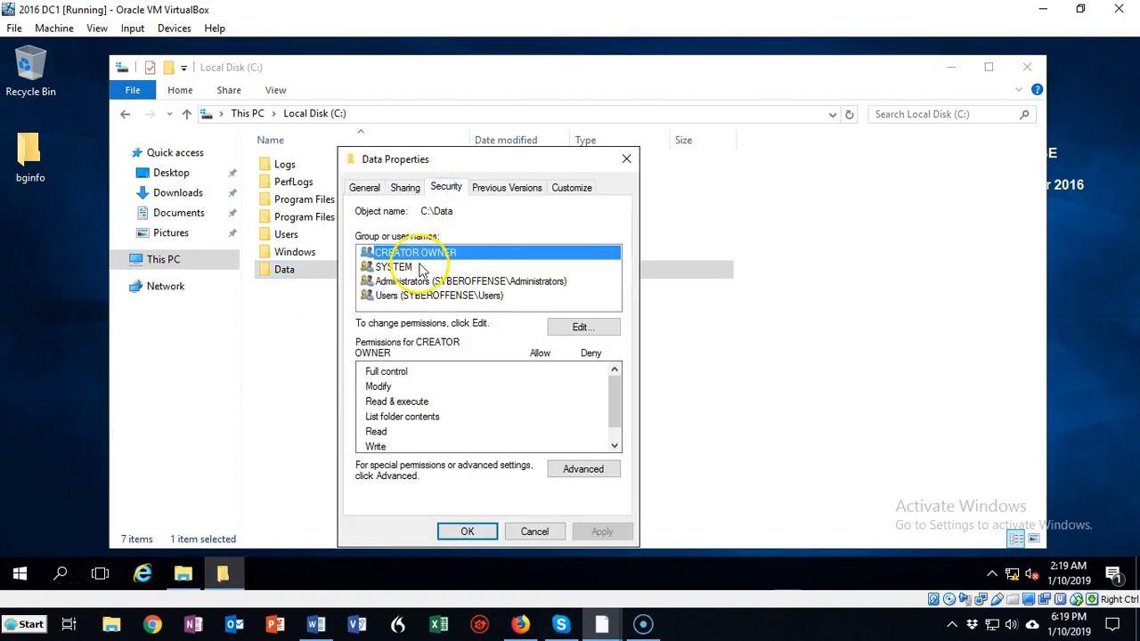
left_click(581, 329)
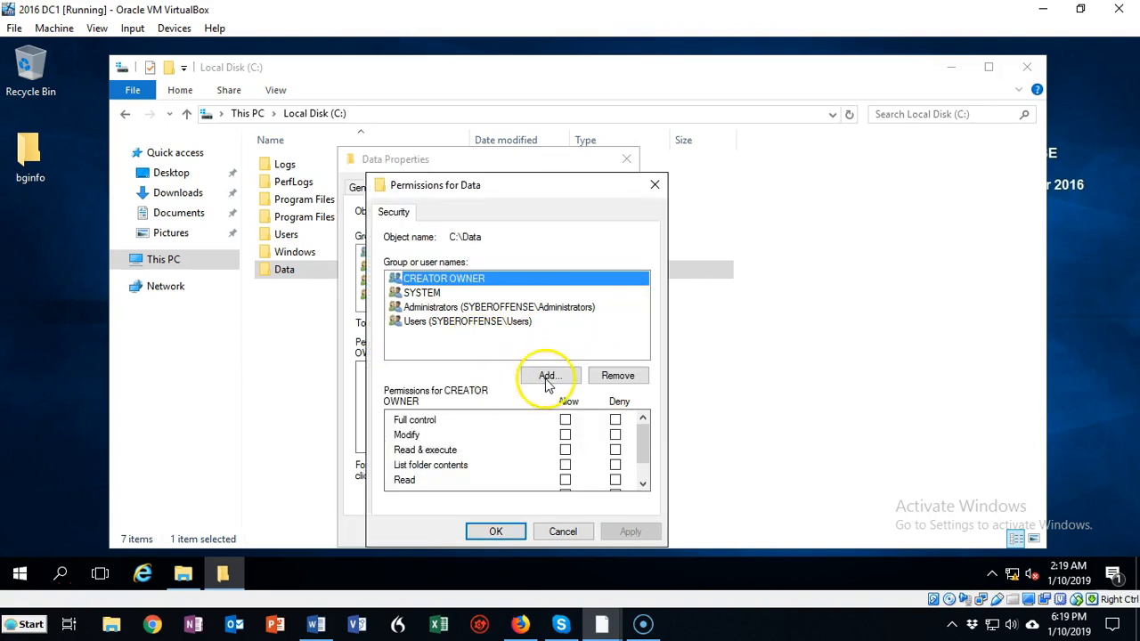
left_click(547, 379)
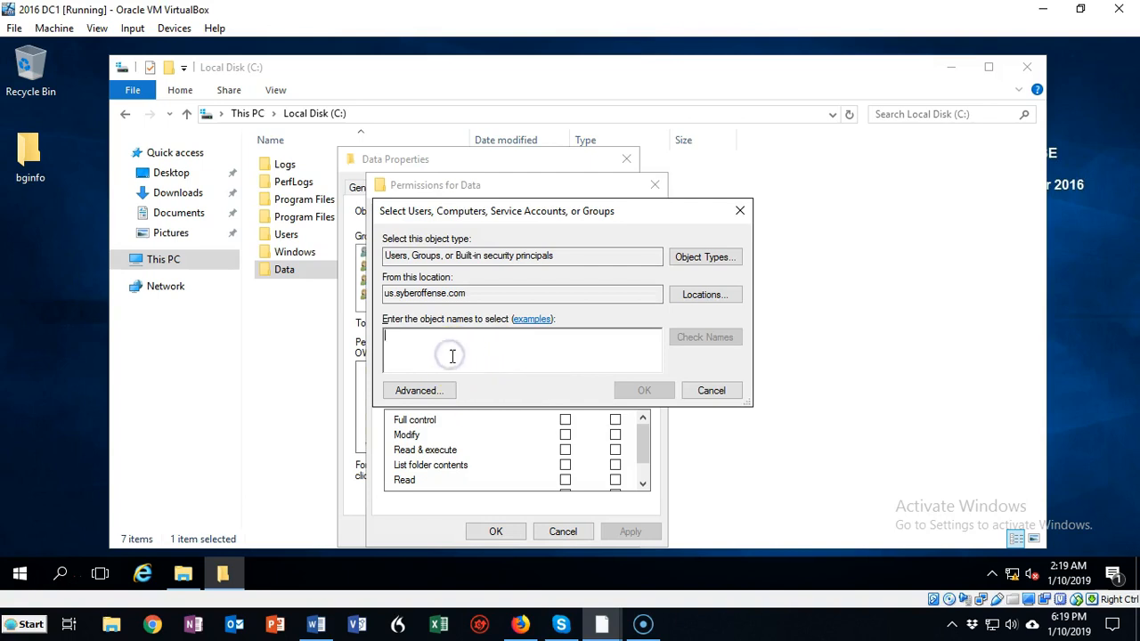
type("domain users")
left_click(705, 338)
left_click(638, 390)
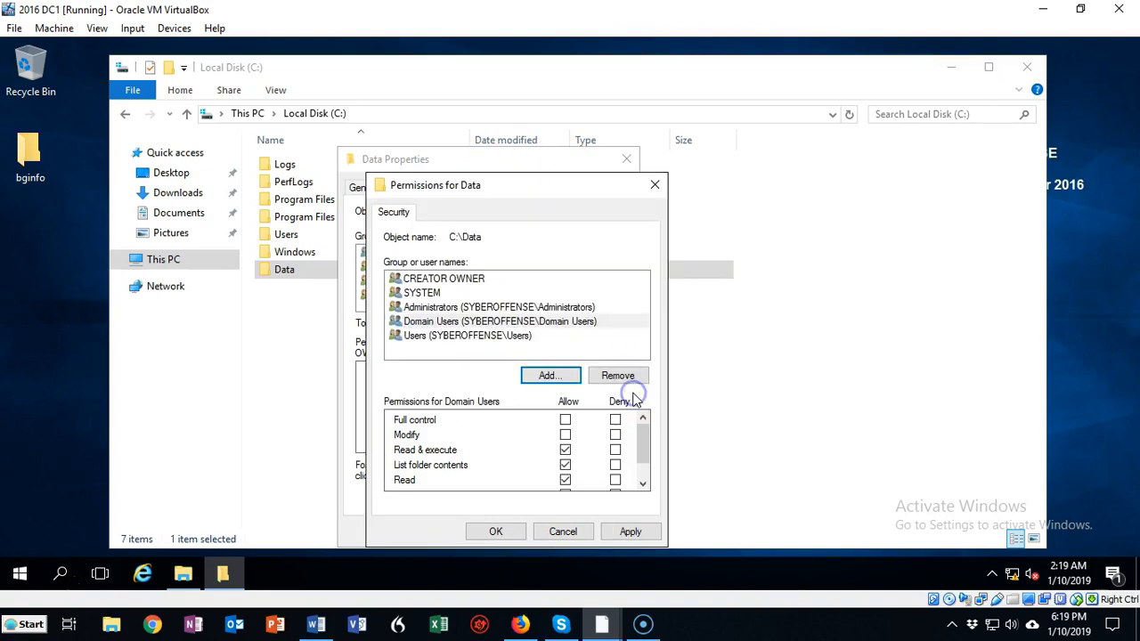
Allow Domain Users Full control of the Data folder, apply the change, and close the folder's properties and File Explorer
left_click(437, 323)
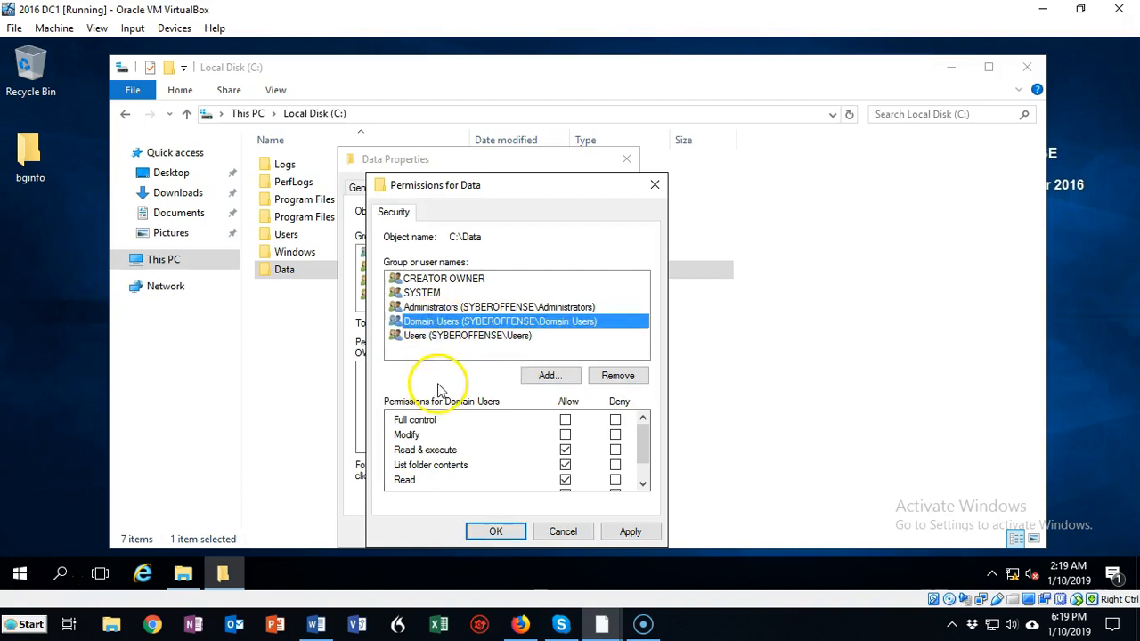
left_click(566, 421)
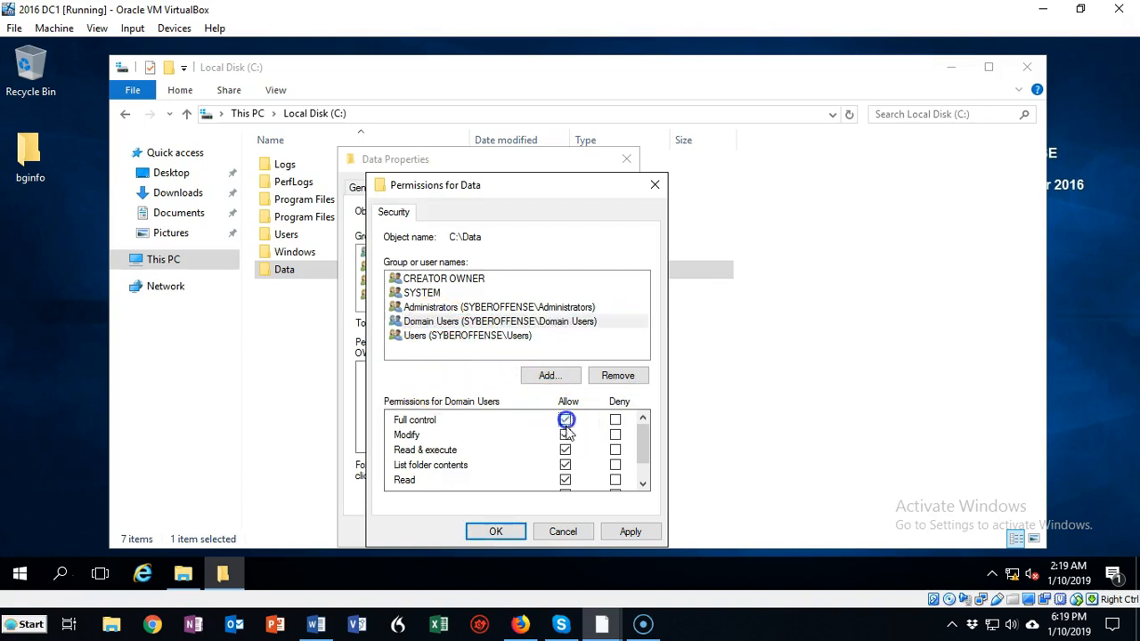
left_click(632, 532)
left_click(499, 532)
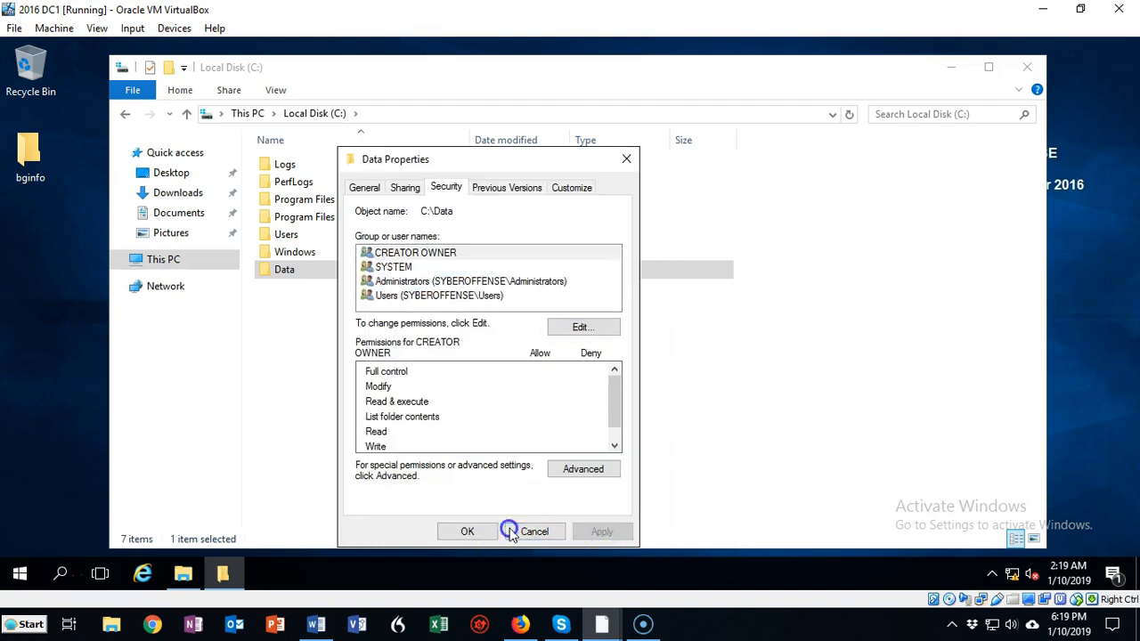
left_click(469, 532)
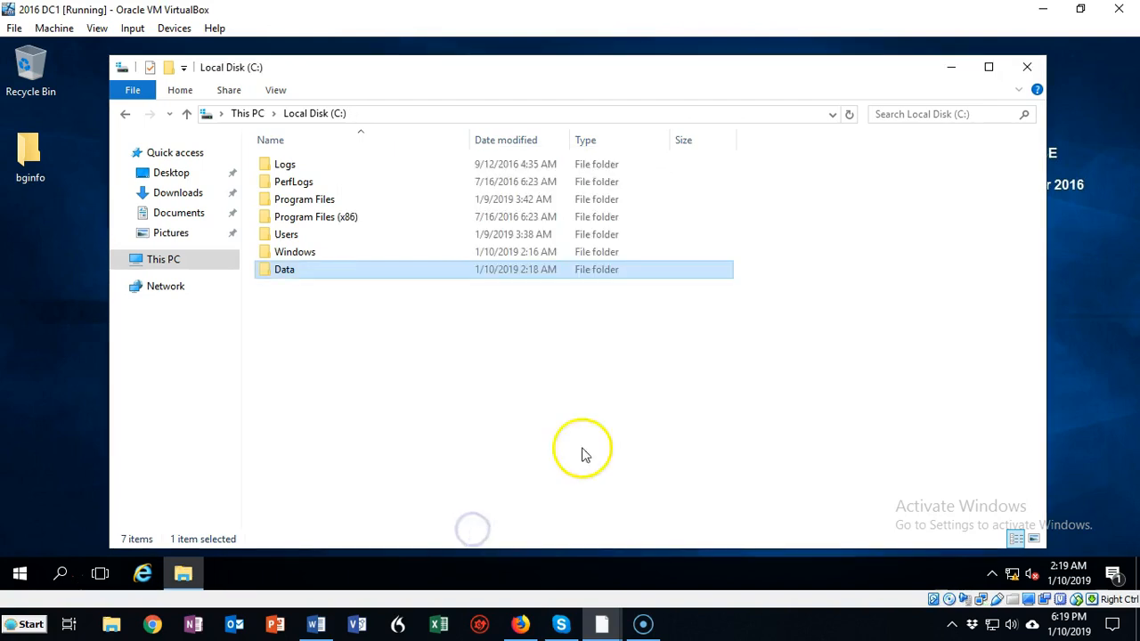
left_click(1029, 71)
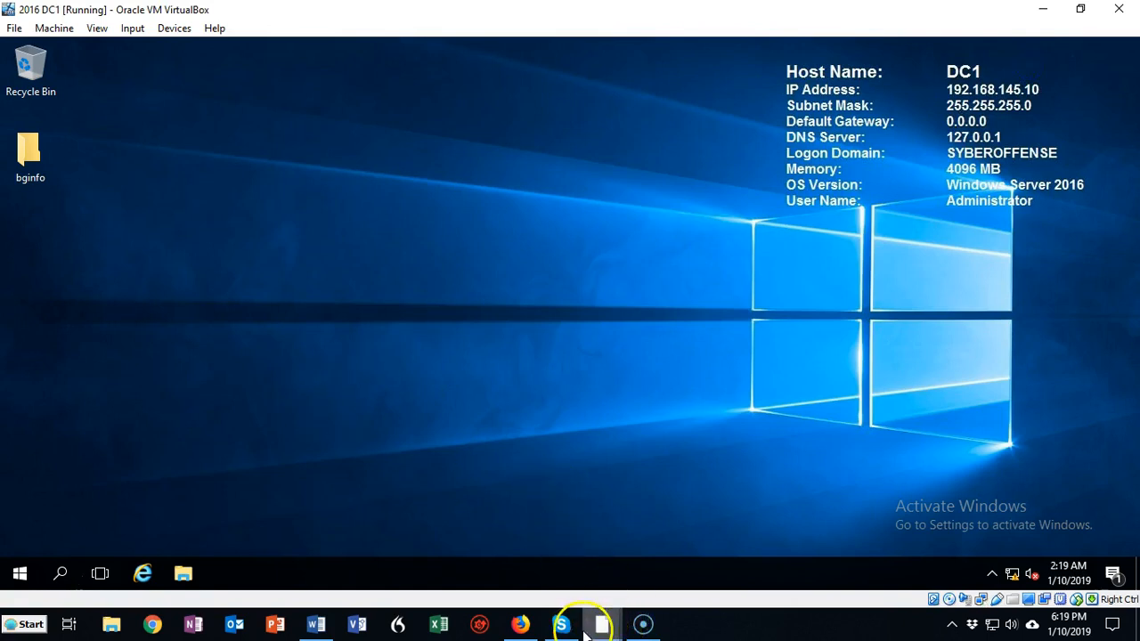
Switch to the DC2 virtual machine and close the finished Add Roles and Features wizard and Server Manager
mouse_move(602, 629)
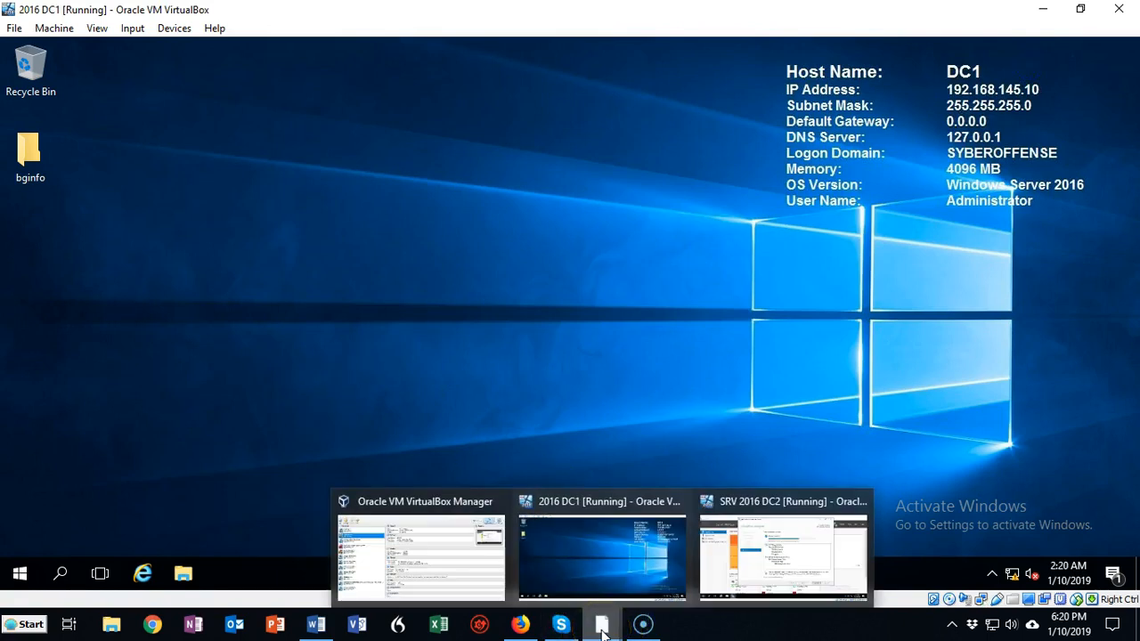
left_click(739, 568)
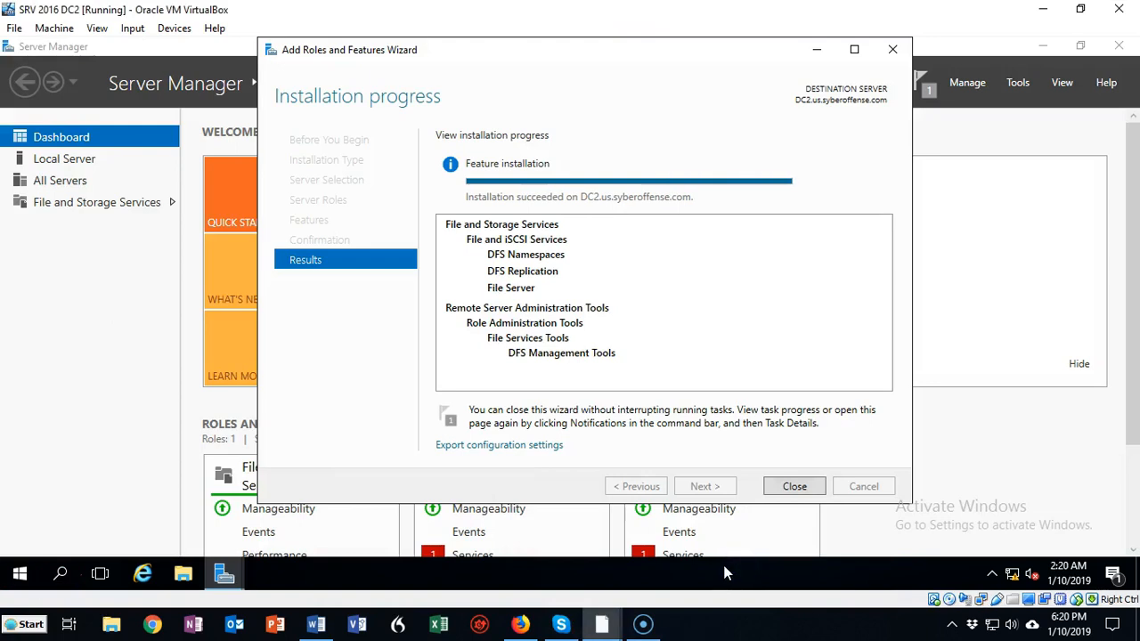
left_click(794, 488)
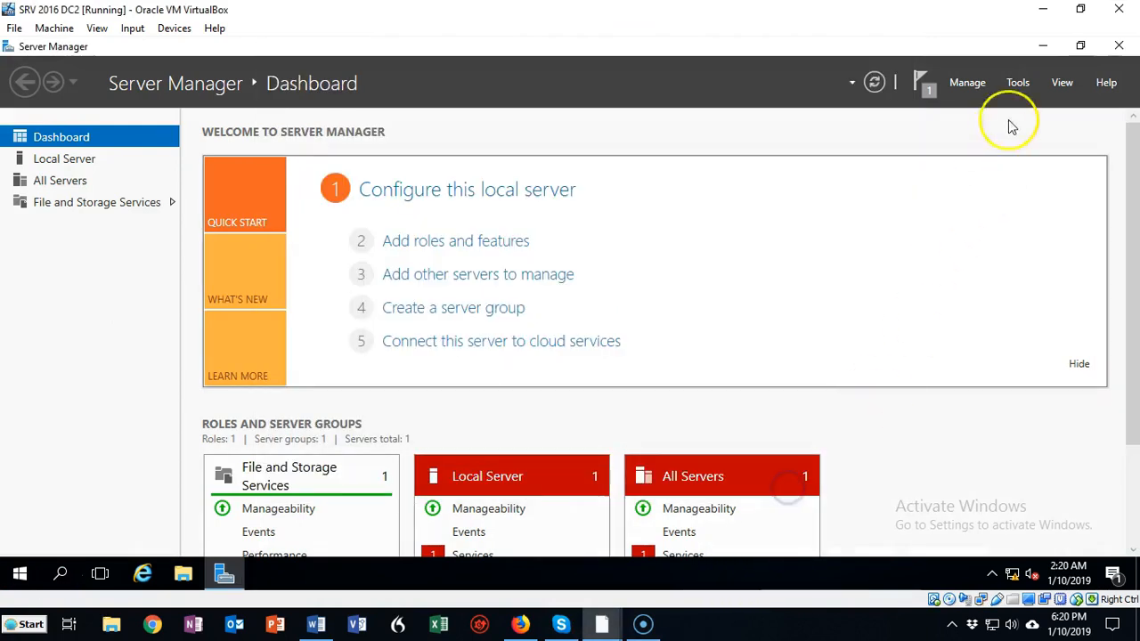
left_click(1119, 45)
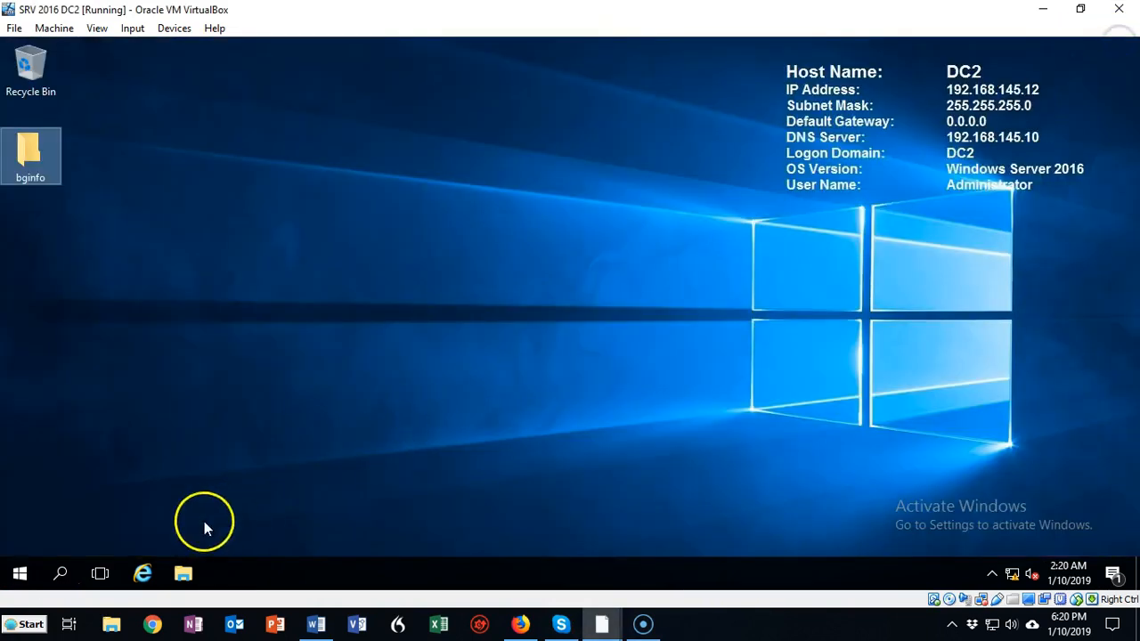
Create a folder named Data on the C: drive of DC2
left_click(185, 573)
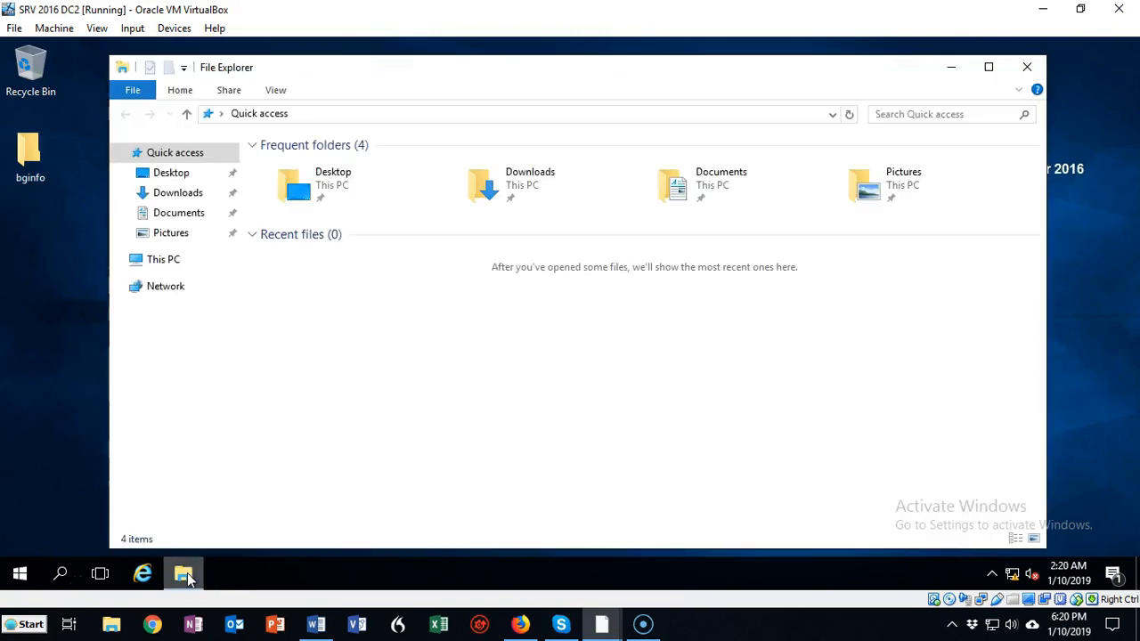
left_click(166, 265)
double_click(349, 295)
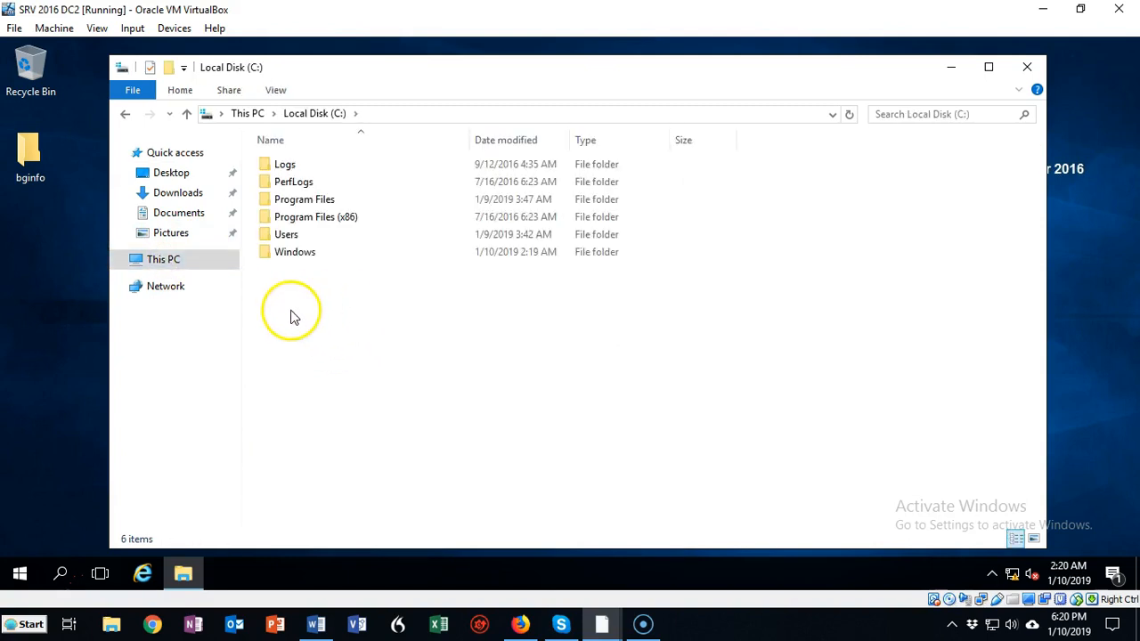
right_click(291, 312)
mouse_move(359, 487)
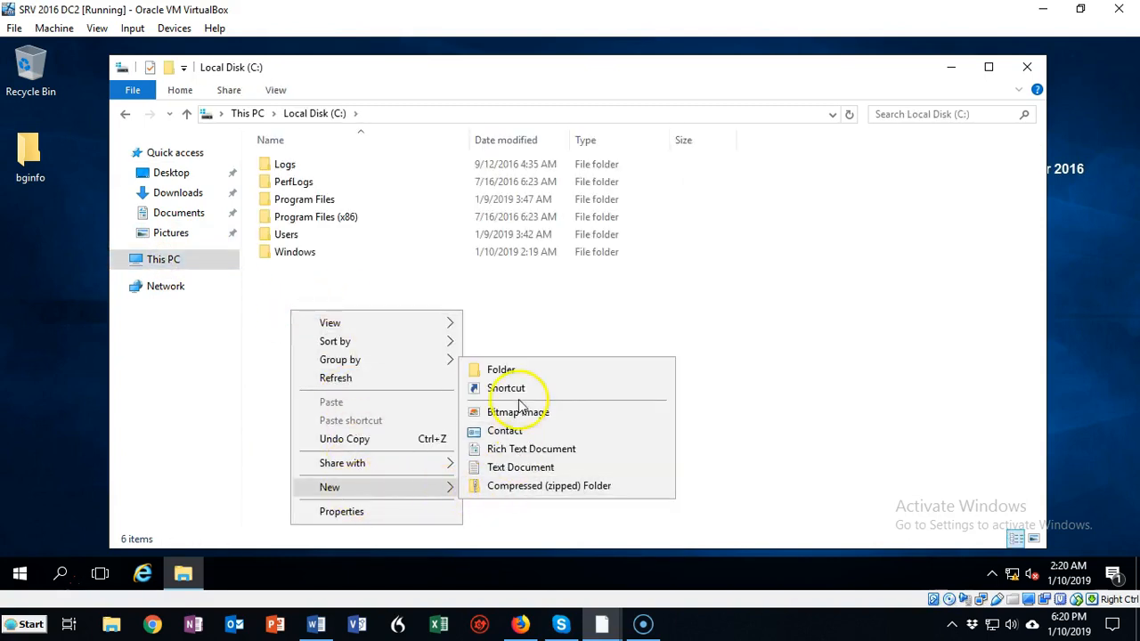
left_click(506, 368)
type("Data")
key("Return")
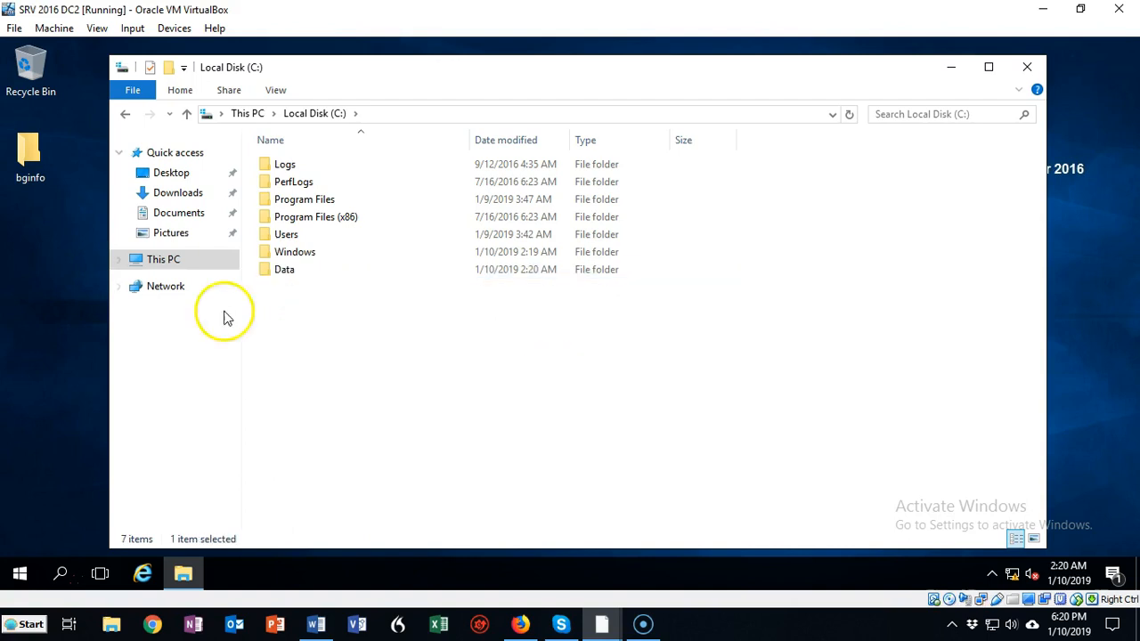
Turn on advanced sharing for DC2's Data folder with the share name Data
left_click(286, 271)
right_click(286, 270)
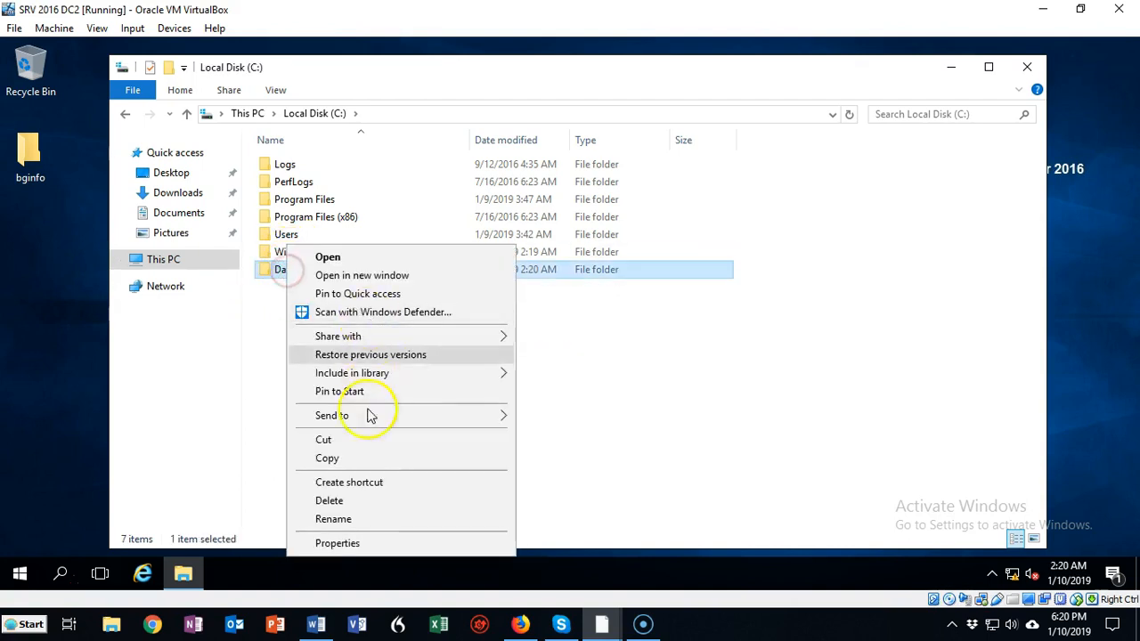
left_click(351, 543)
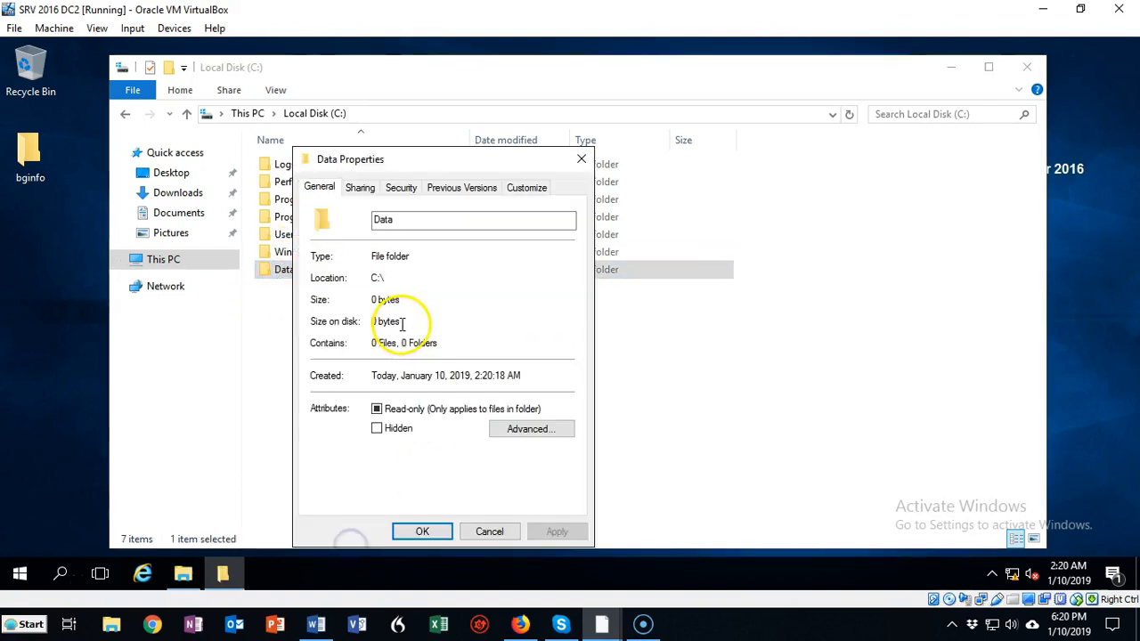
left_click(360, 188)
left_click(364, 387)
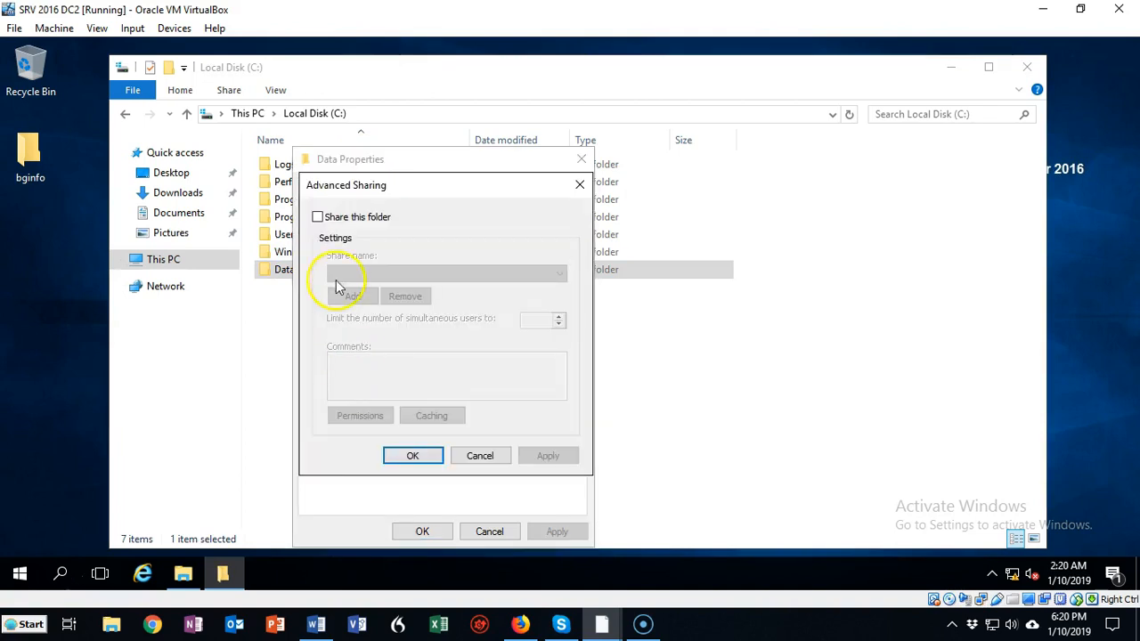
left_click(318, 218)
Allow Everyone Full Control in the share permissions of DC2's Data folder and confirm the sharing settings
left_click(362, 416)
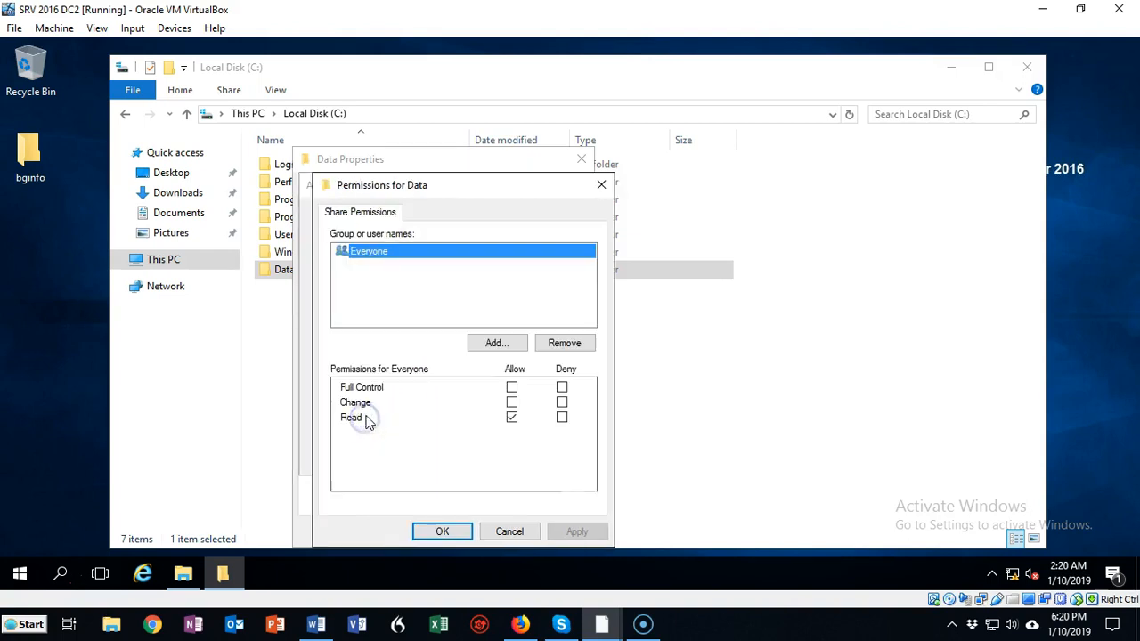
left_click(512, 386)
left_click(578, 532)
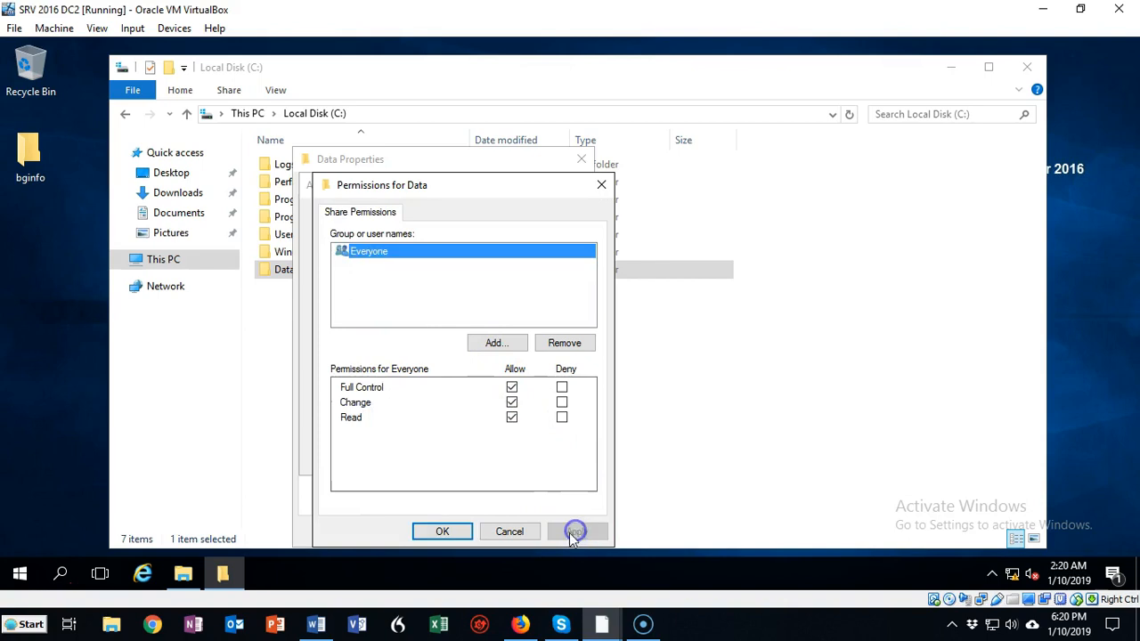
left_click(453, 532)
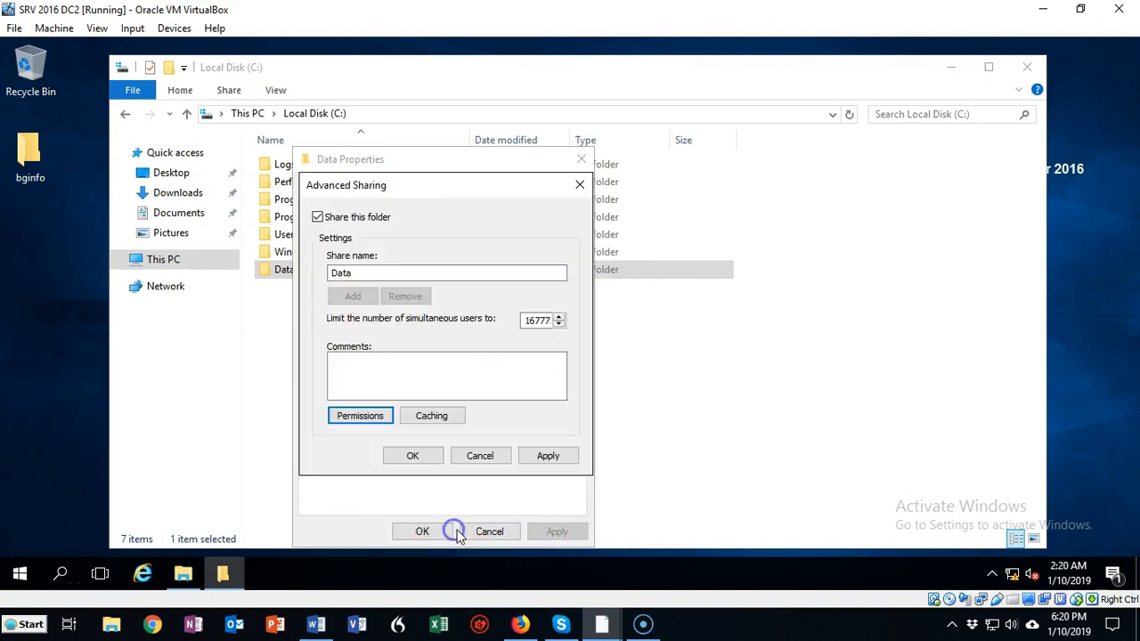
left_click(417, 456)
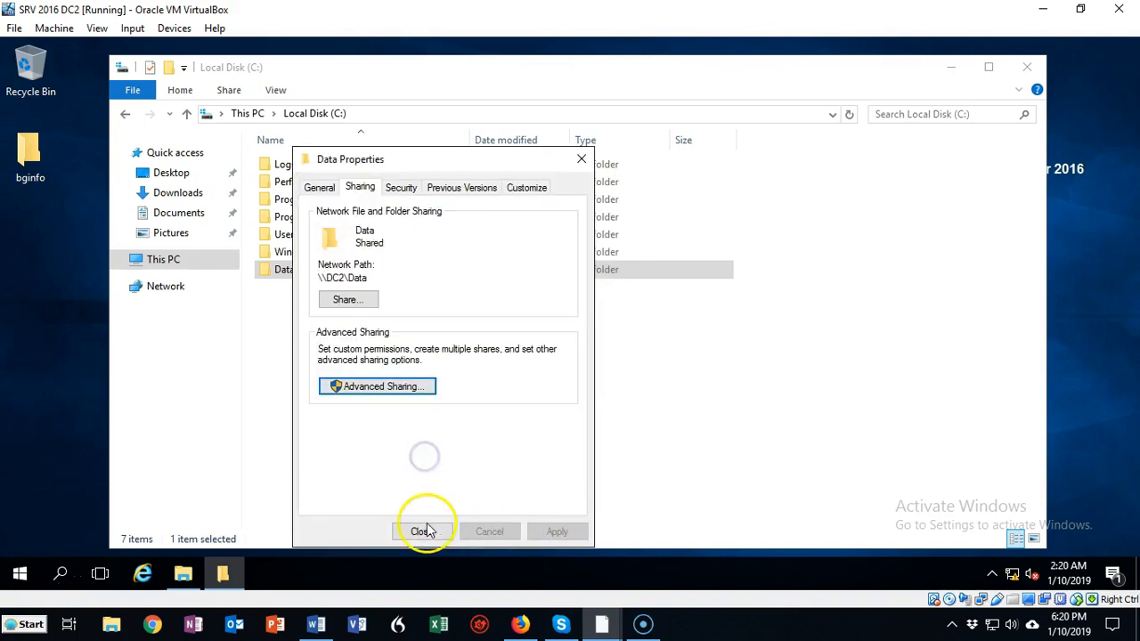
Add the Domain Users group to the security permissions of DC2's Data folder
left_click(401, 188)
left_click(535, 329)
left_click(501, 378)
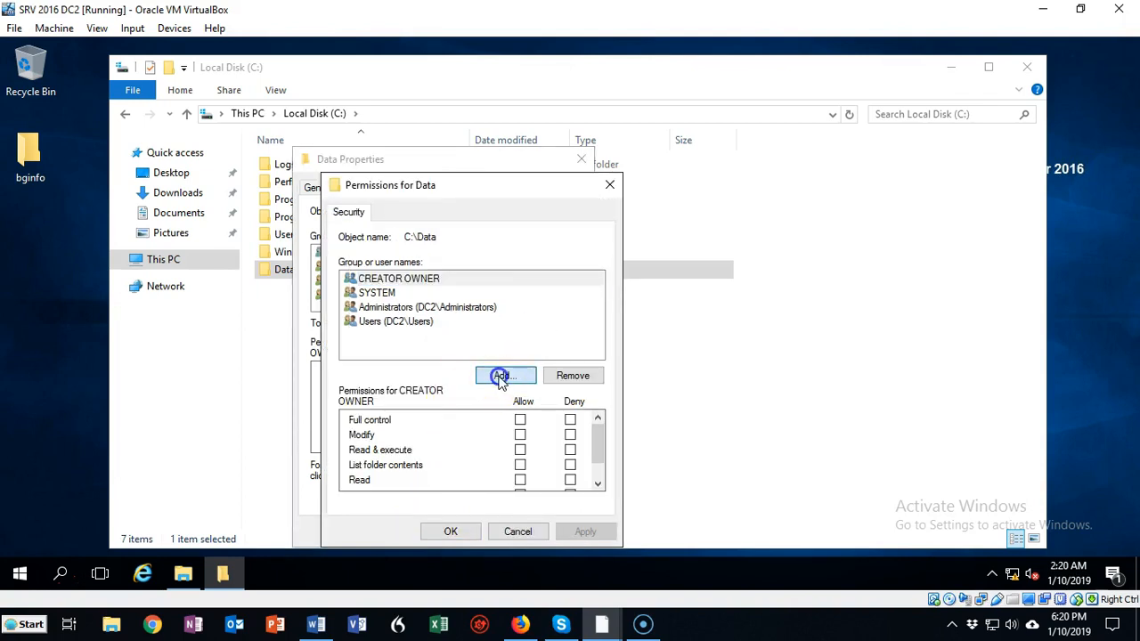
type("domain users")
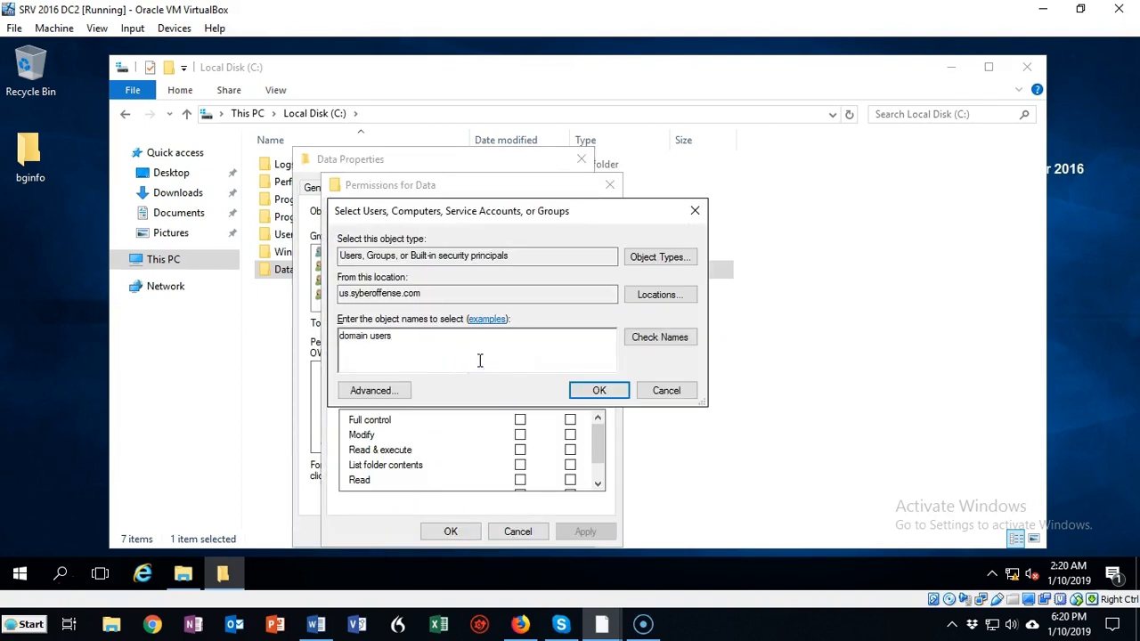
left_click(667, 336)
left_click(617, 390)
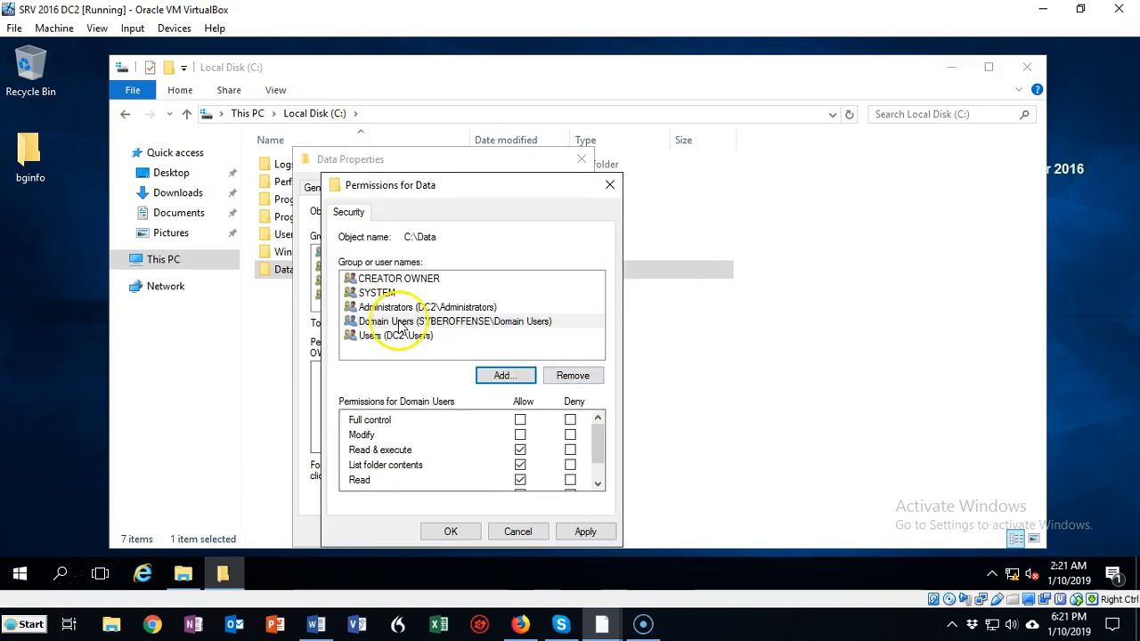
Grant Domain Users Full control of DC2's Data folder, apply it, and close the folder's properties and File Explorer
left_click(403, 325)
left_click(520, 420)
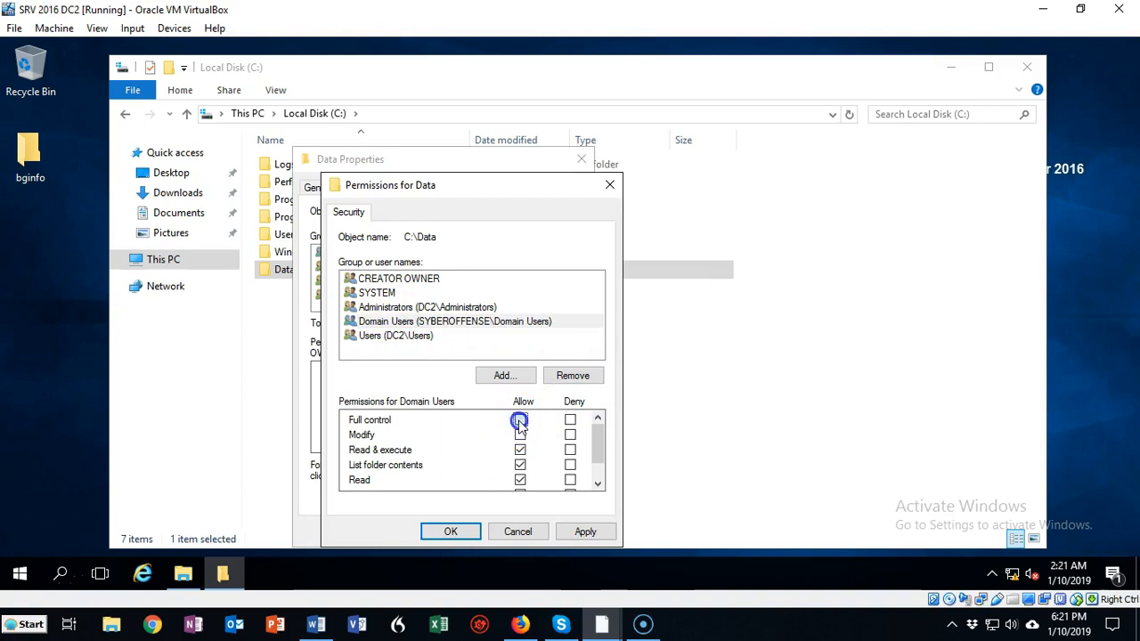
left_click(586, 535)
left_click(453, 533)
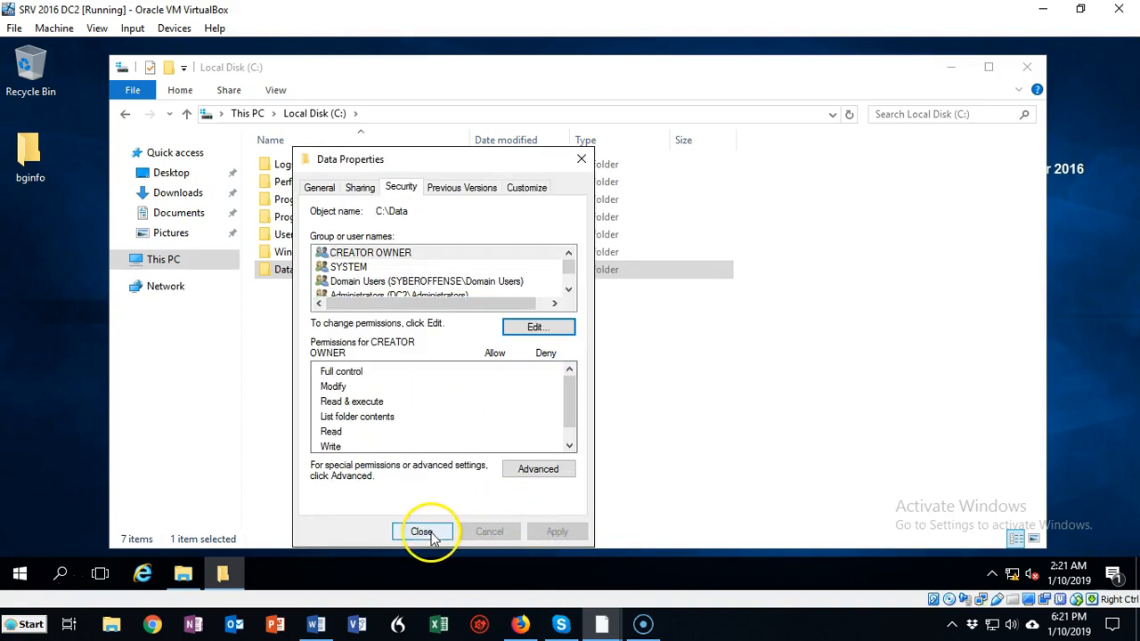
left_click(423, 532)
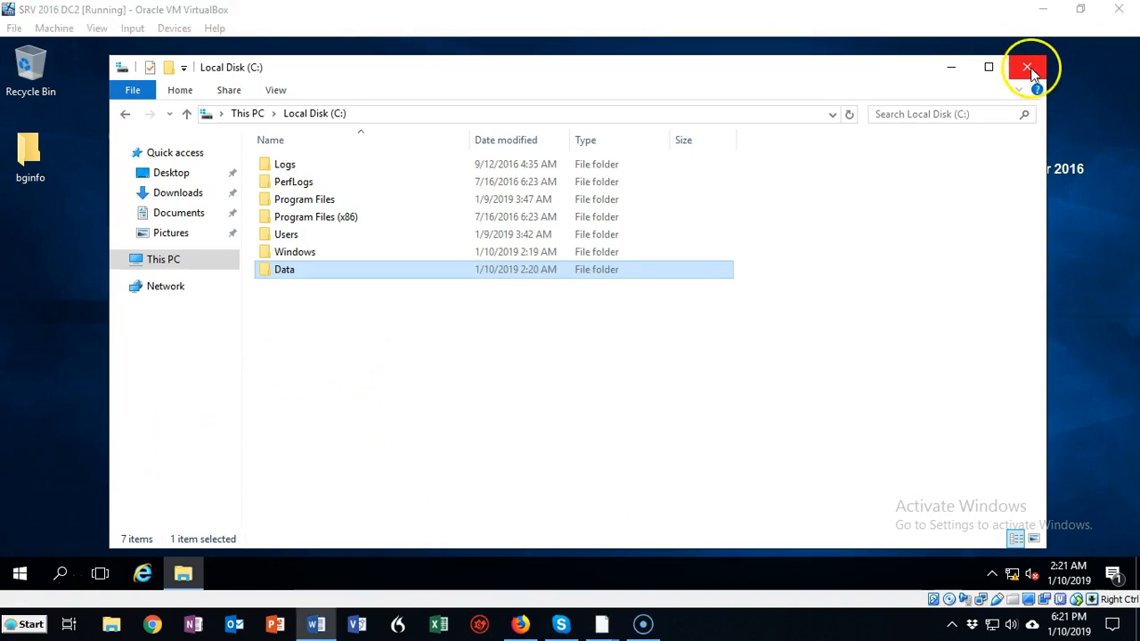
left_click(1029, 69)
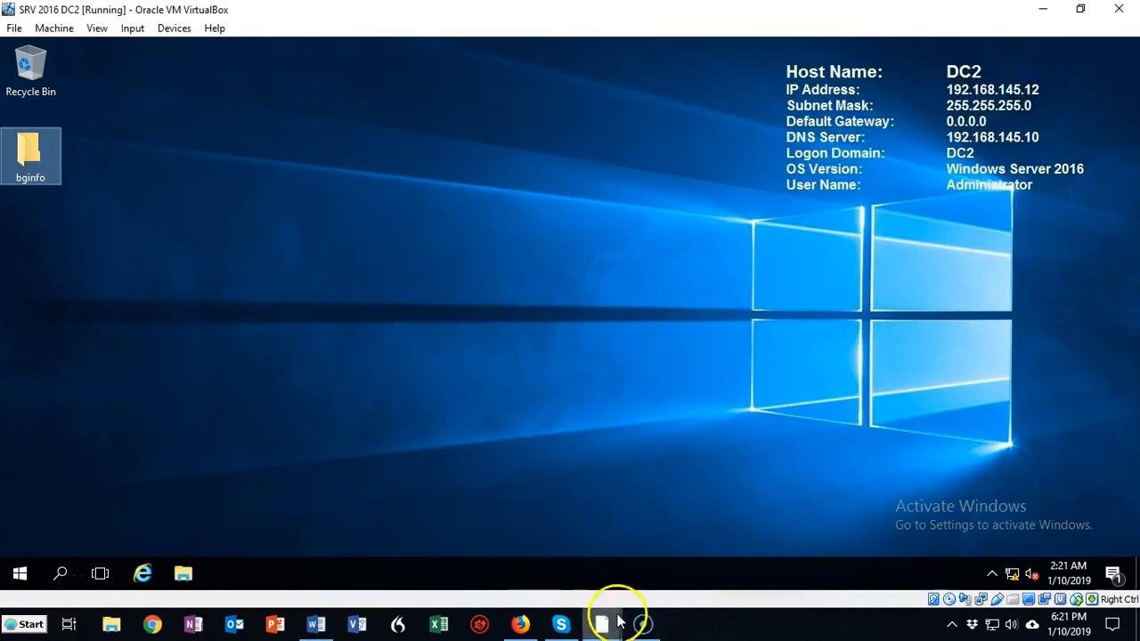
Switch to the DC1 virtual machine and open DFS Management from Server Manager
mouse_move(619, 622)
mouse_move(681, 539)
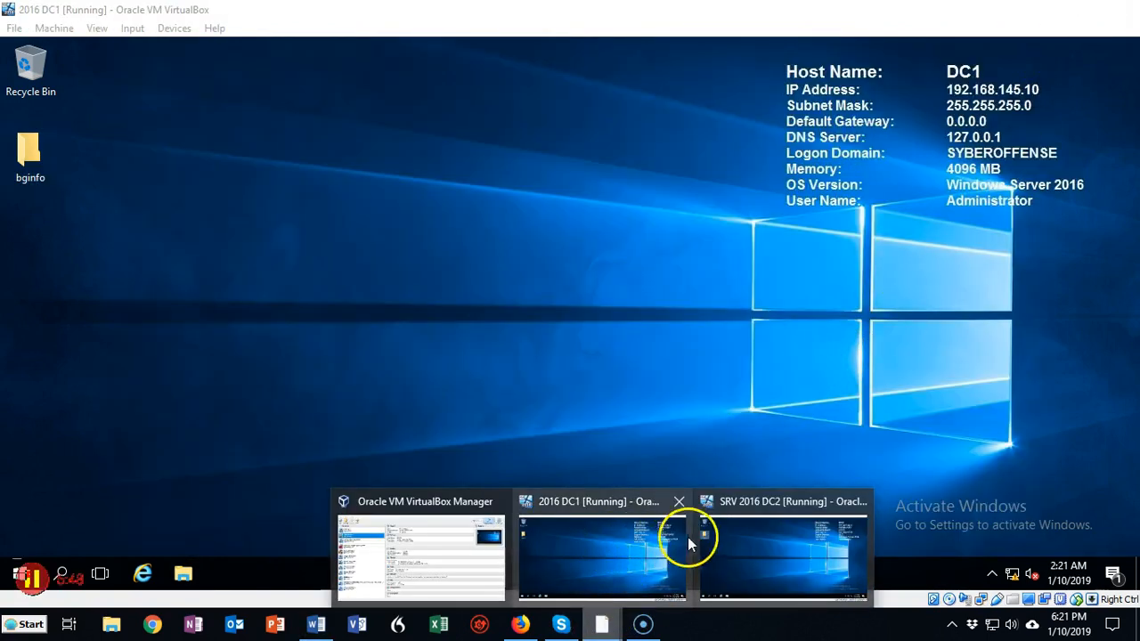
left_click(585, 533)
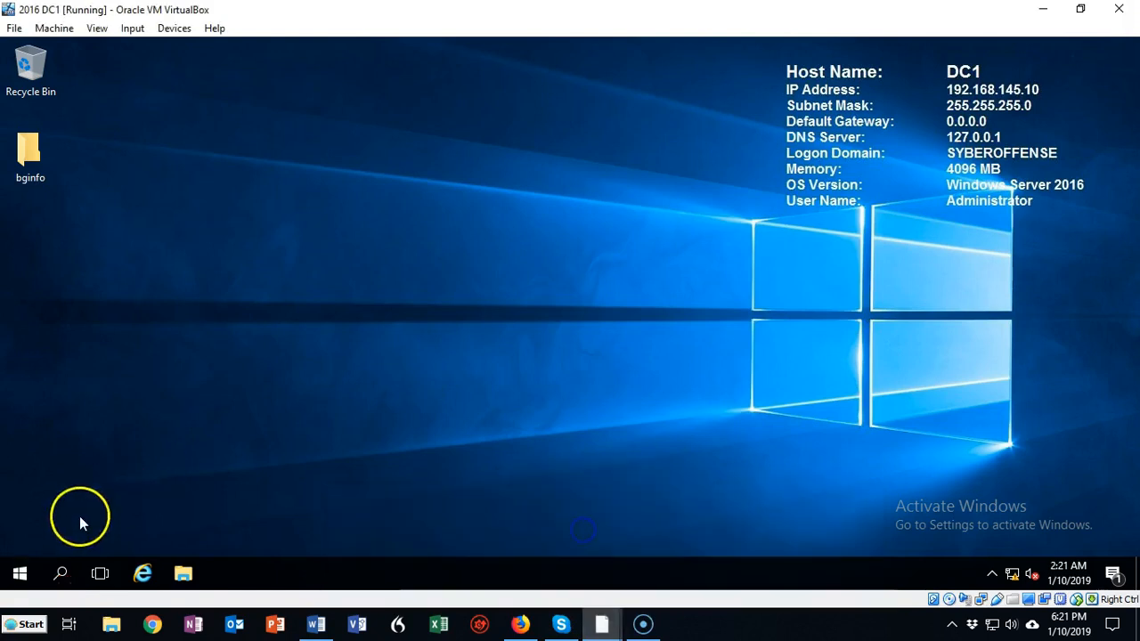
left_click(18, 574)
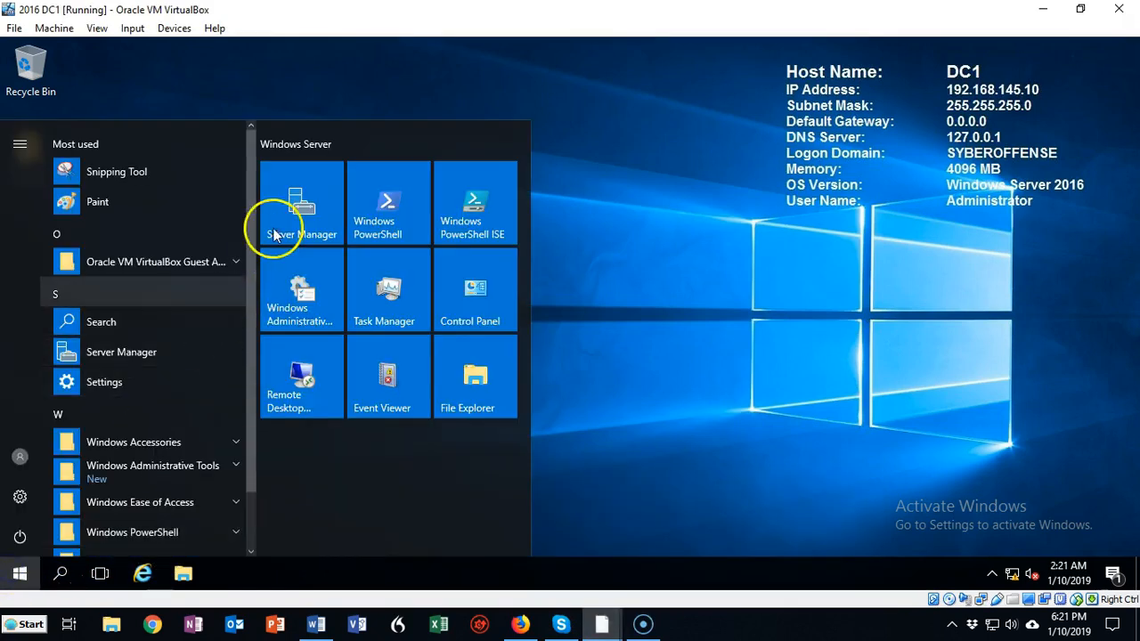
left_click(275, 235)
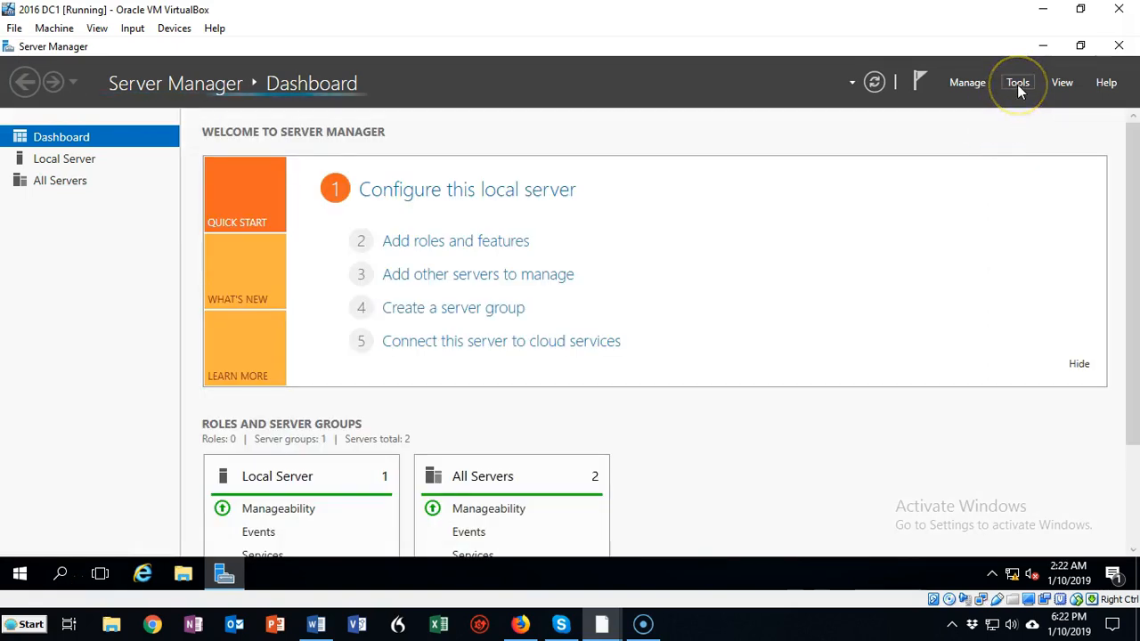
left_click(1017, 84)
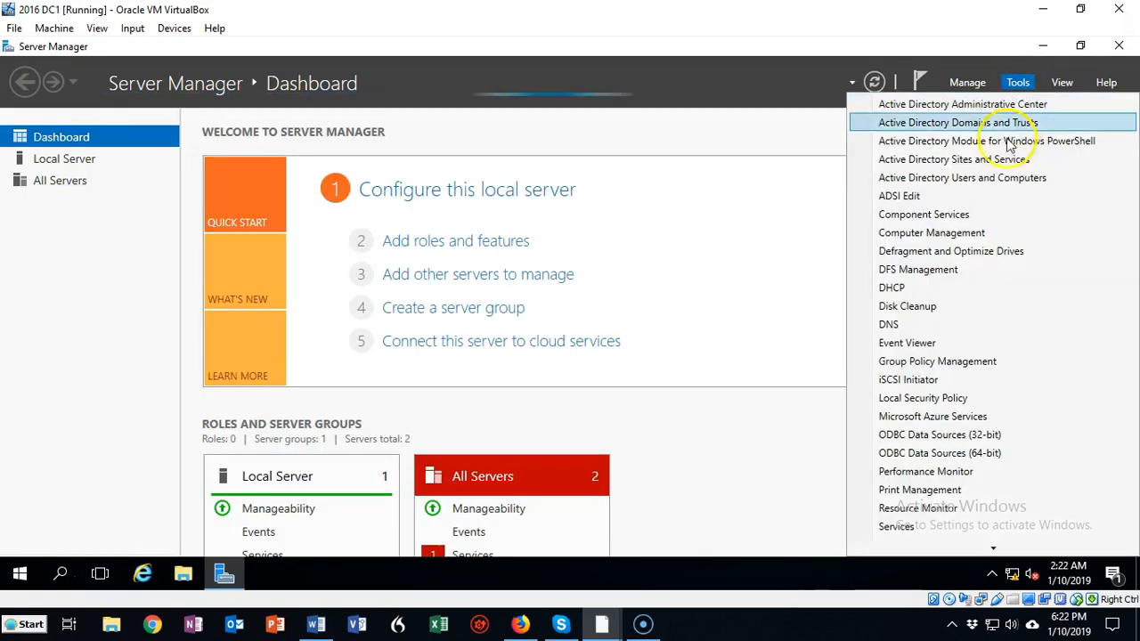
left_click(935, 273)
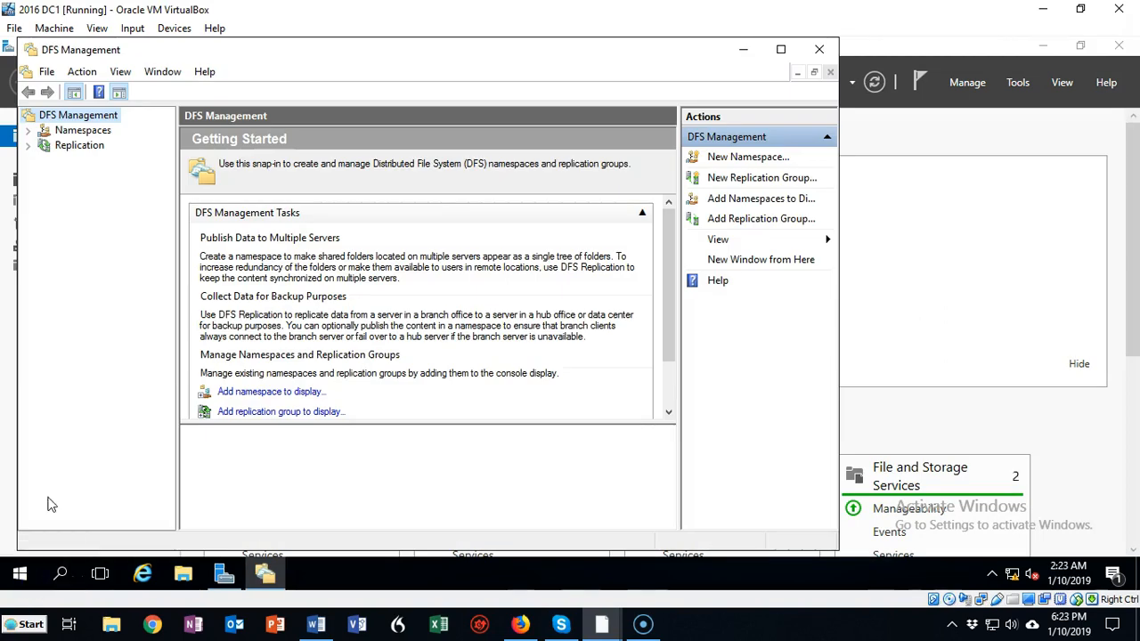
left_click(52, 460)
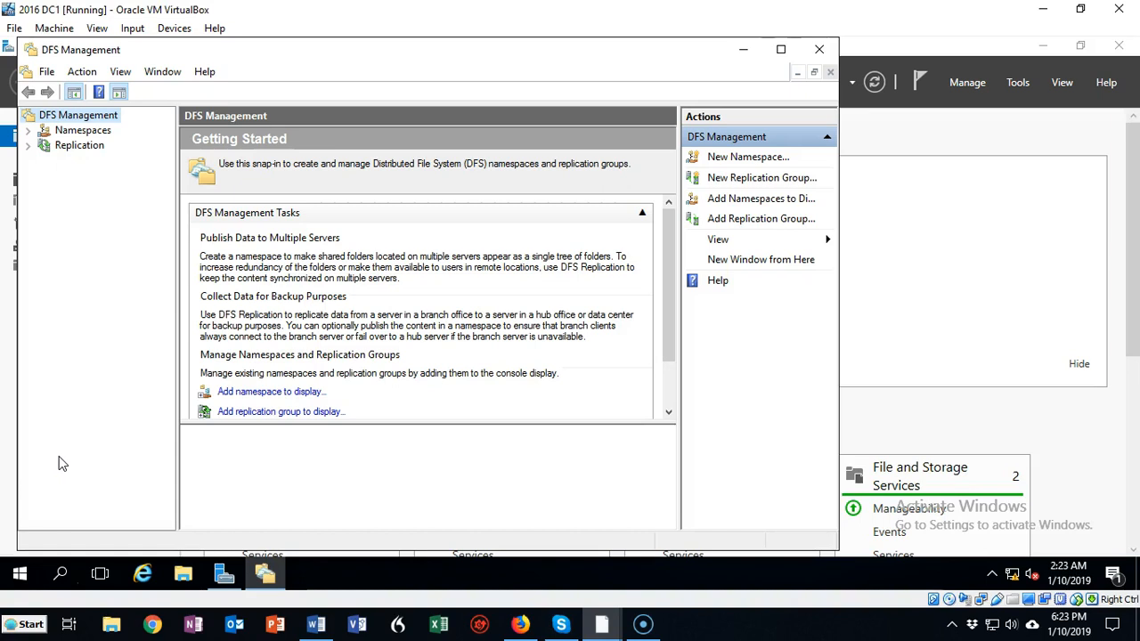
Start a new DFS namespace and choose dc1 as its namespace server
right_click(83, 131)
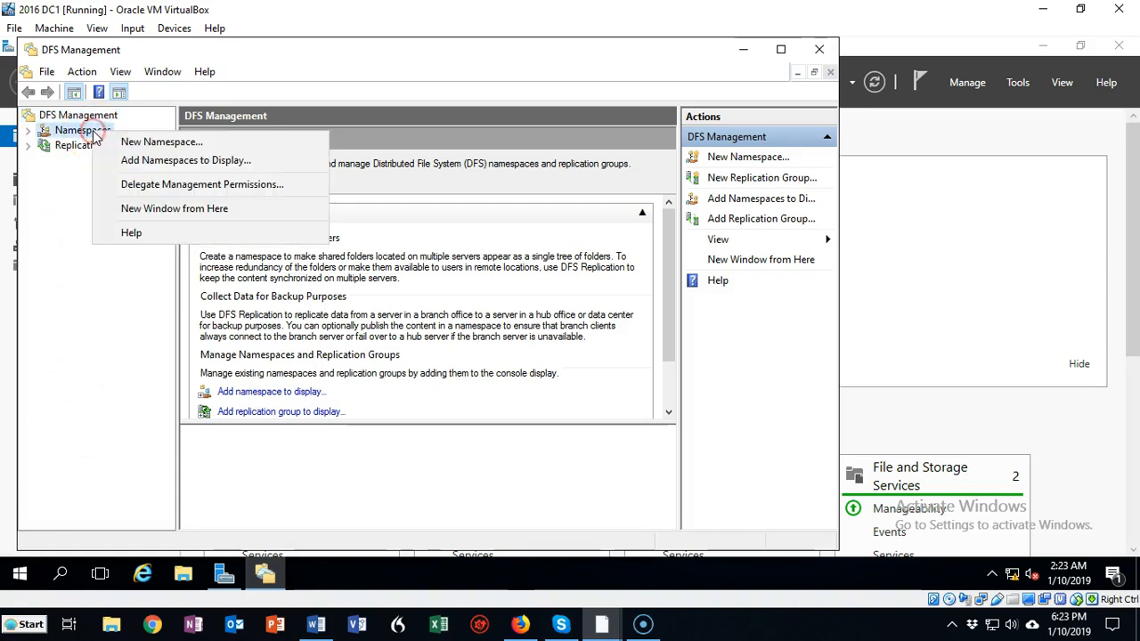
left_click(157, 144)
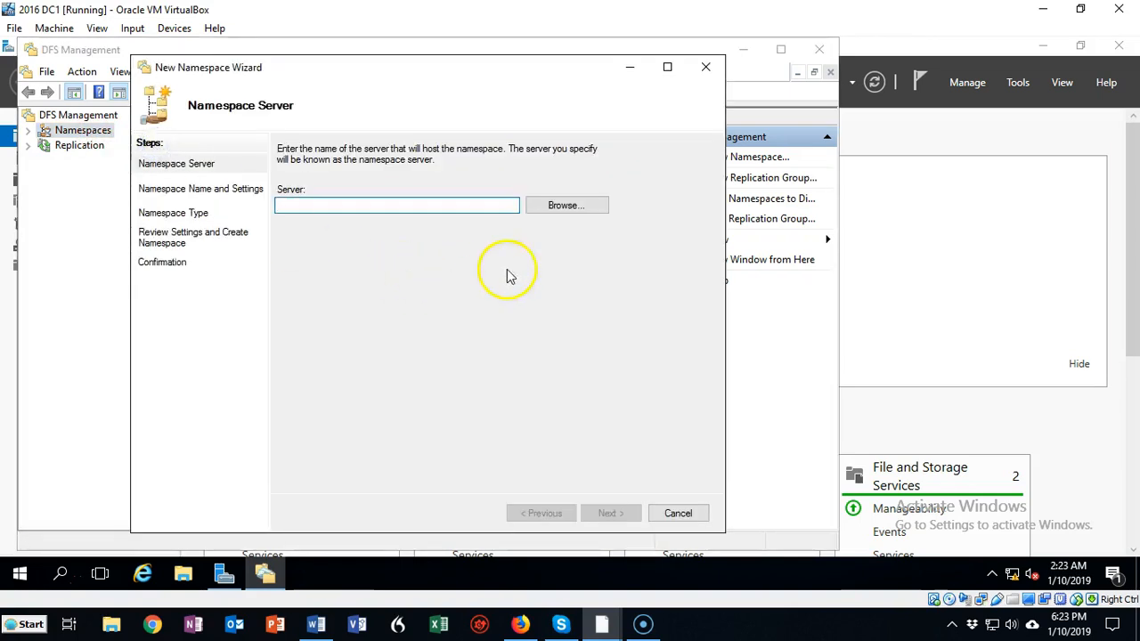
left_click(562, 207)
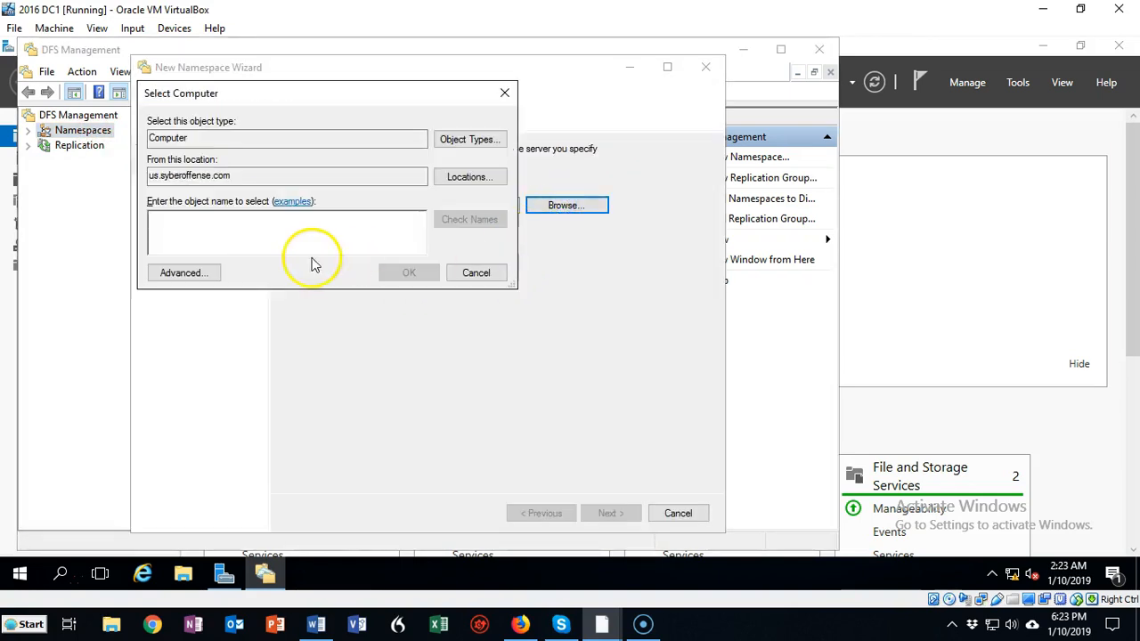
left_click(192, 229)
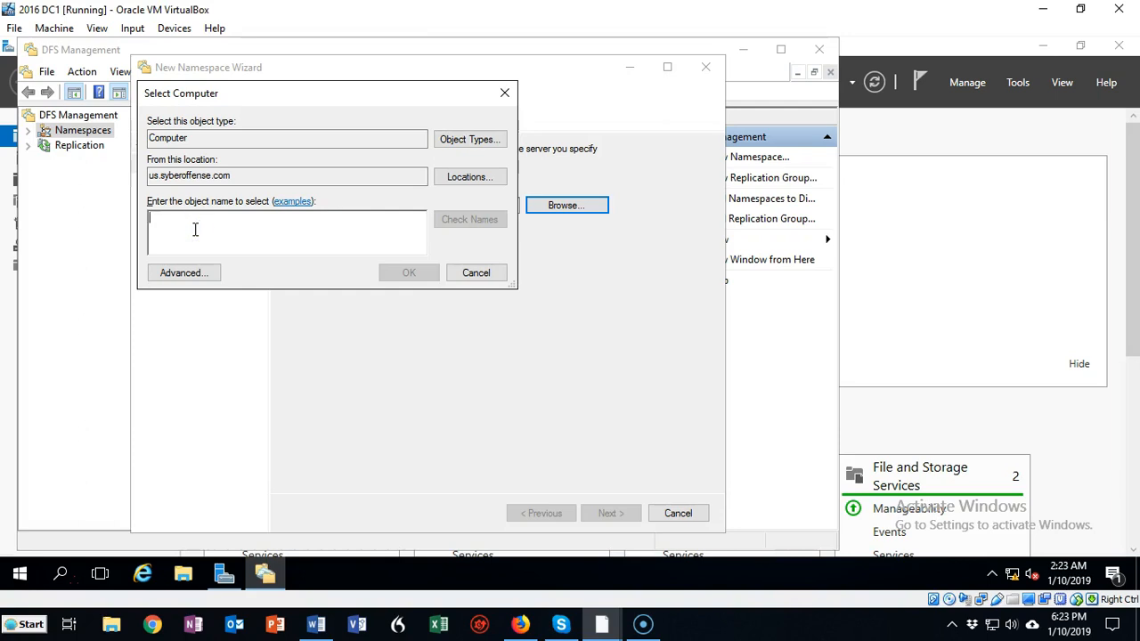
type("dc1")
left_click(464, 219)
left_click(408, 272)
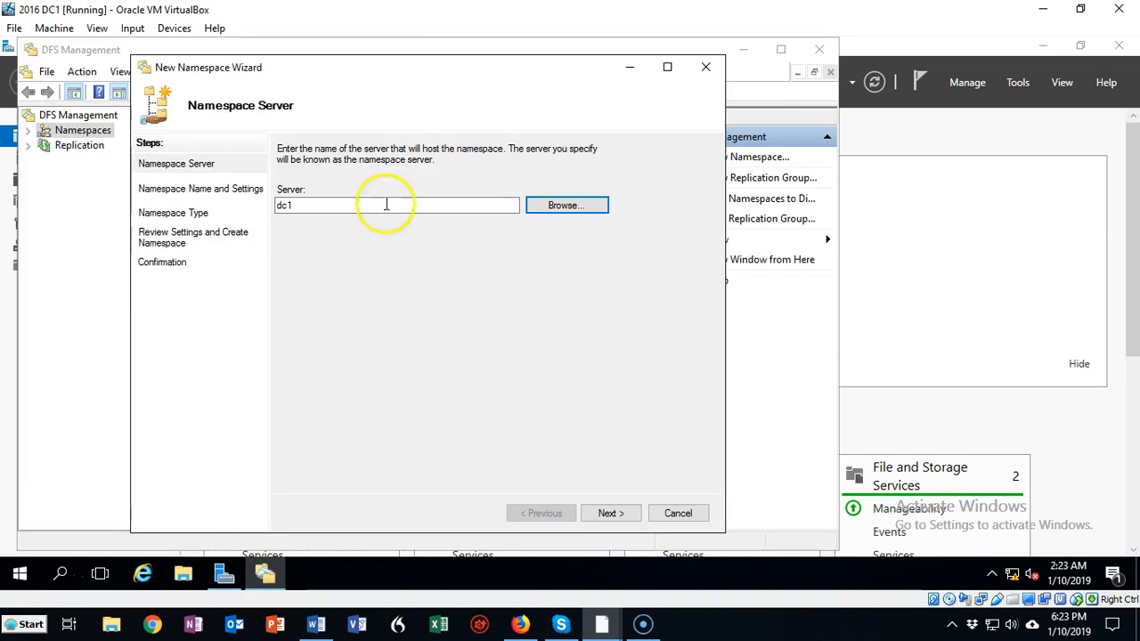
left_click(608, 514)
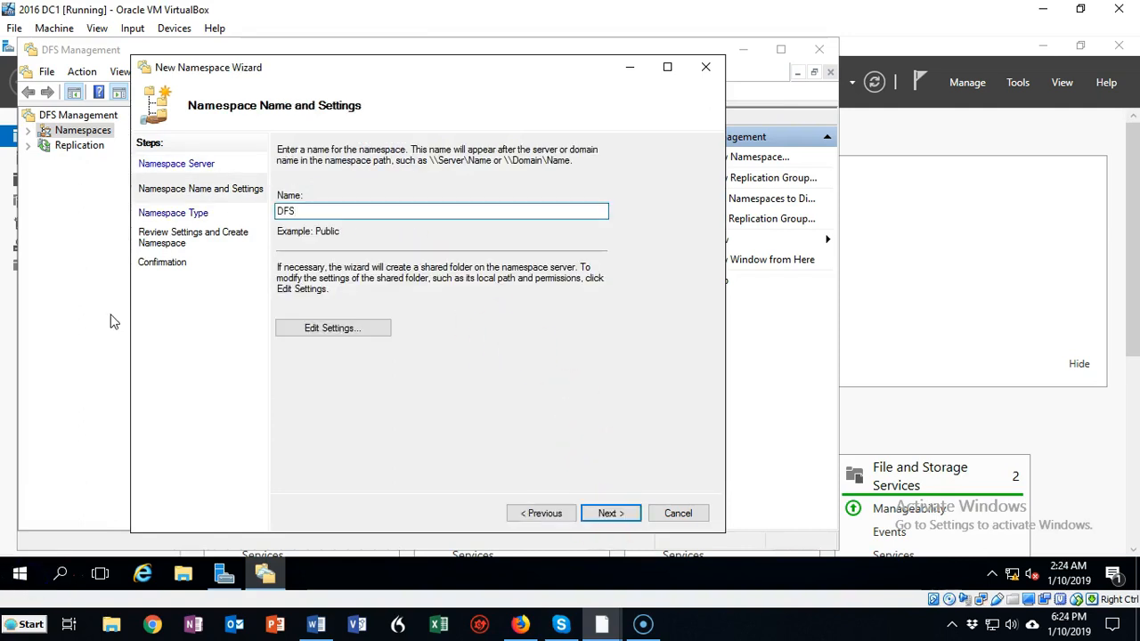
Name the namespace DFS and set custom permissions on its shared folder that allow Everyone Full Control
left_click(343, 331)
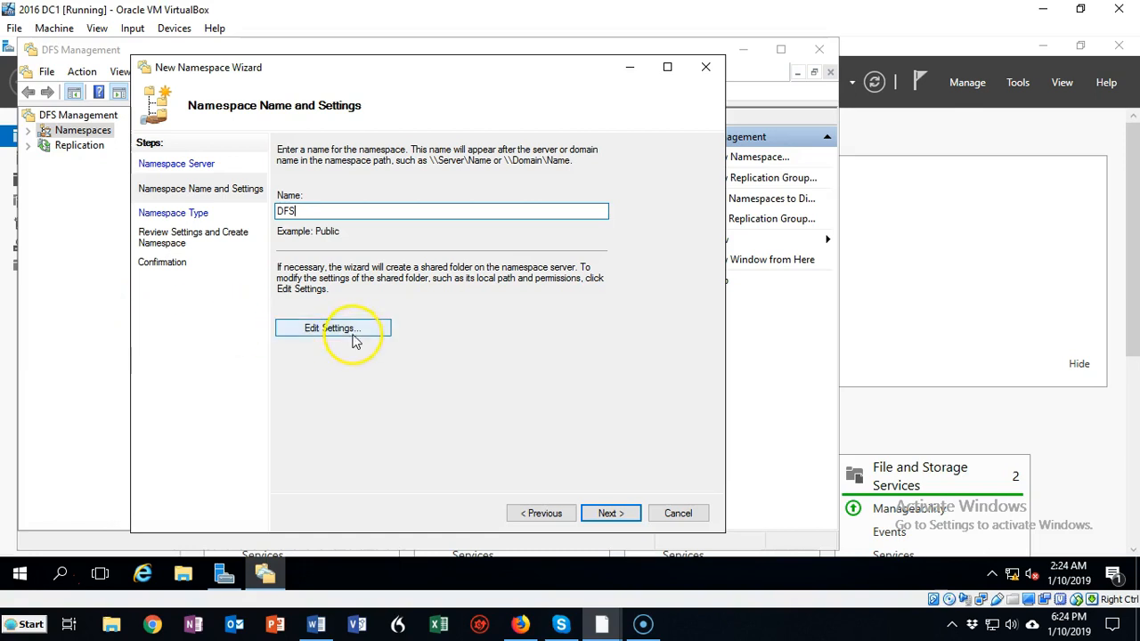
left_click(343, 331)
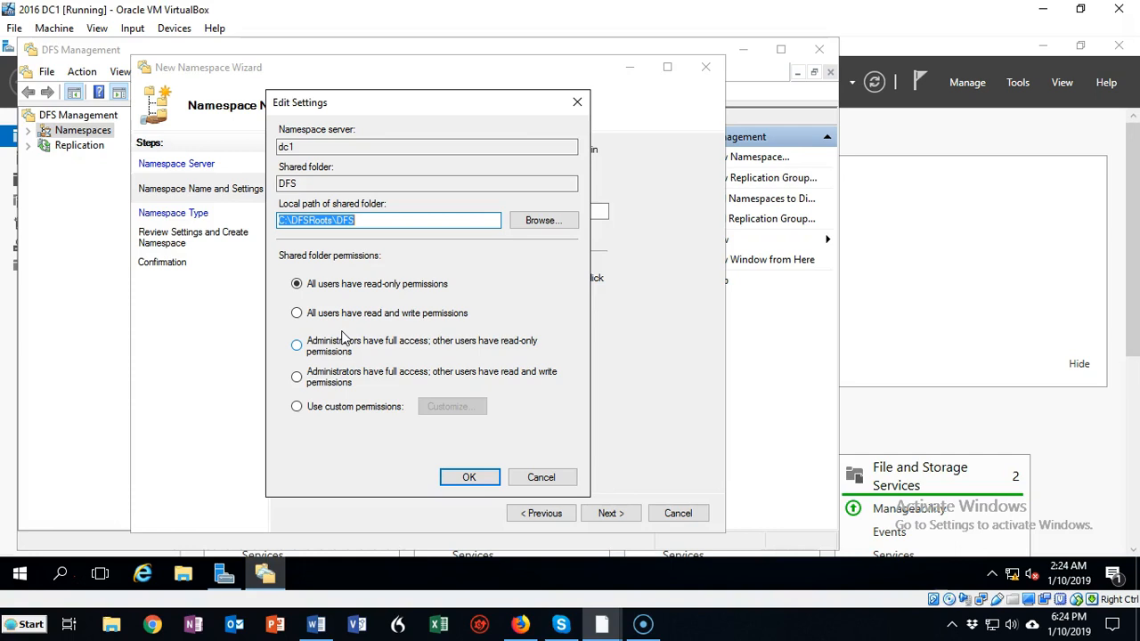
left_click(297, 408)
left_click(454, 408)
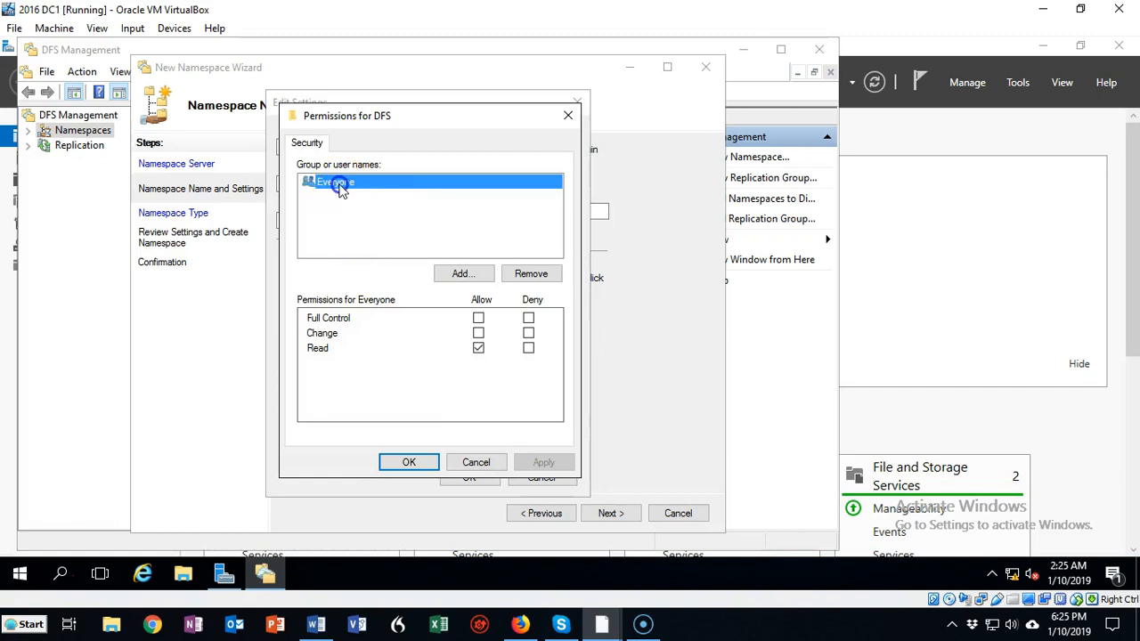
left_click(478, 318)
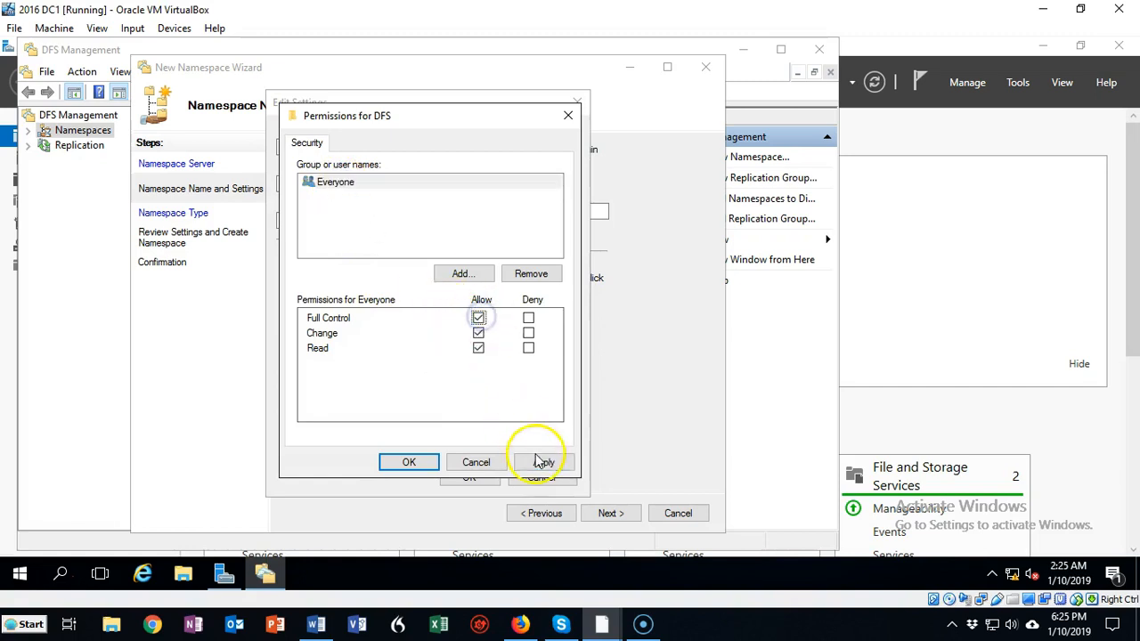
left_click(542, 465)
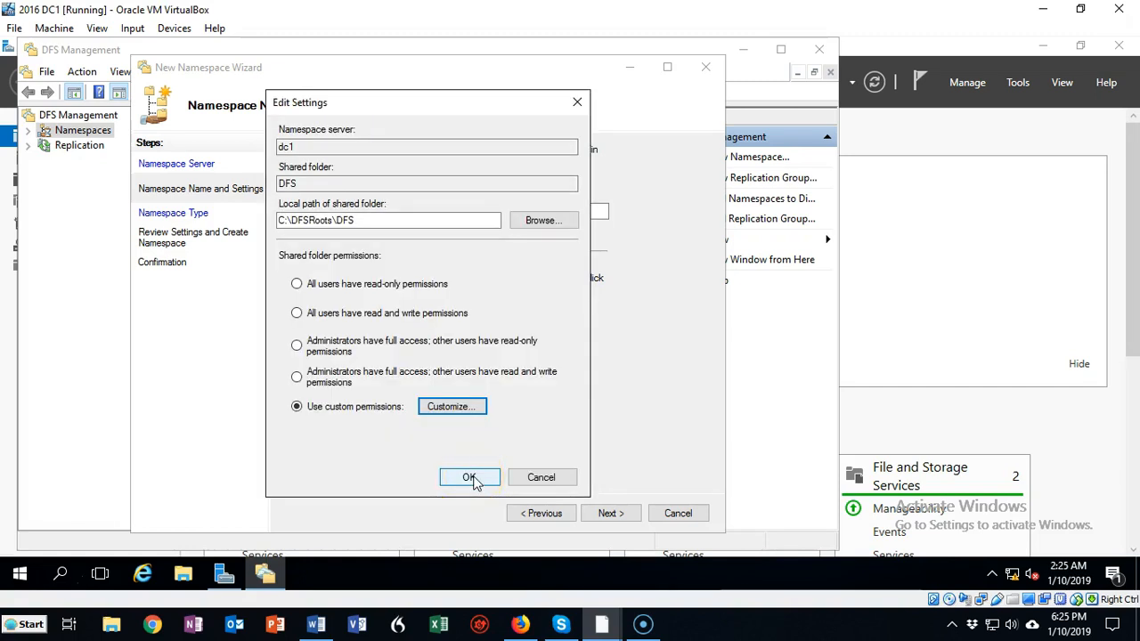
left_click(471, 478)
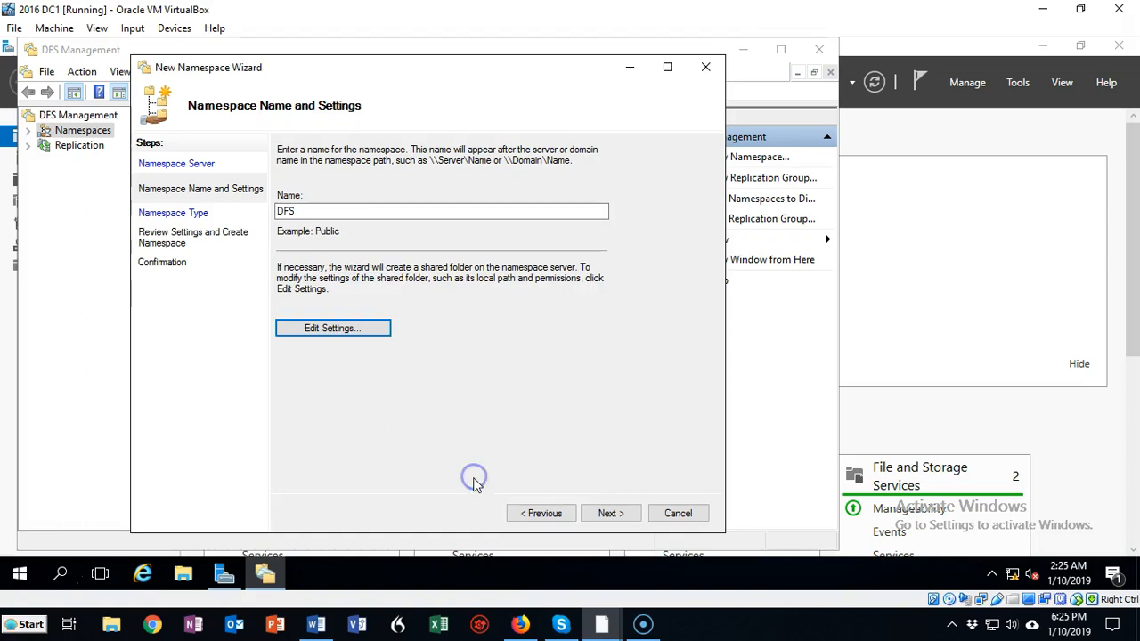
Create DFS as a domain-based namespace with Windows Server 2008 mode enabled and close the wizard
left_click(609, 515)
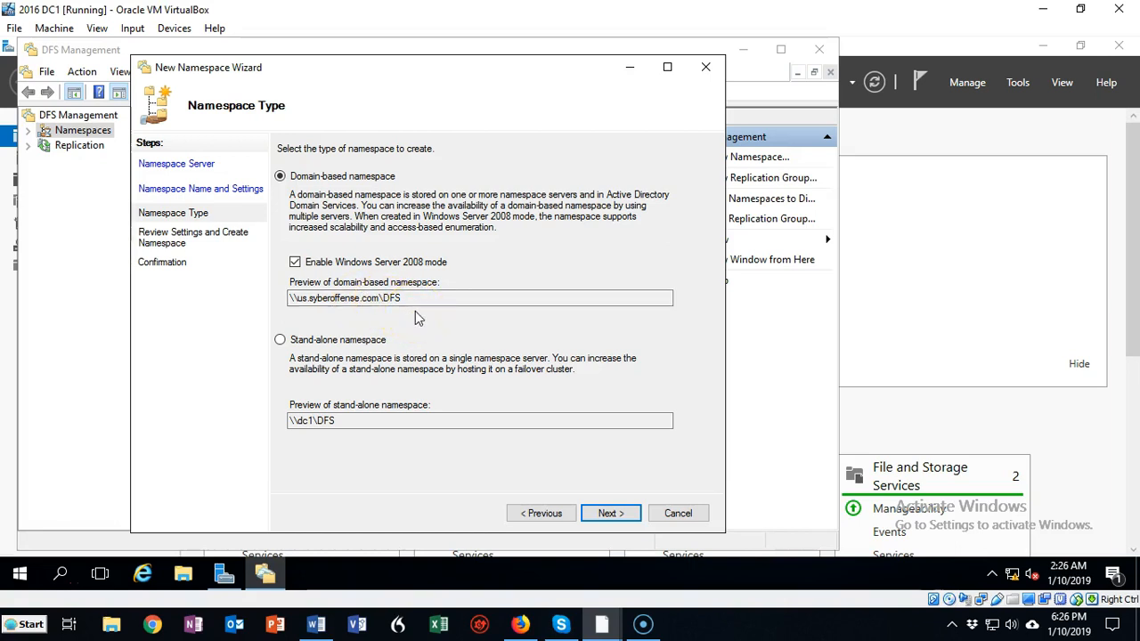
left_click(611, 516)
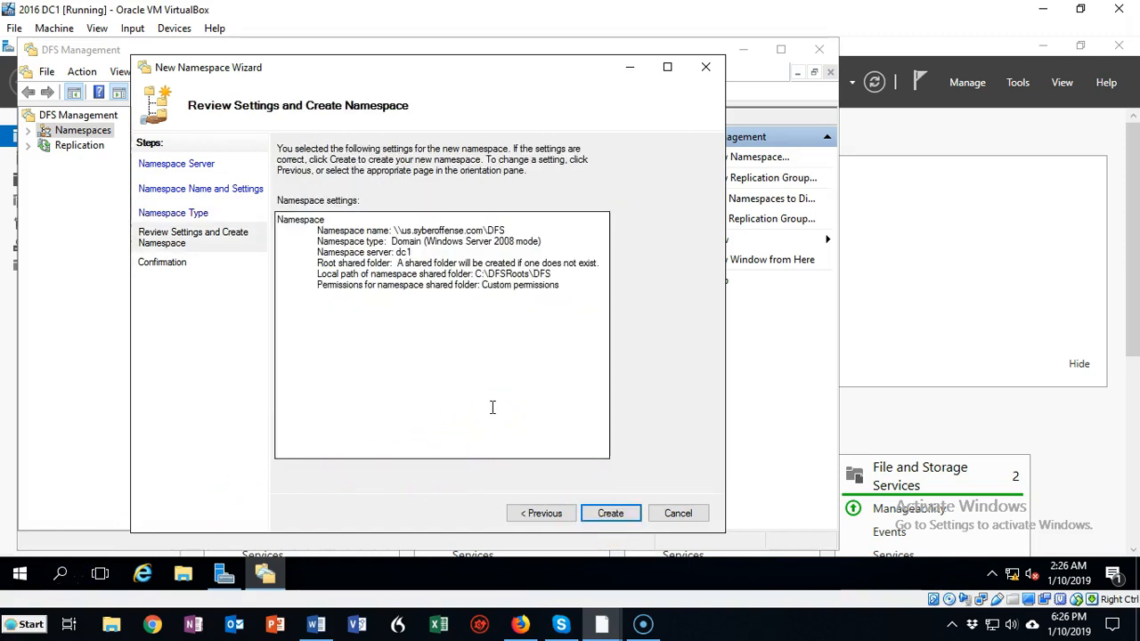
left_click(611, 513)
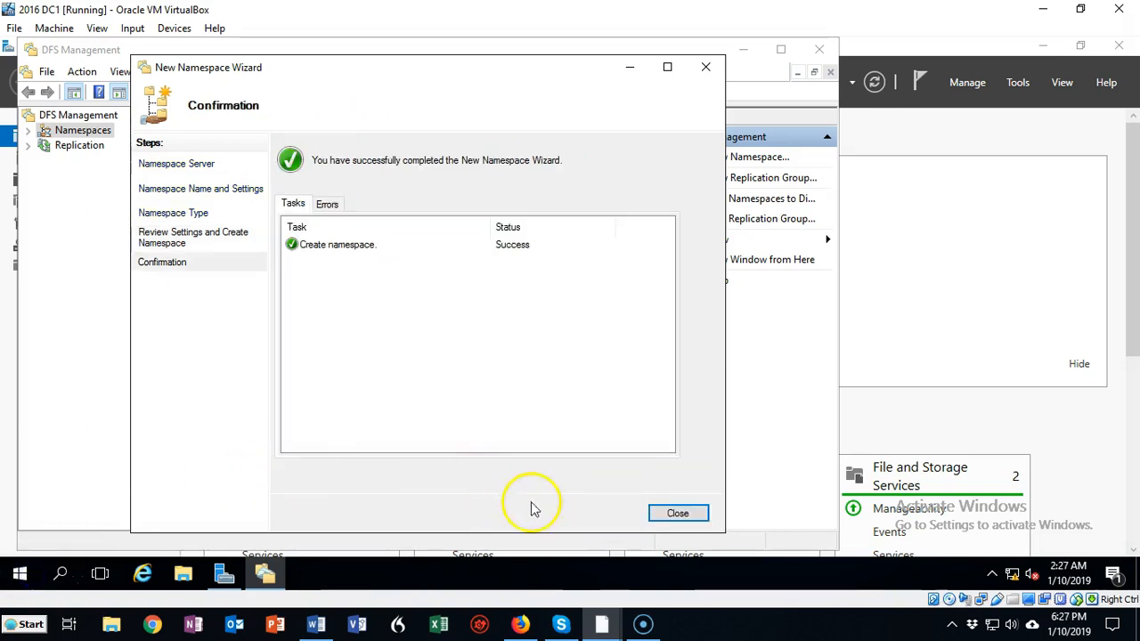
left_click(678, 515)
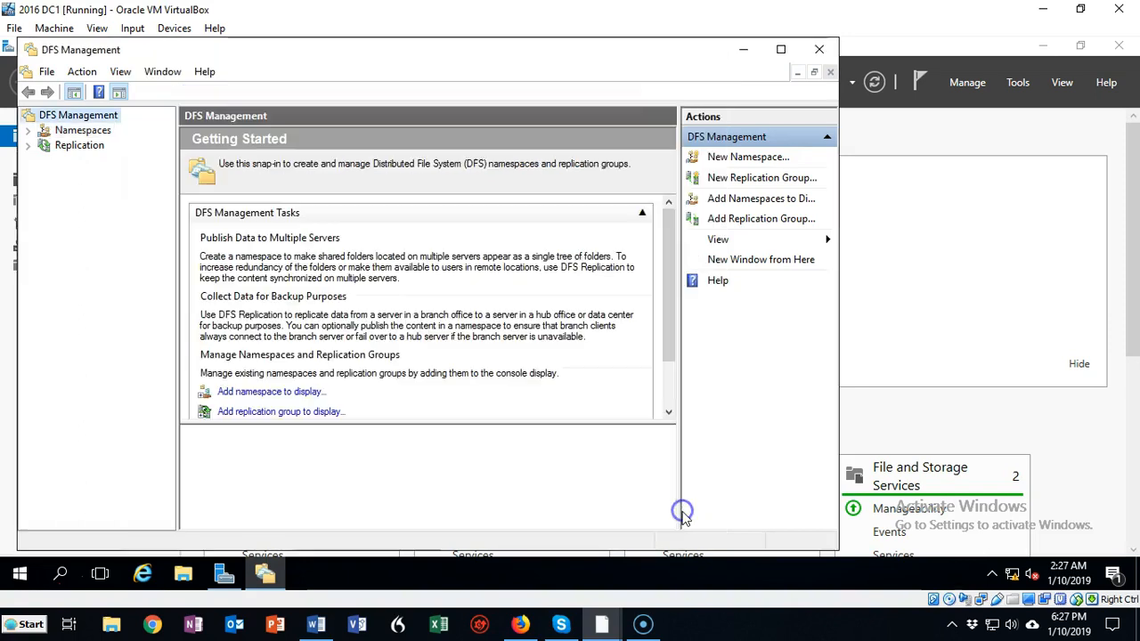
Browse to the namespace path \\us.syberoffense.com\dfs in File Explorer
left_click(21, 572)
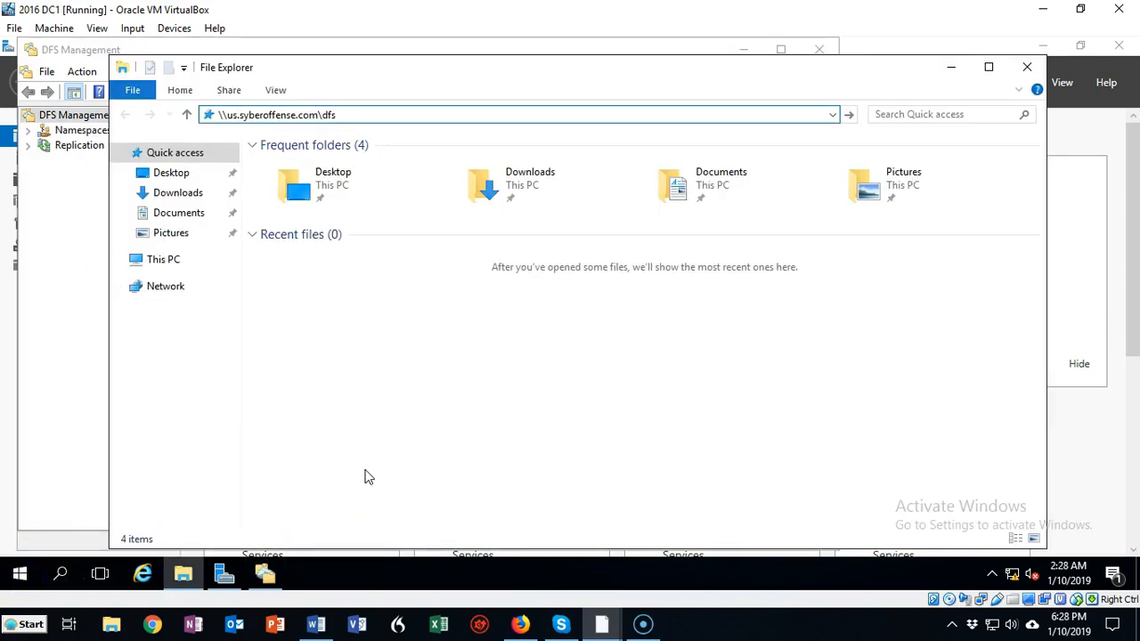
left_click(342, 114)
key("Return")
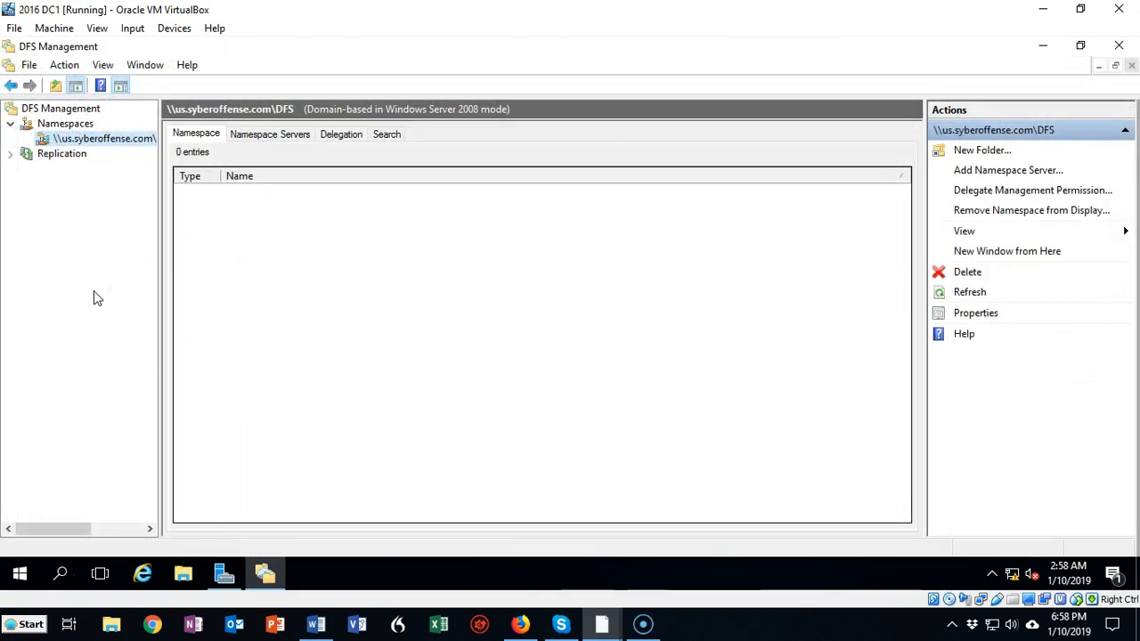
Start a new folder named Data in the \\us.syberoffense.com\DFS namespace
right_click(120, 143)
left_click(171, 156)
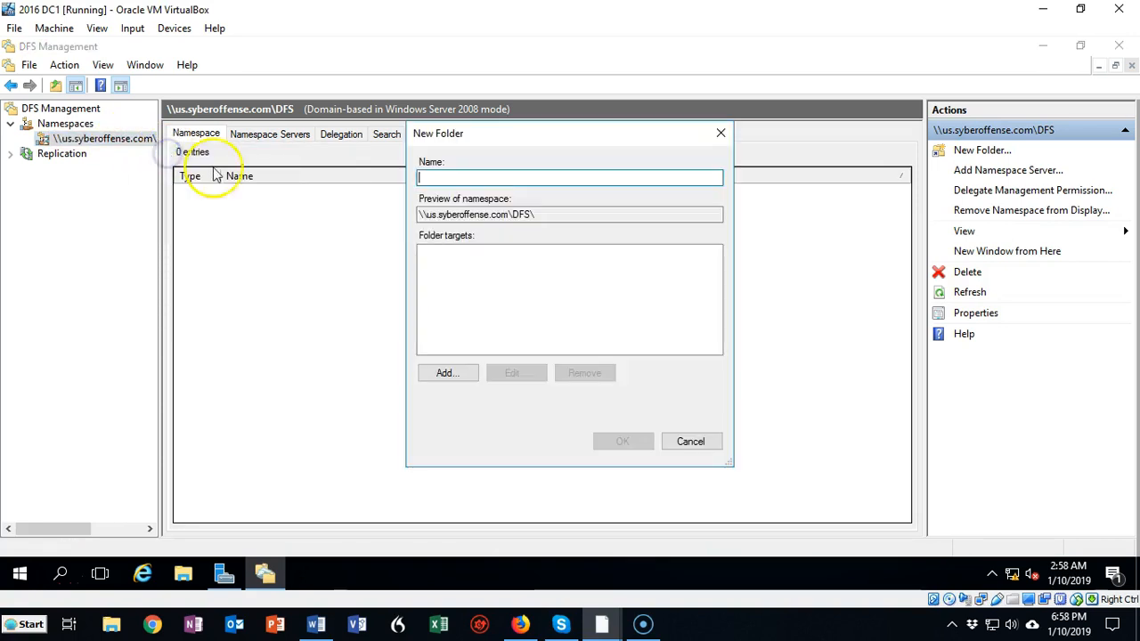
left_click(437, 178)
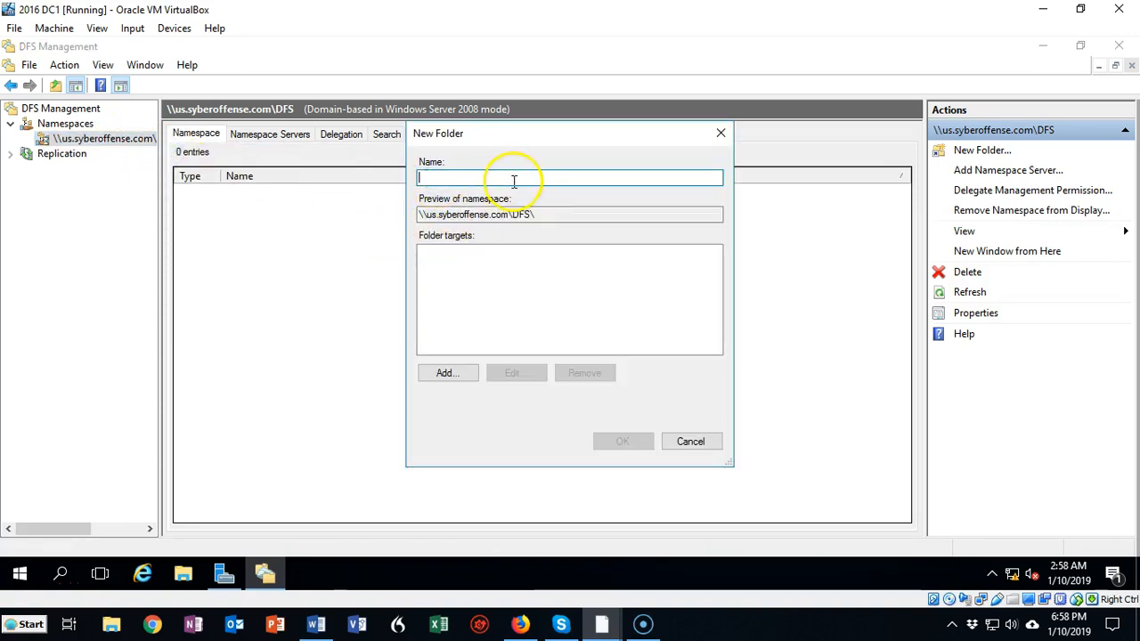
type("Data")
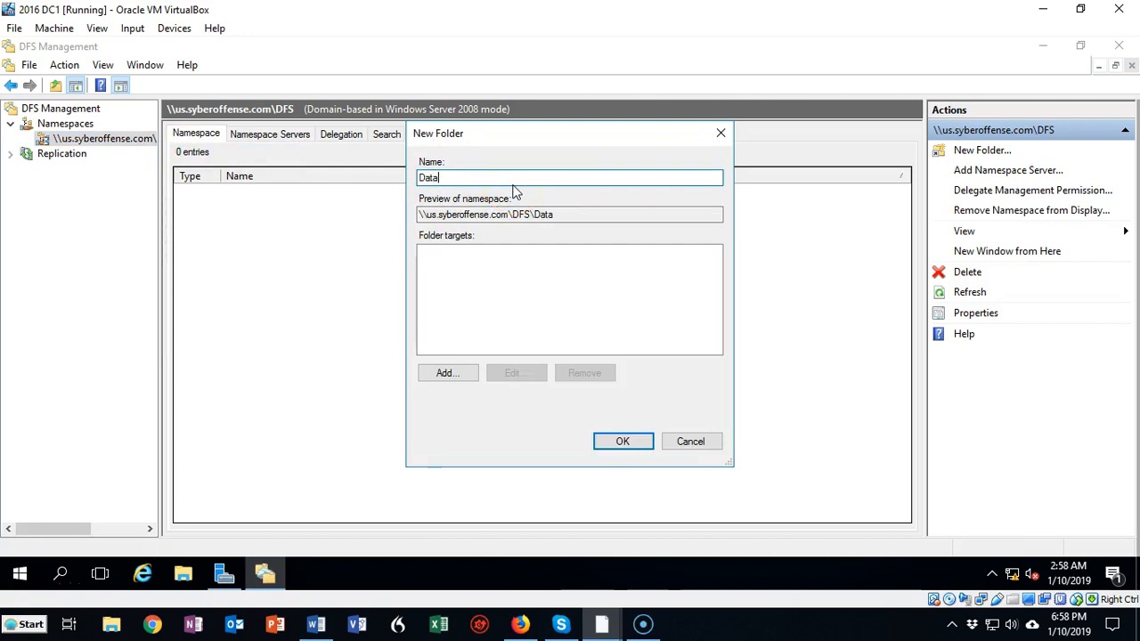
Add the shared folder \\dc1\Data as a folder target of the new Data folder
left_click(447, 373)
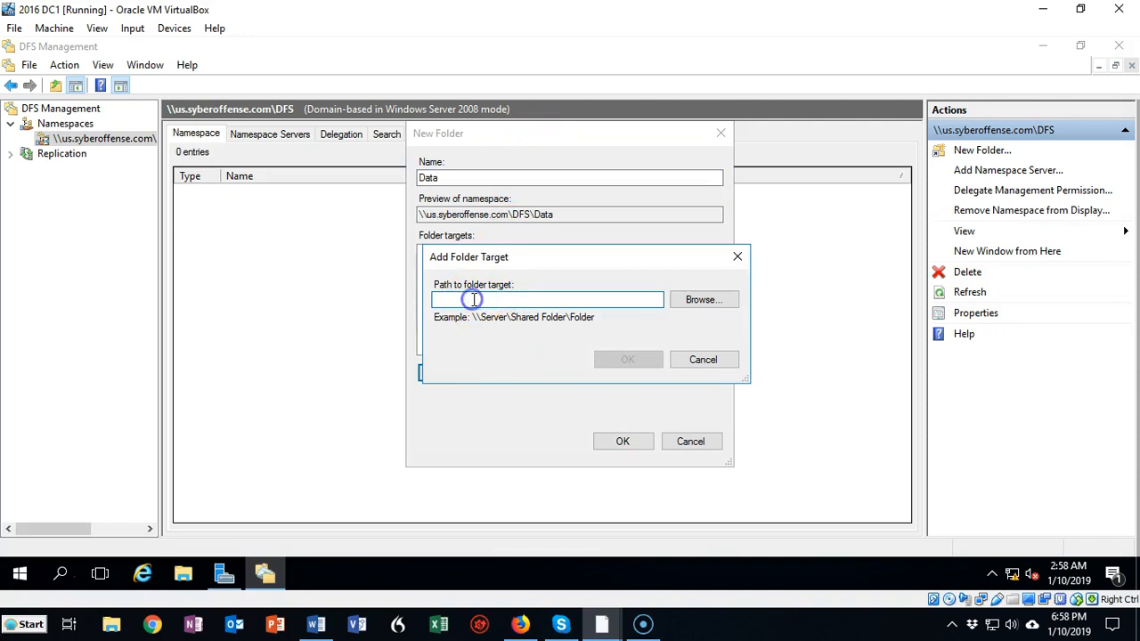
type("dc1")
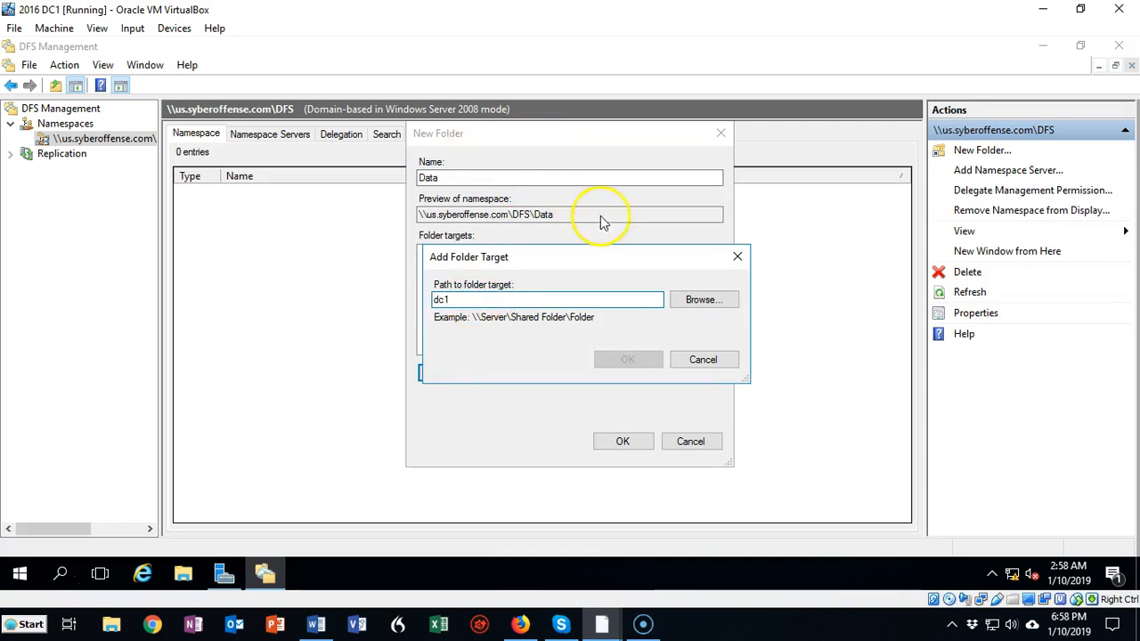
left_click(708, 303)
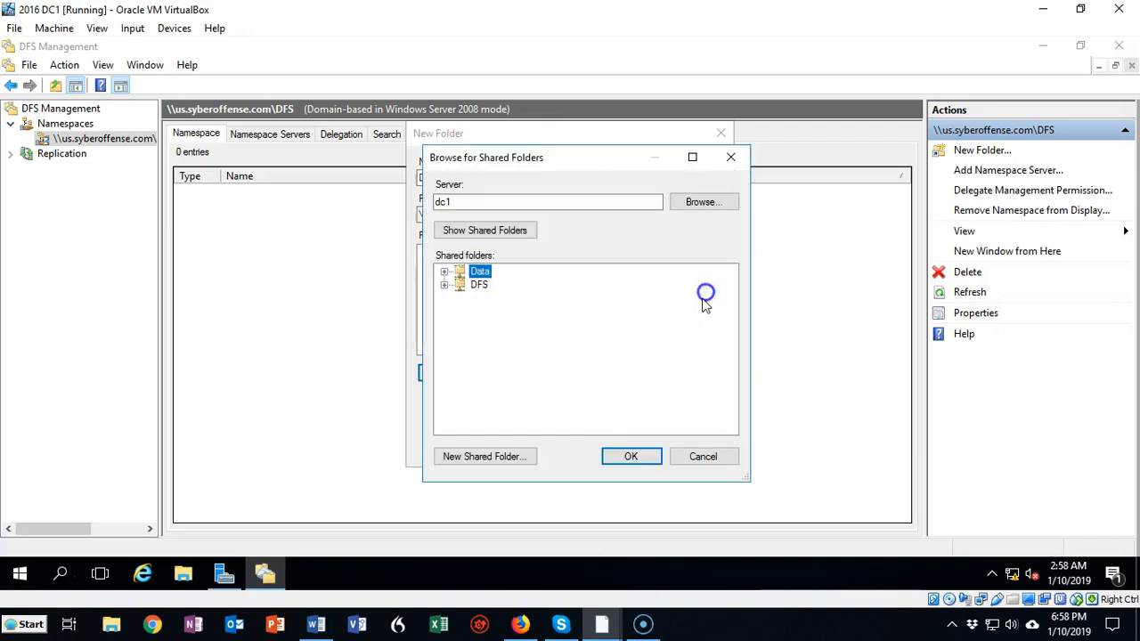
left_click(630, 457)
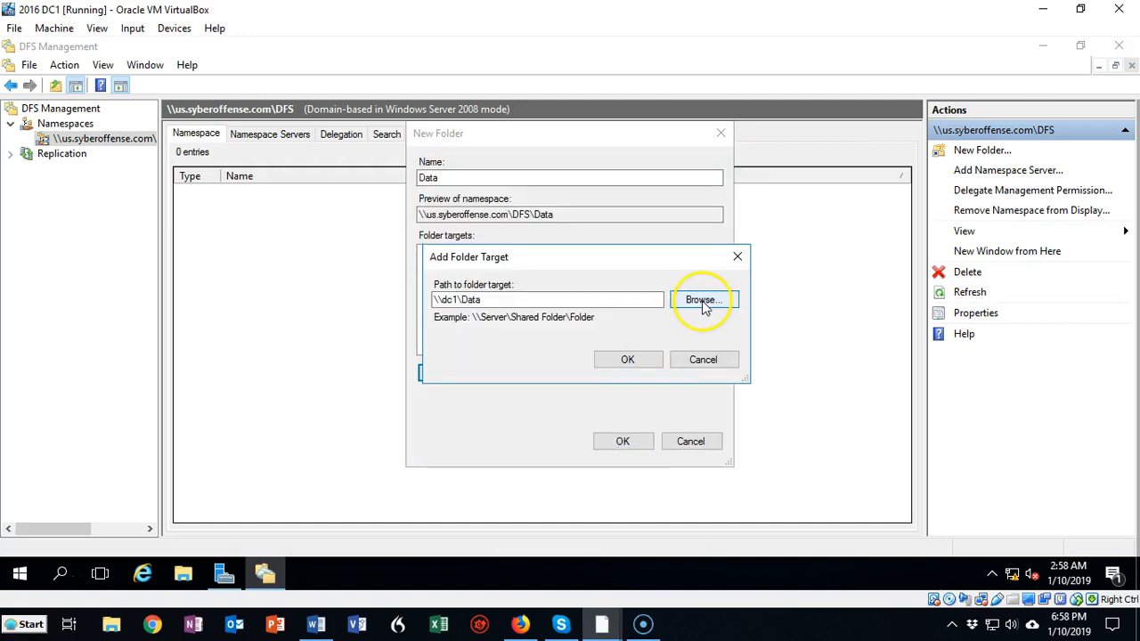
left_click(629, 359)
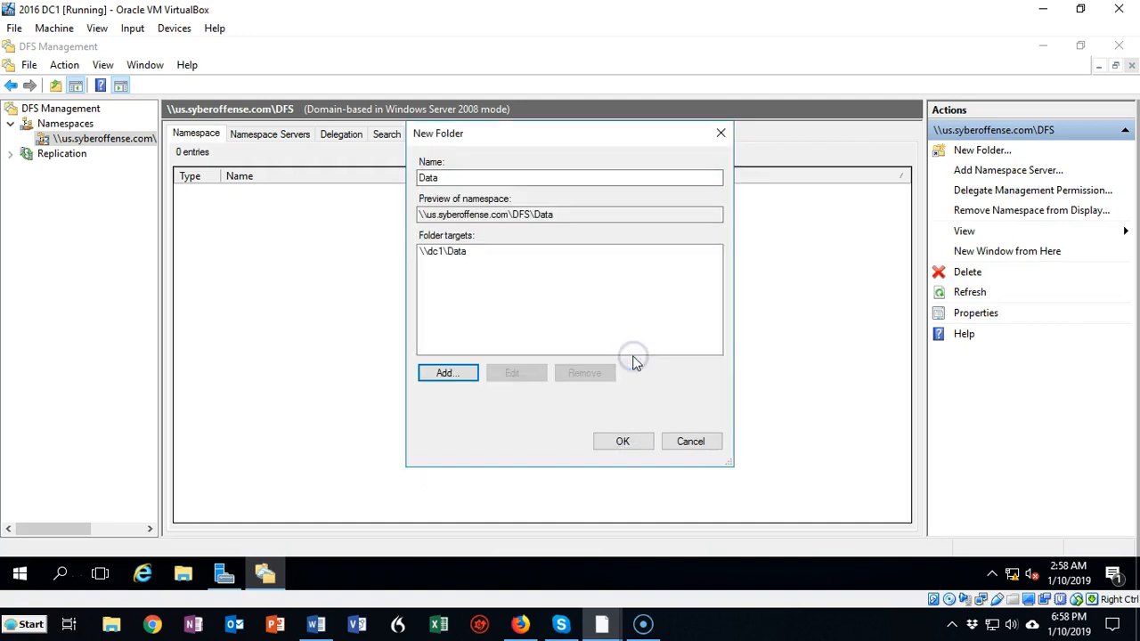
Add the shared folder \\dc2\Data as a second folder target and create the Data folder in the namespace
left_click(448, 373)
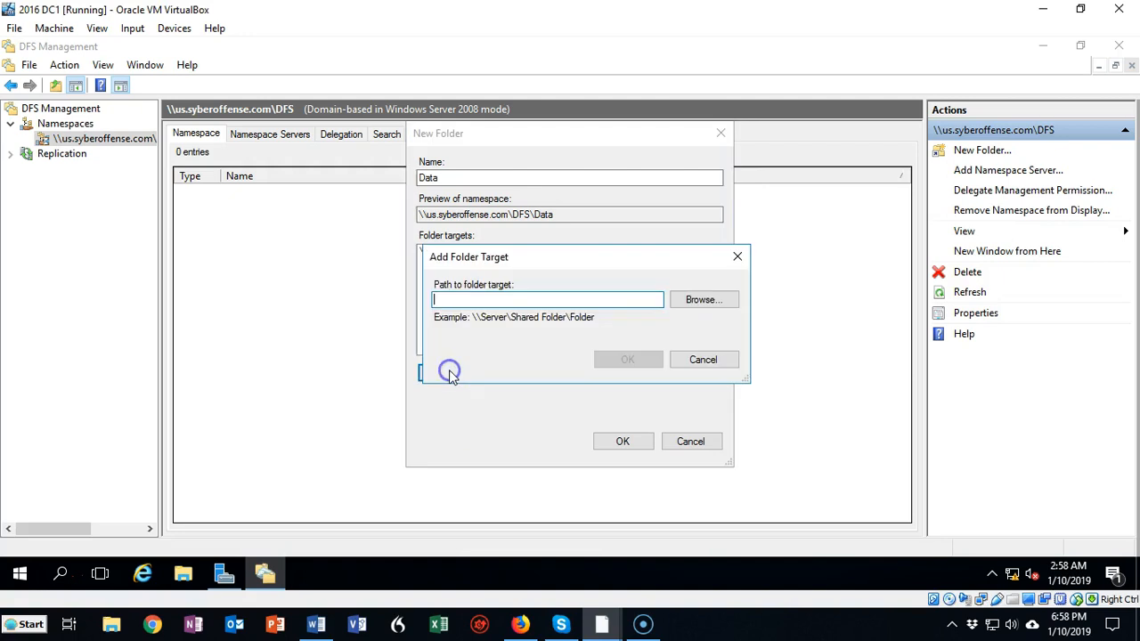
left_click(452, 299)
type("dc2")
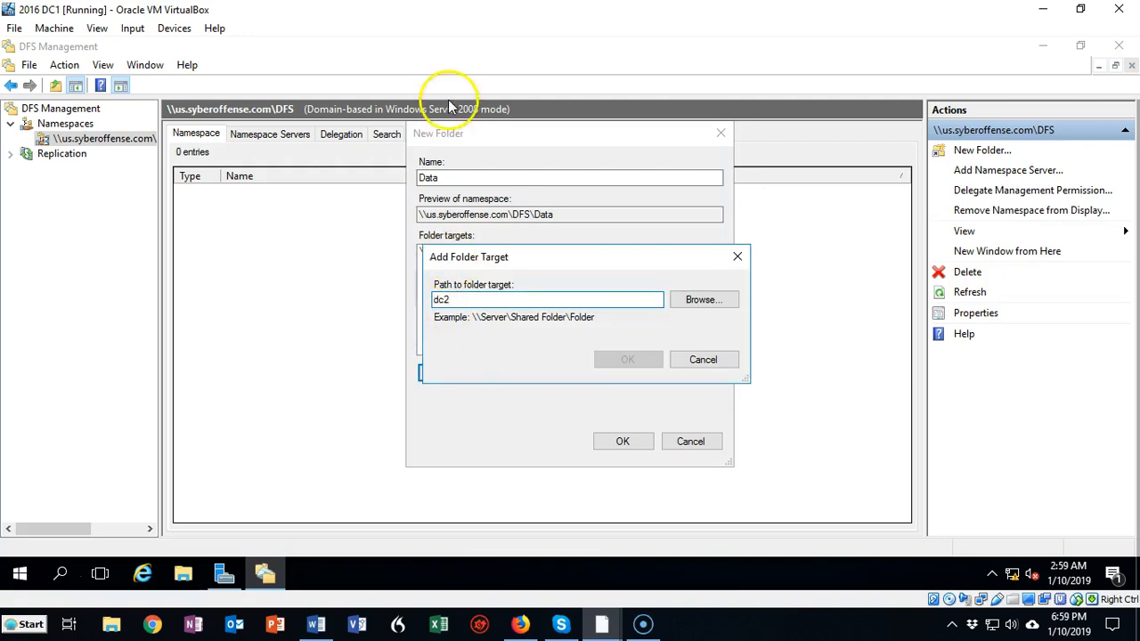
left_click(703, 299)
left_click(483, 274)
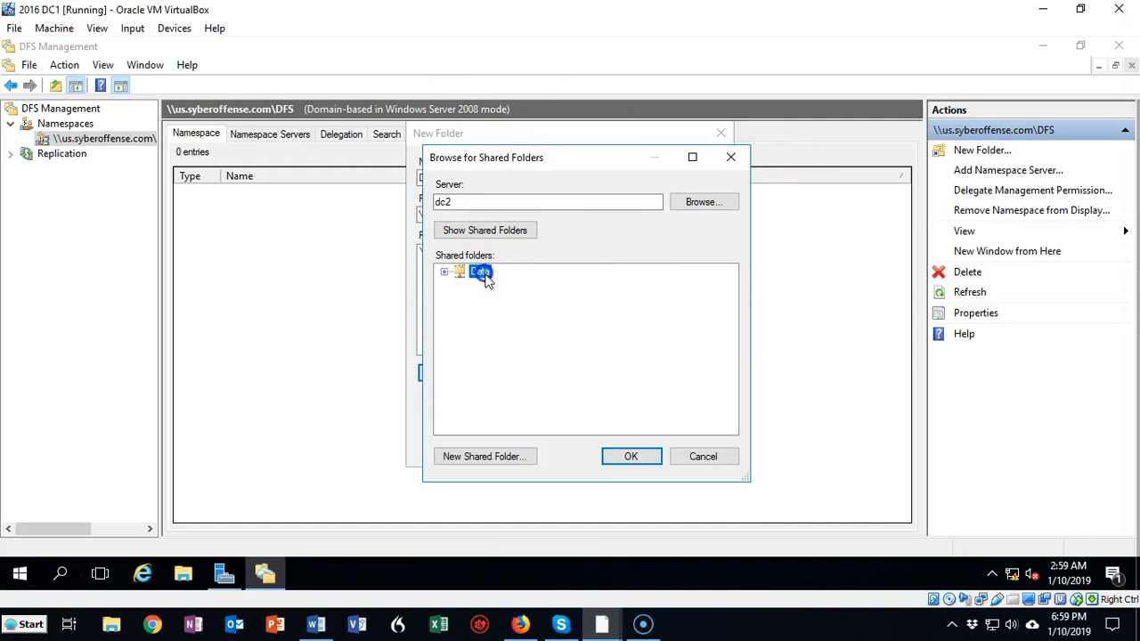
left_click(630, 457)
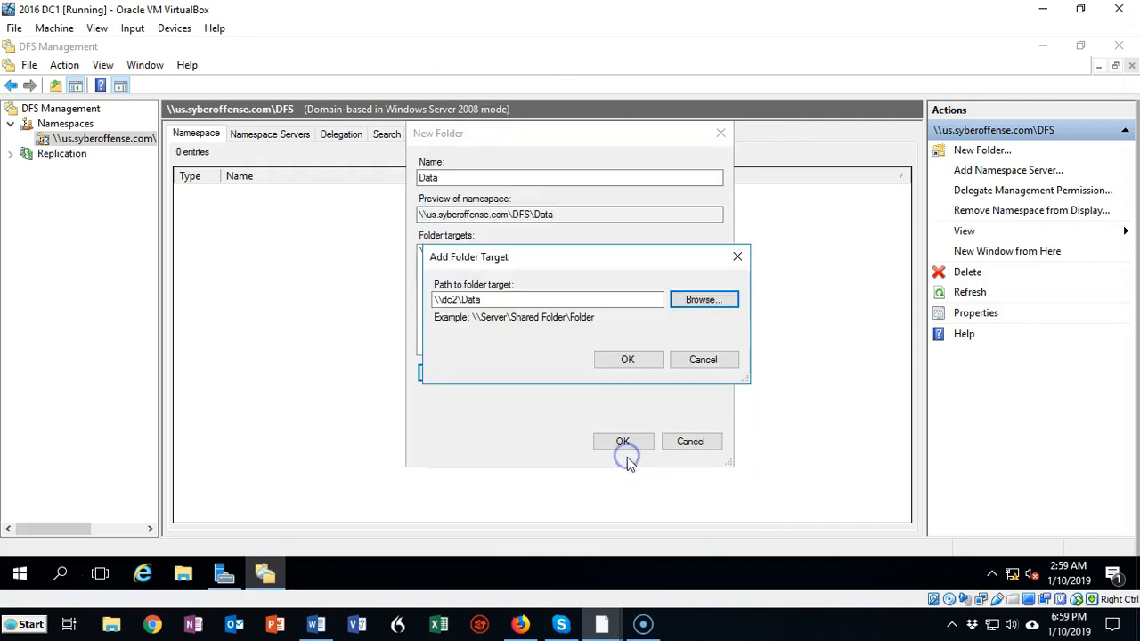
left_click(629, 360)
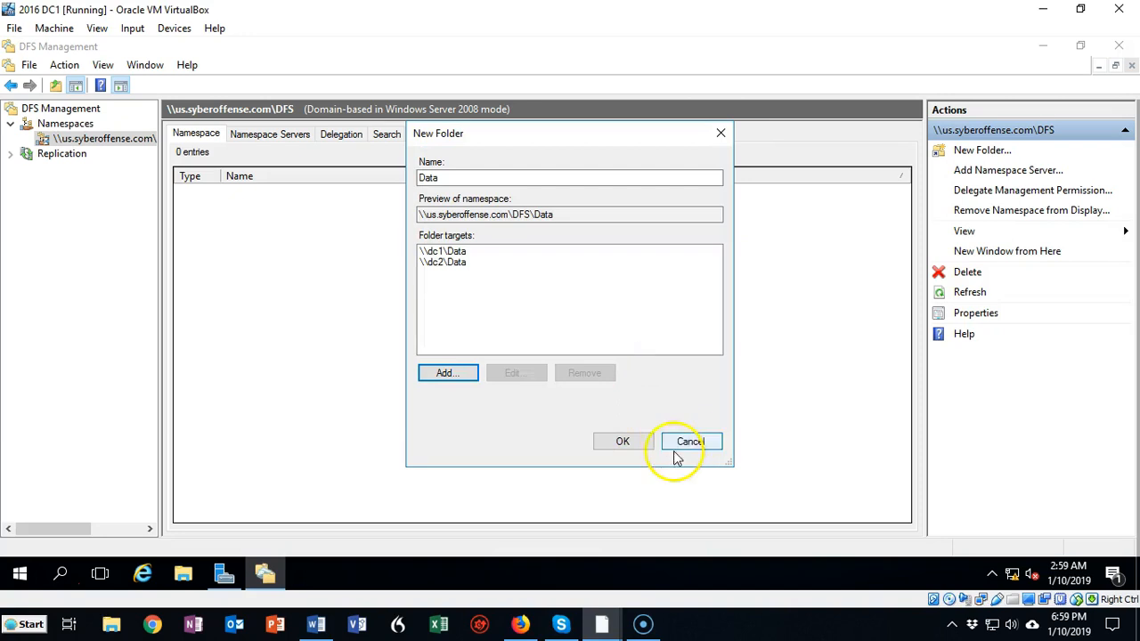
left_click(623, 442)
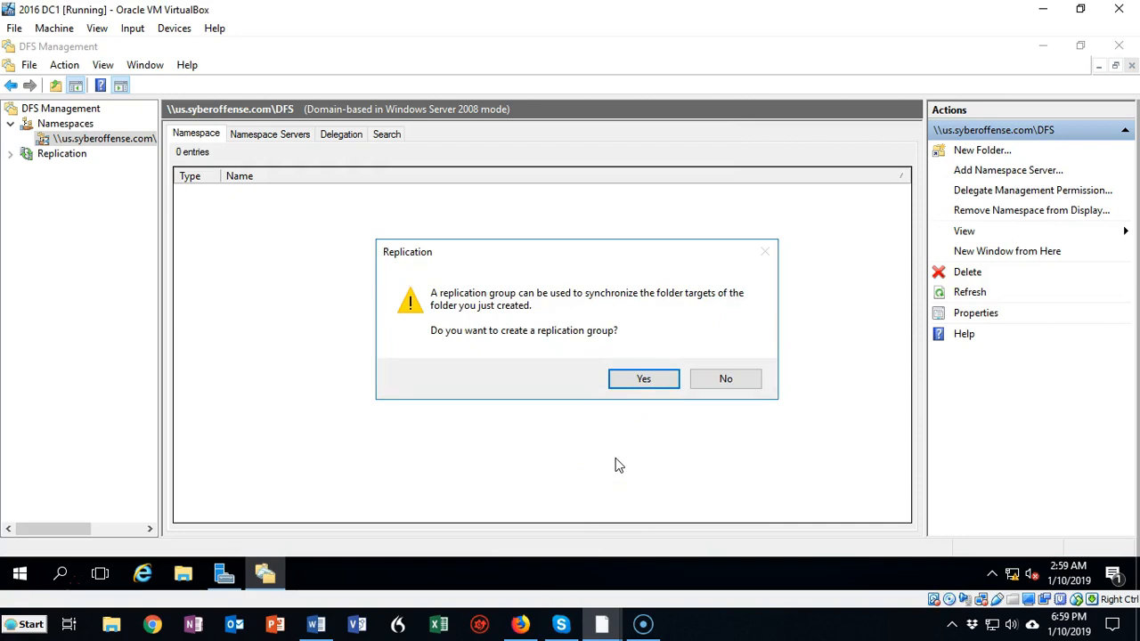
Start a replication group for the Data folder with the suggested names, DC1 as primary member and the Full mesh topology
left_click(643, 381)
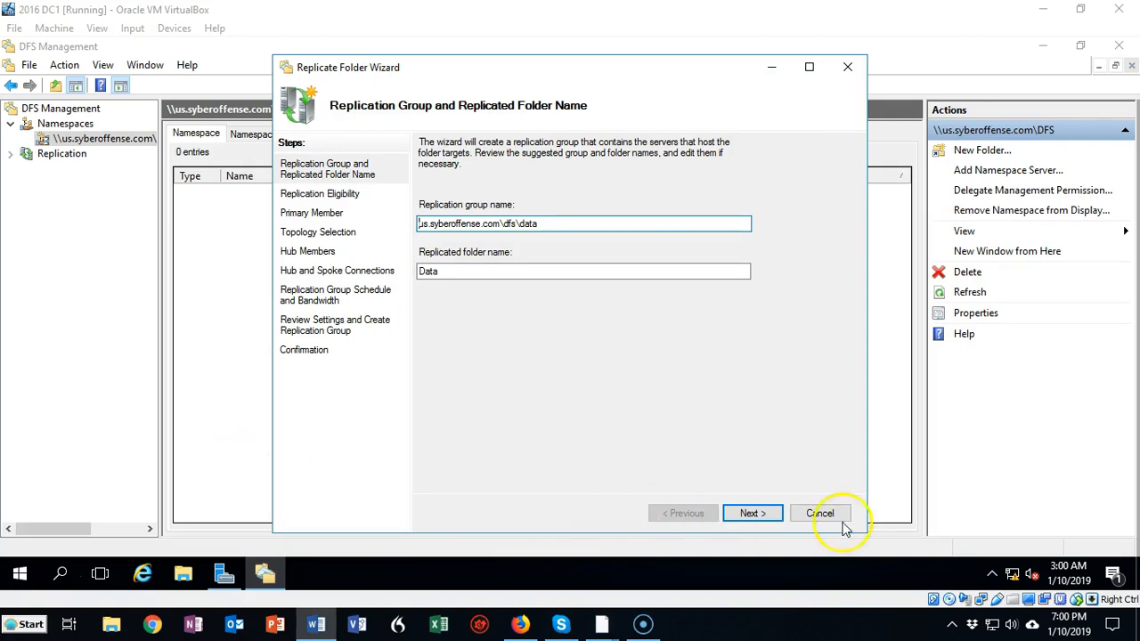
left_click(752, 514)
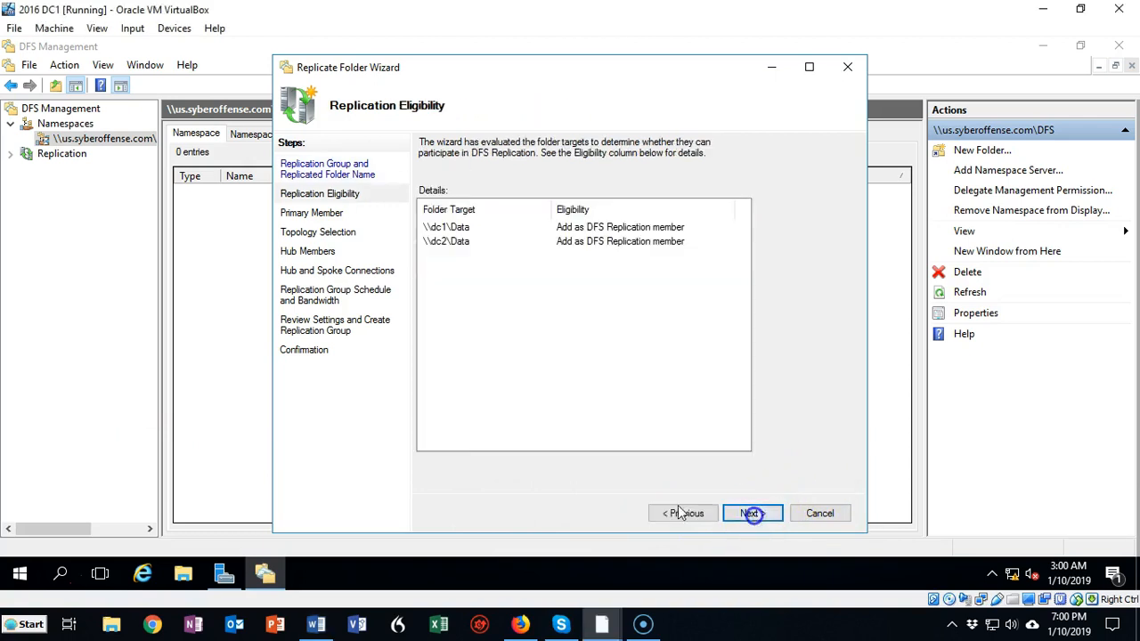
left_click(751, 515)
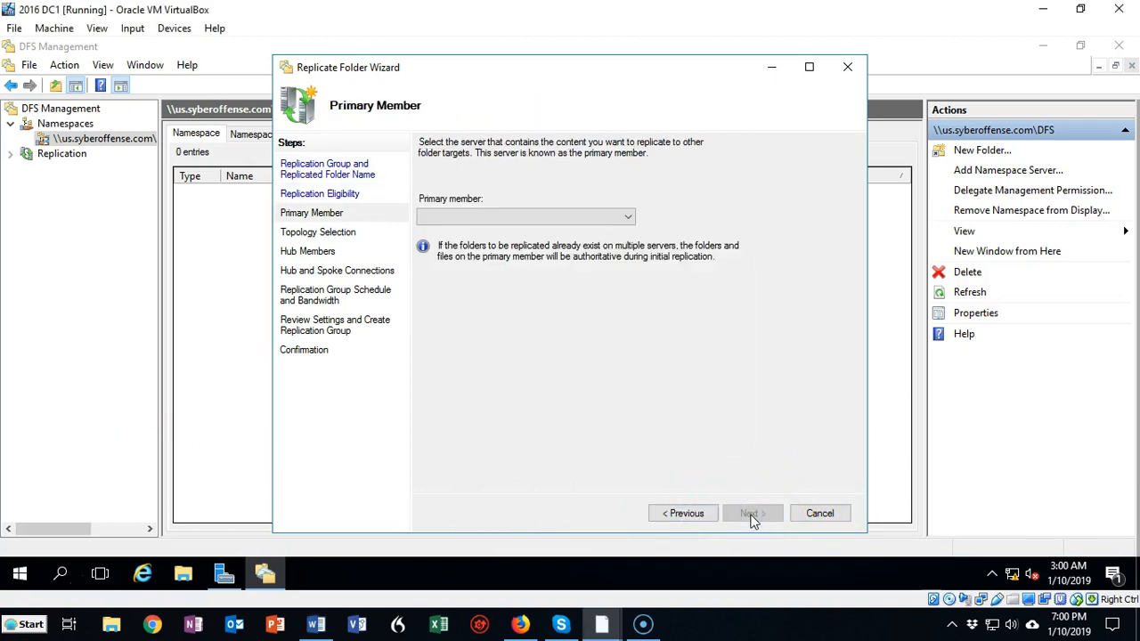
left_click(628, 216)
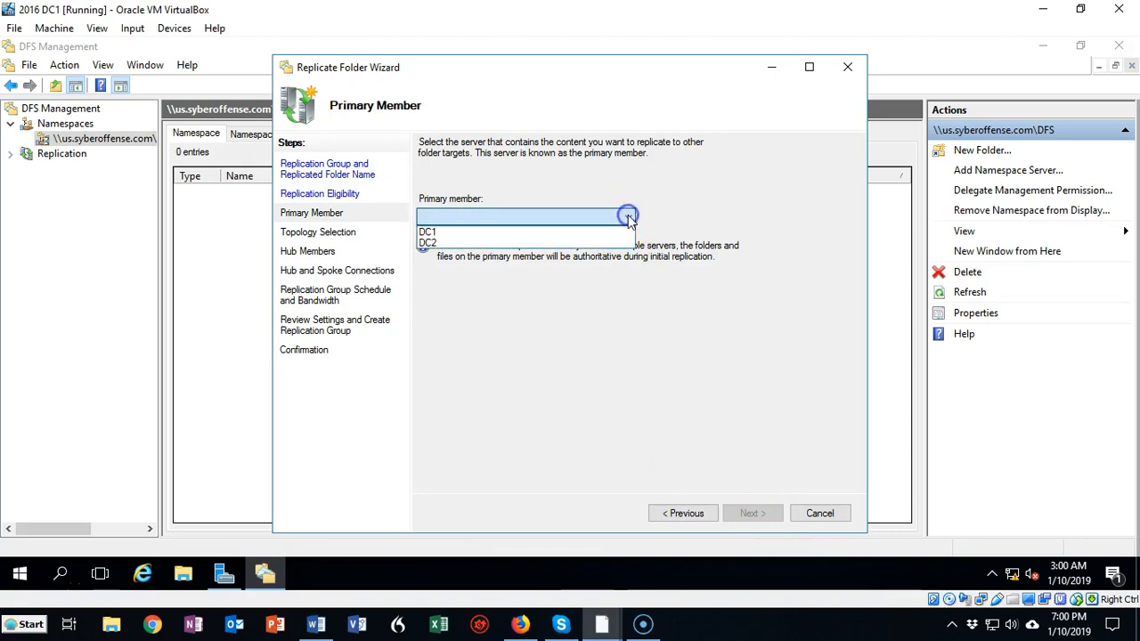
left_click(434, 231)
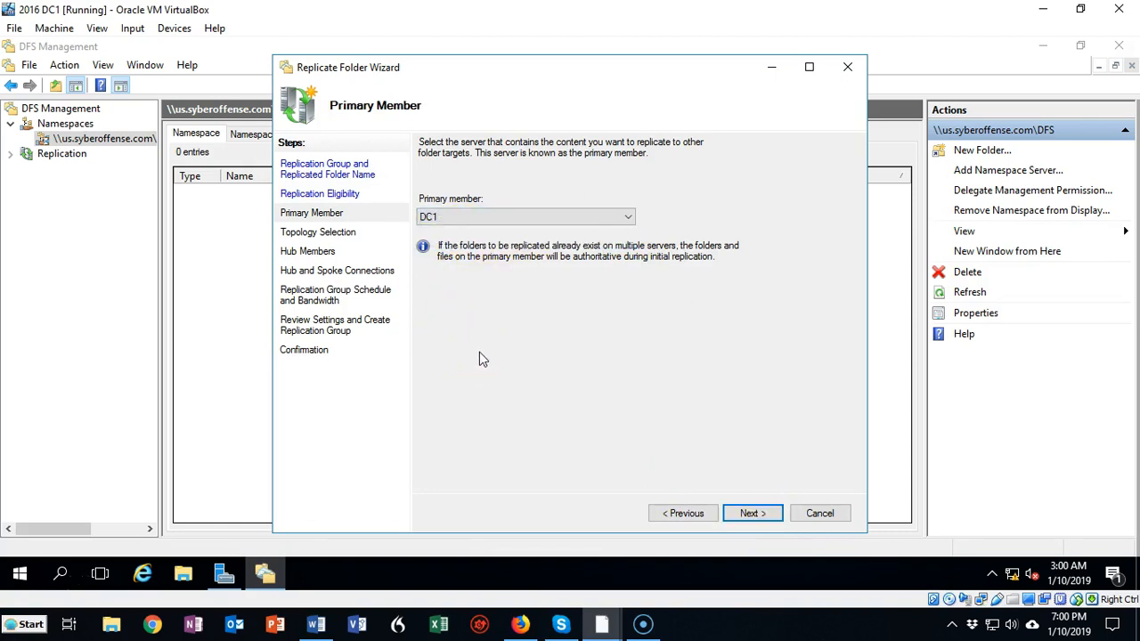
left_click(751, 515)
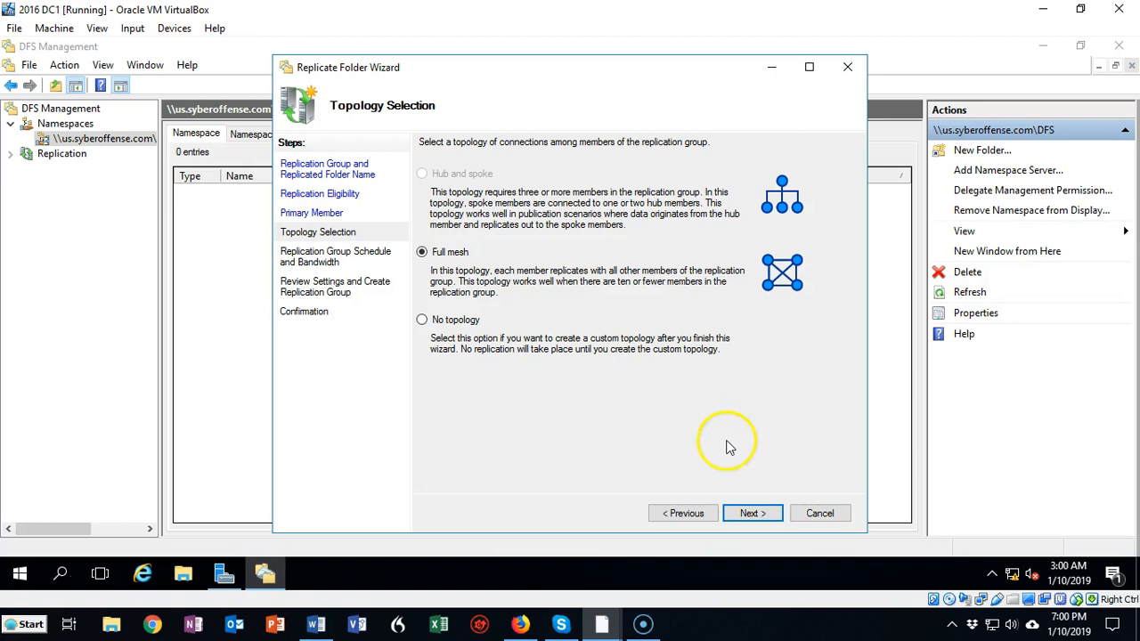
left_click(751, 514)
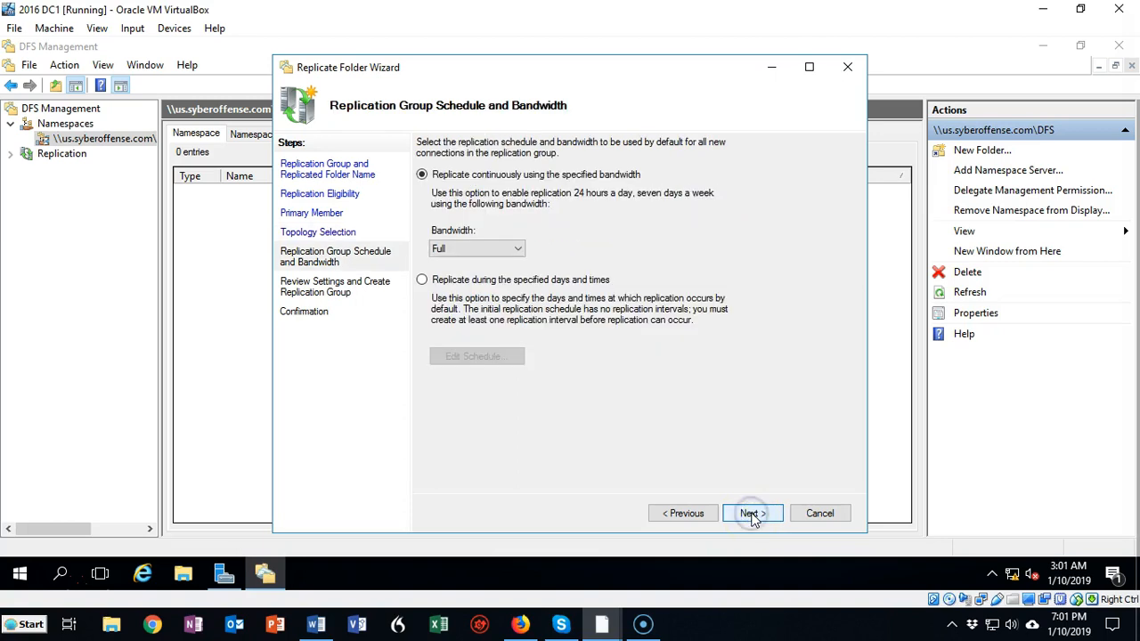
Examine the bandwidth choices and the schedule editor for specified days and times, returning to continuous replication at Full bandwidth
left_click(472, 279)
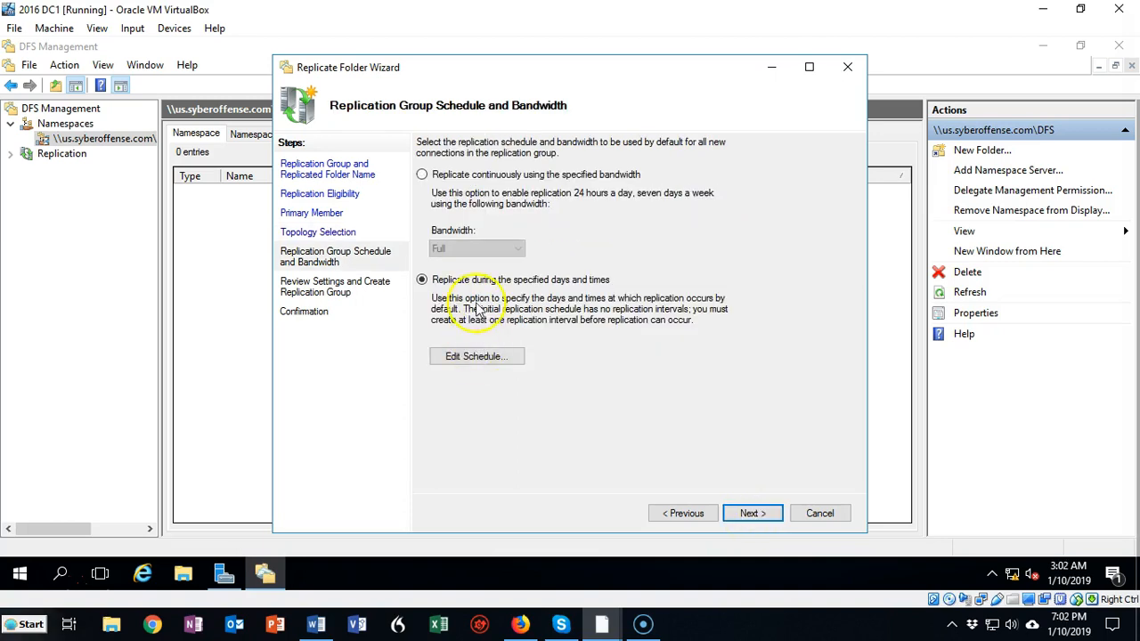
left_click(422, 175)
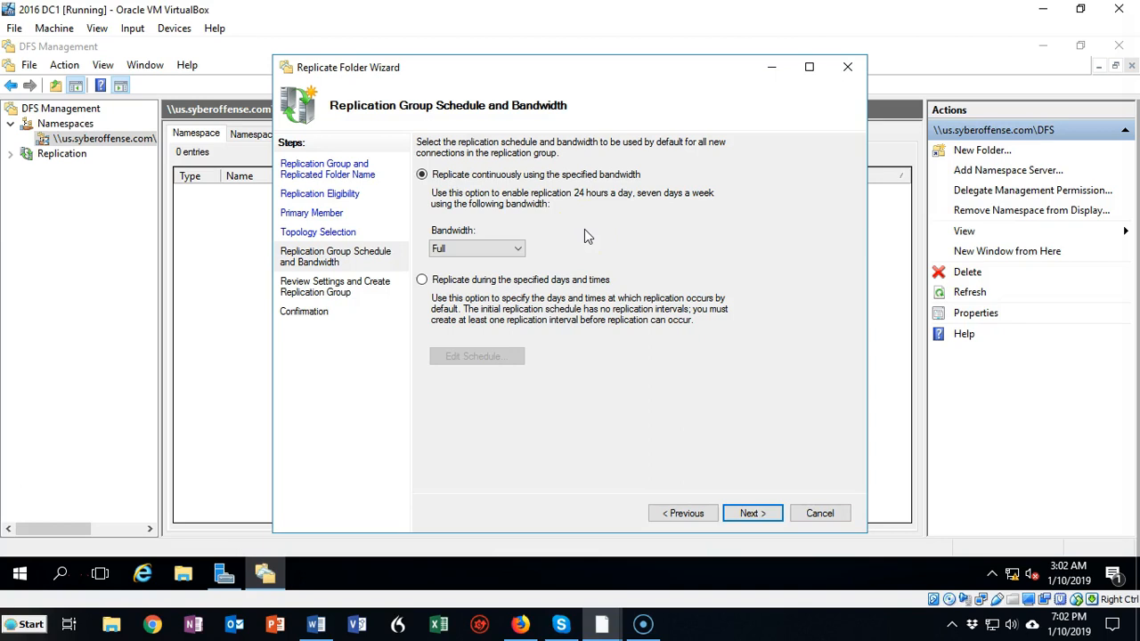
left_click(519, 251)
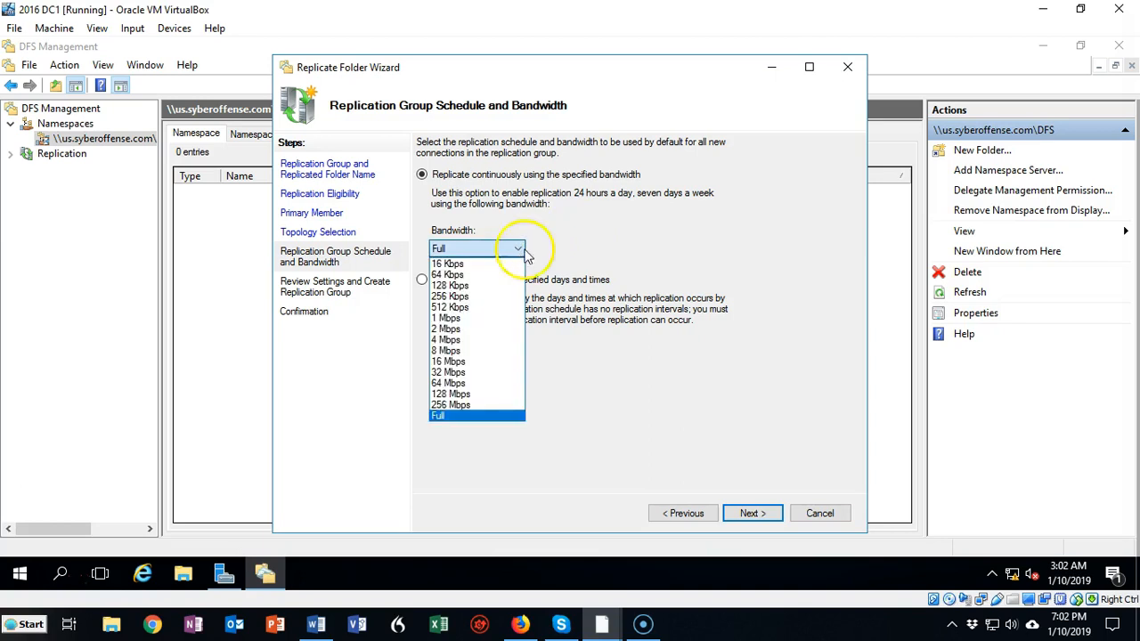
left_click(590, 230)
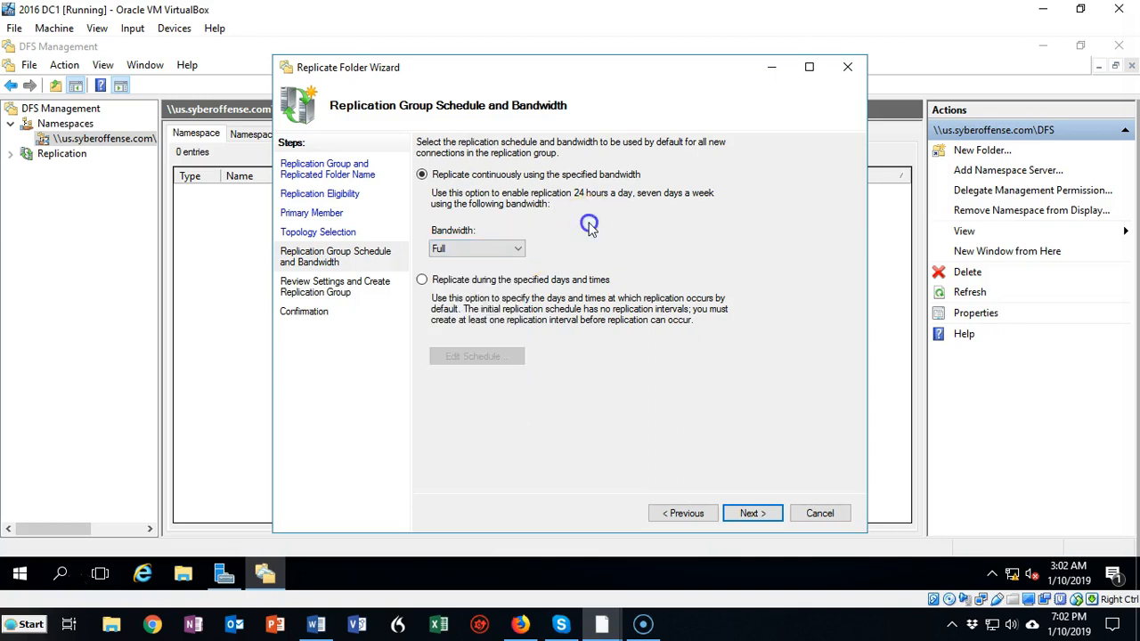
left_click(461, 282)
left_click(475, 358)
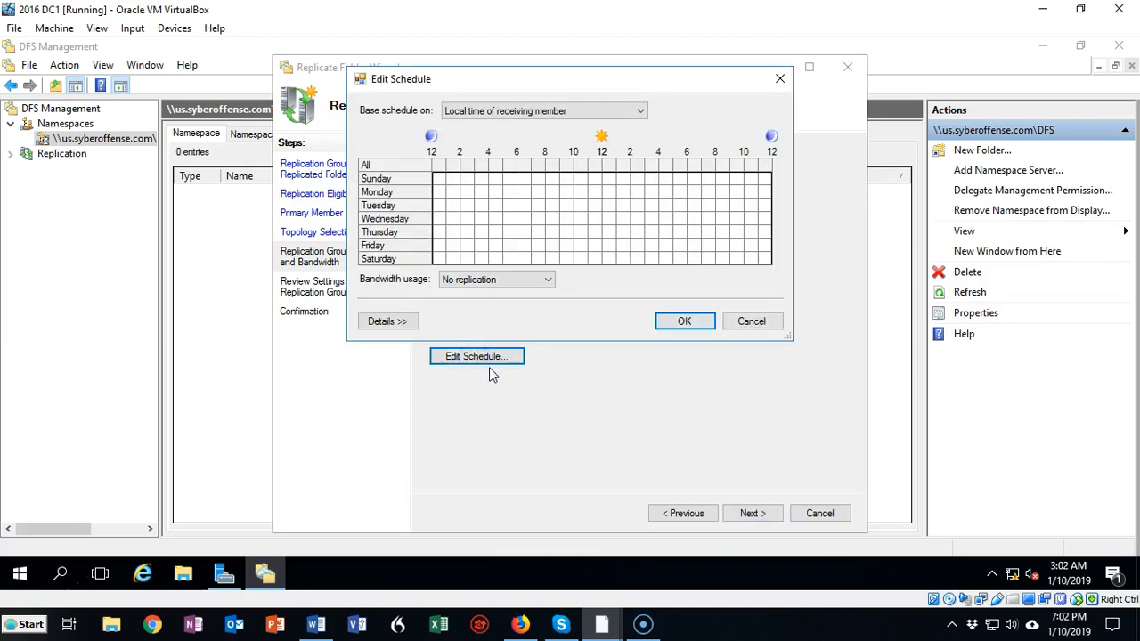
left_click(751, 322)
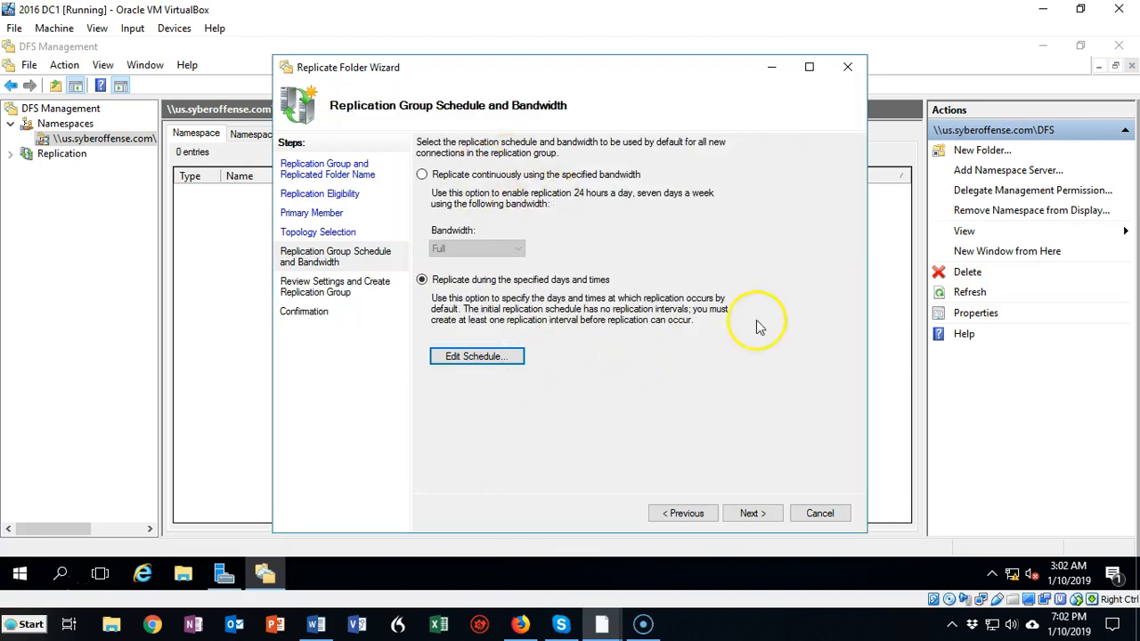
left_click(422, 174)
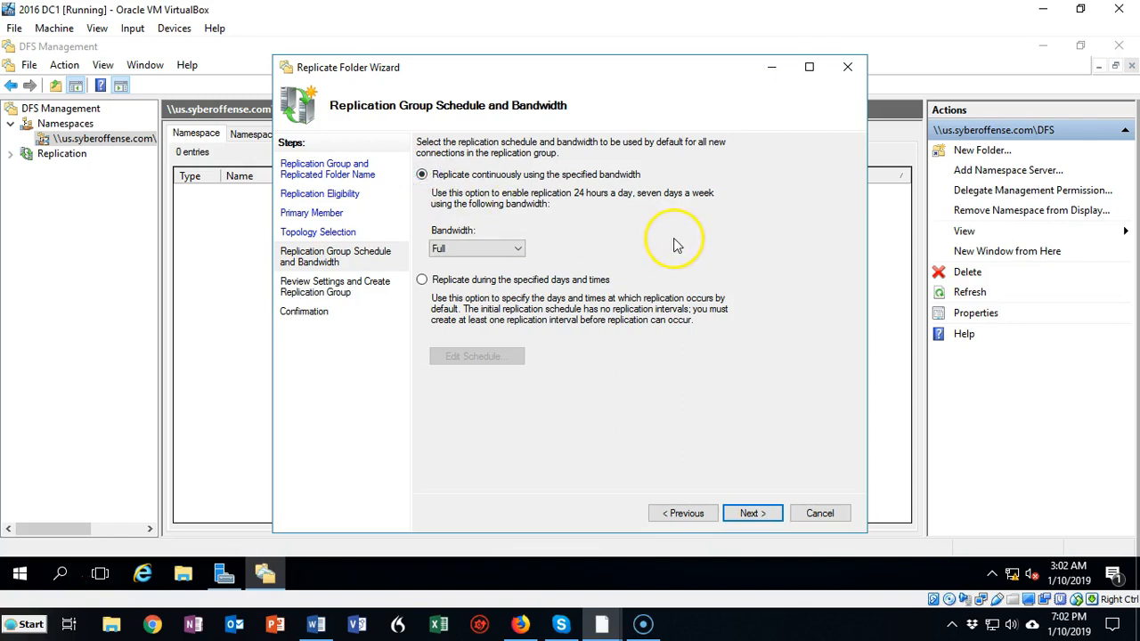
Create the replication group with the reviewed settings, turn off the replication delay notice for the future and close the wizard
left_click(753, 514)
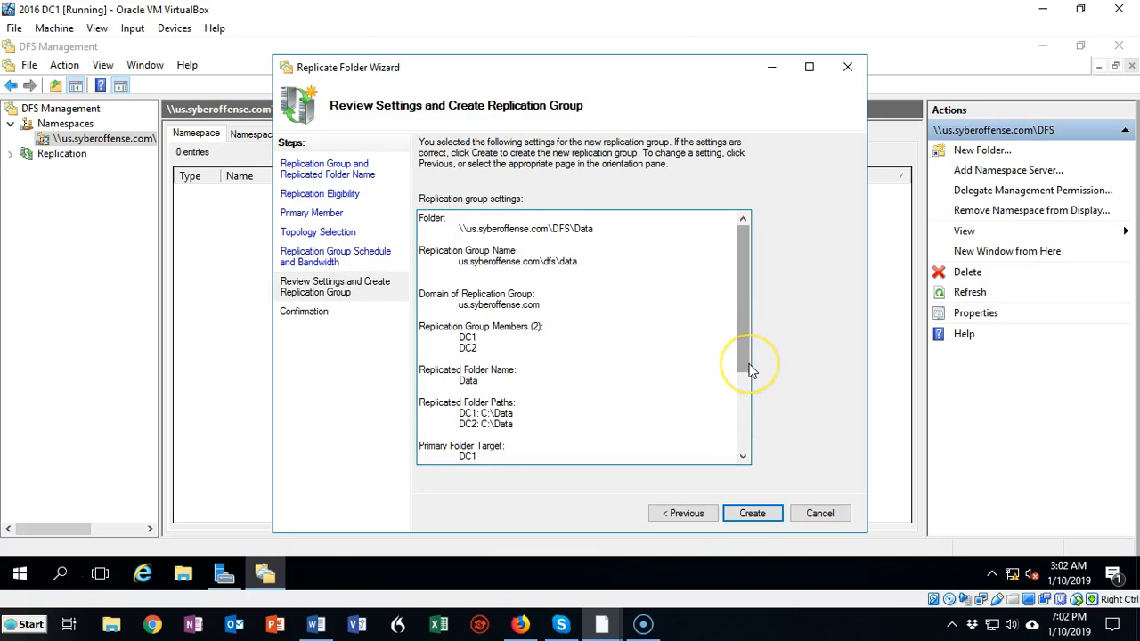
left_click(753, 515)
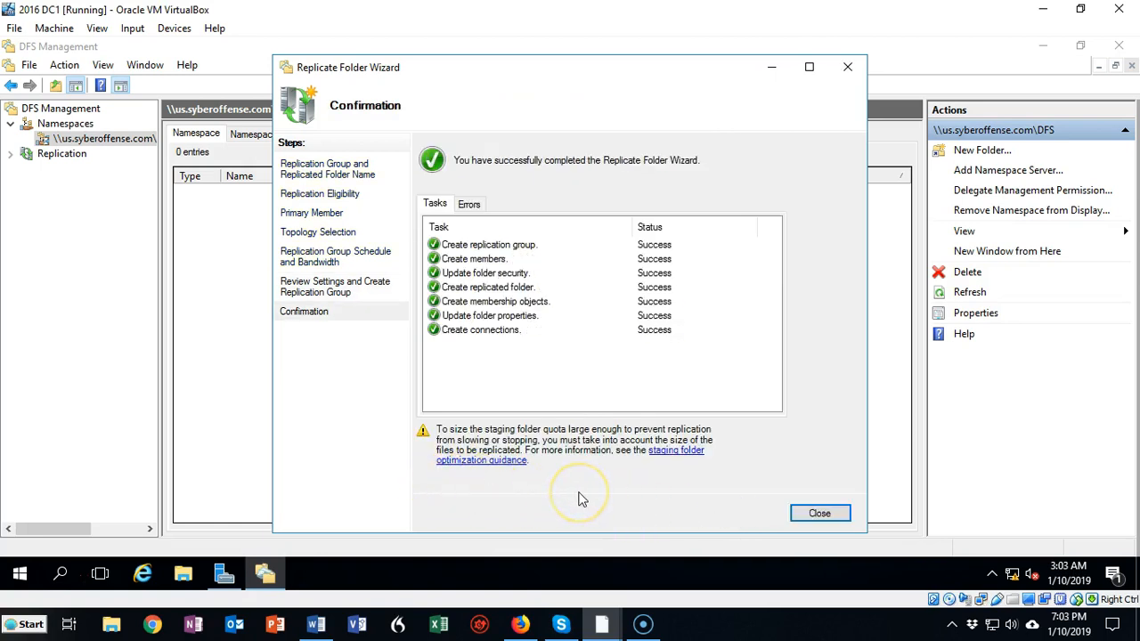
left_click(34, 575)
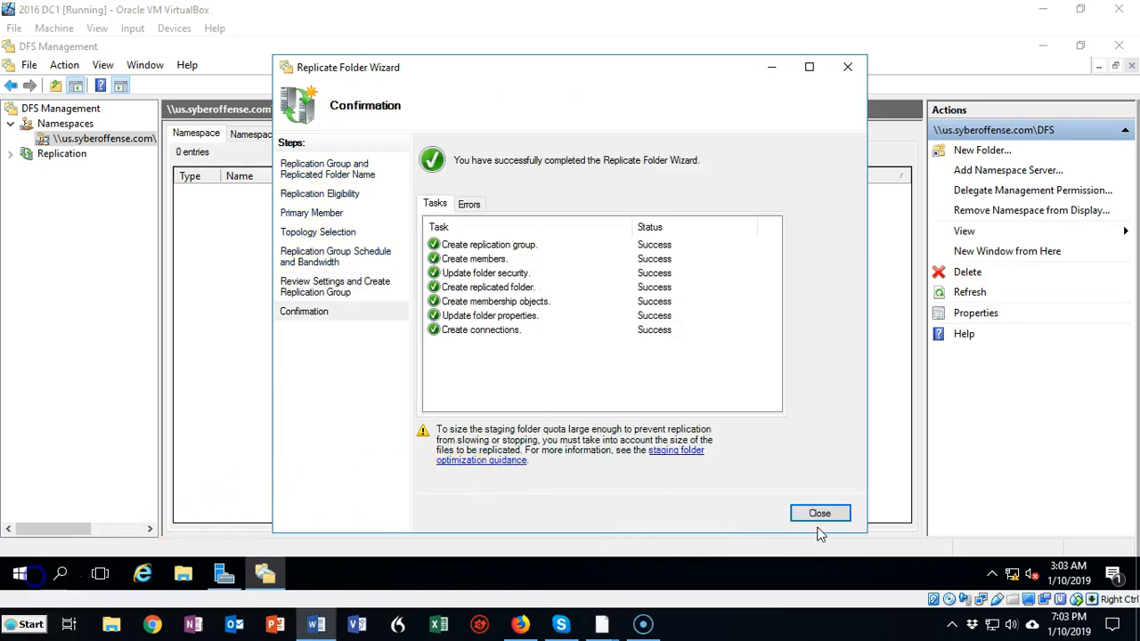
left_click(820, 514)
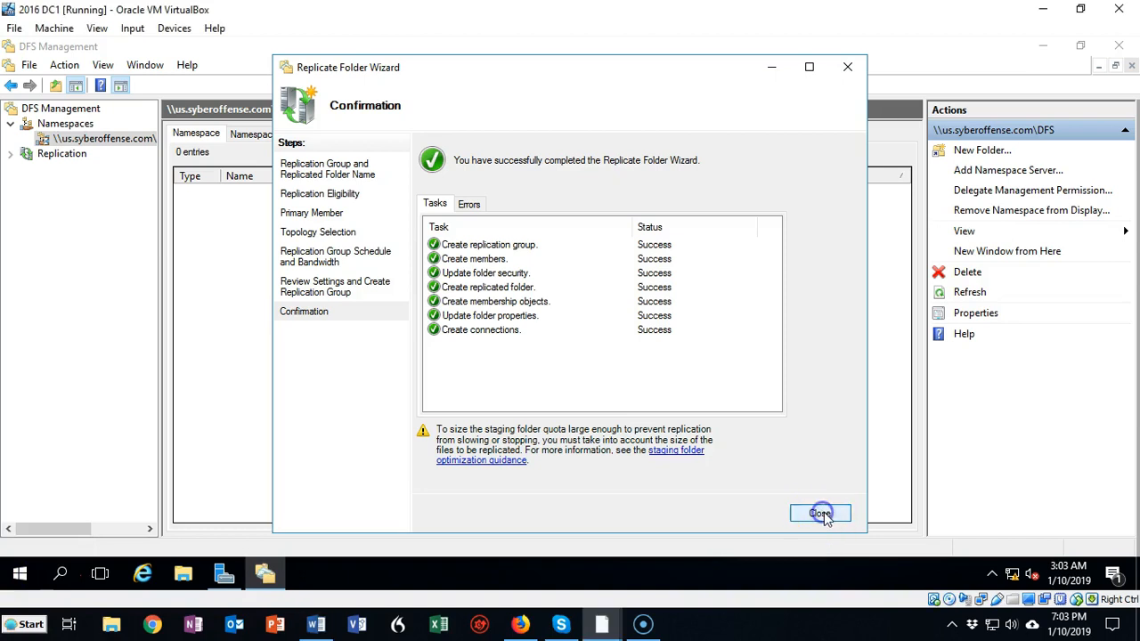
left_click(428, 314)
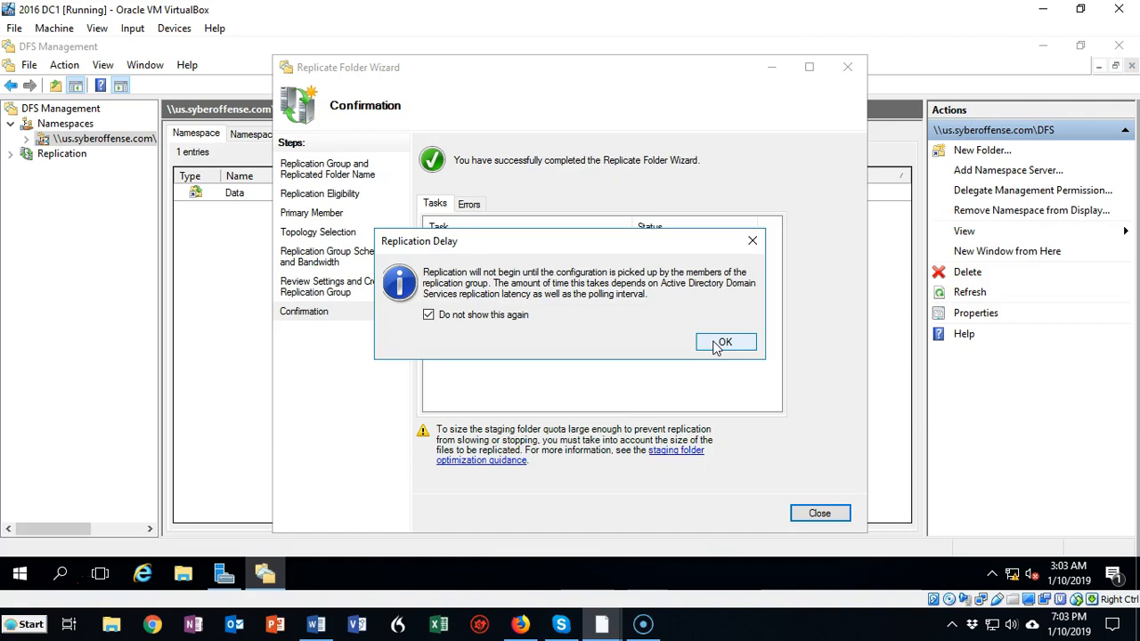
left_click(723, 343)
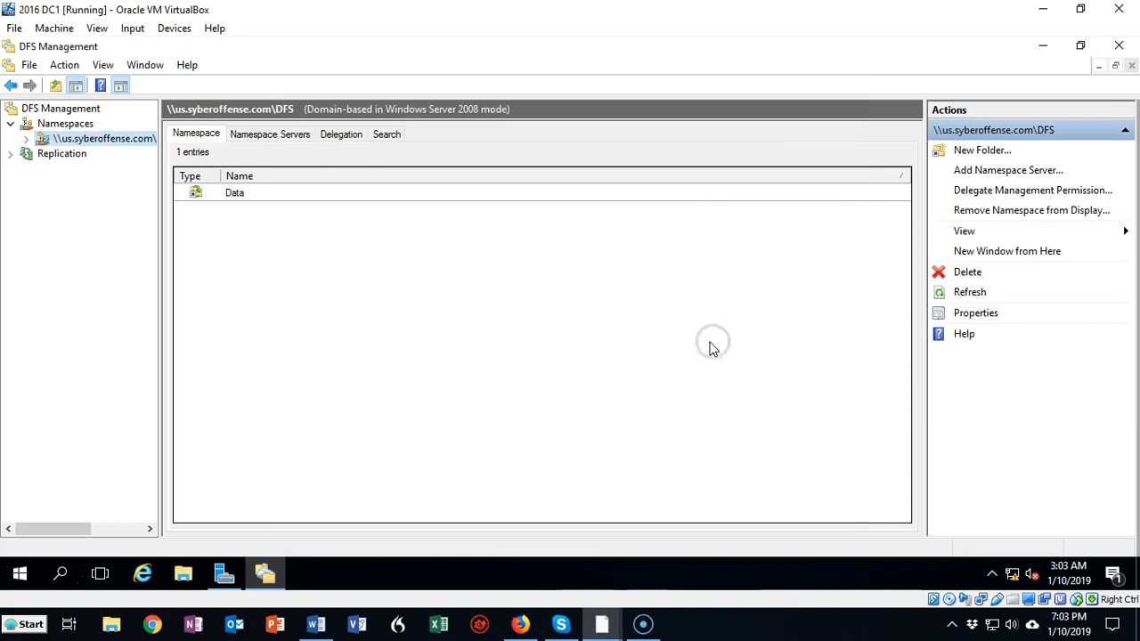
Examine the memberships of the us.syberoffense.com\dfs\data and Domain System Volume replication groups
left_click(11, 154)
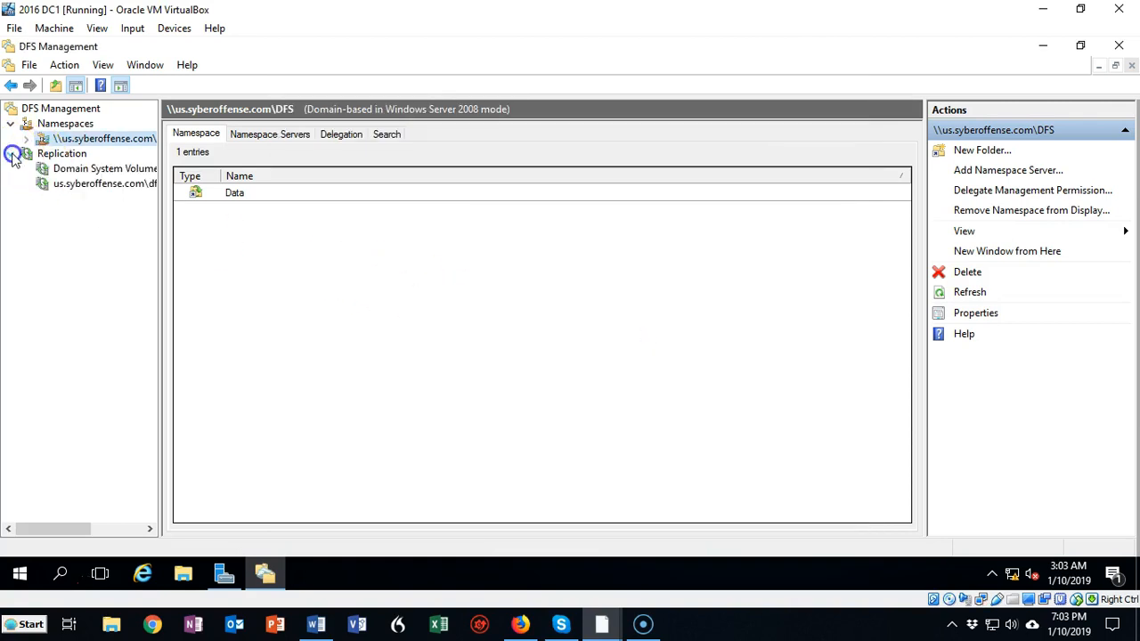
left_click(80, 185)
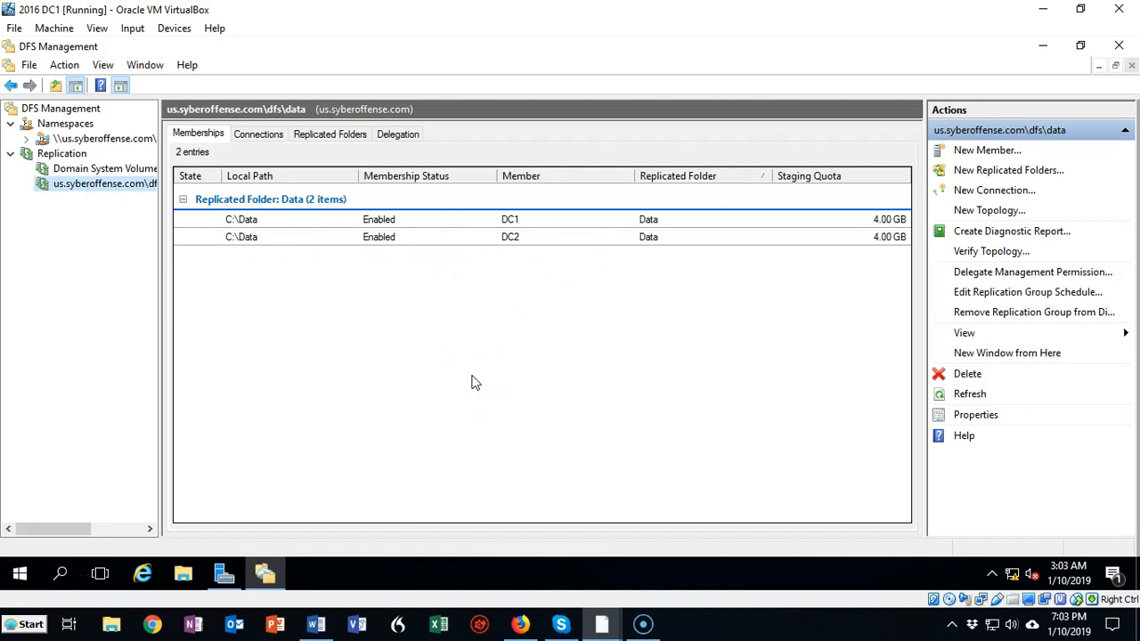
left_click(85, 171)
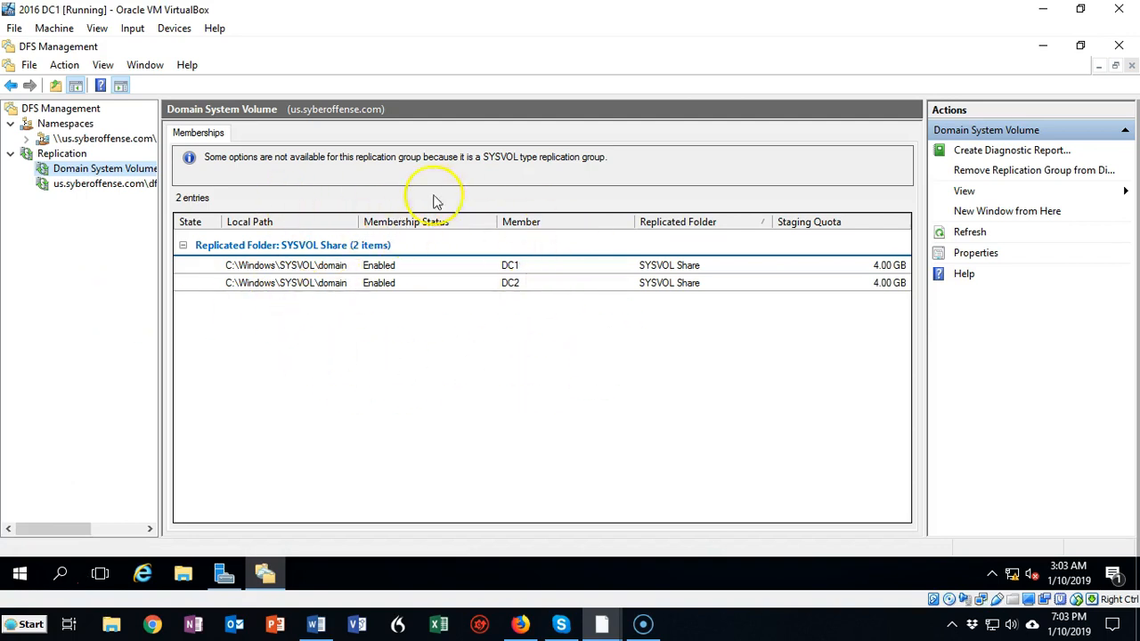
left_click(75, 185)
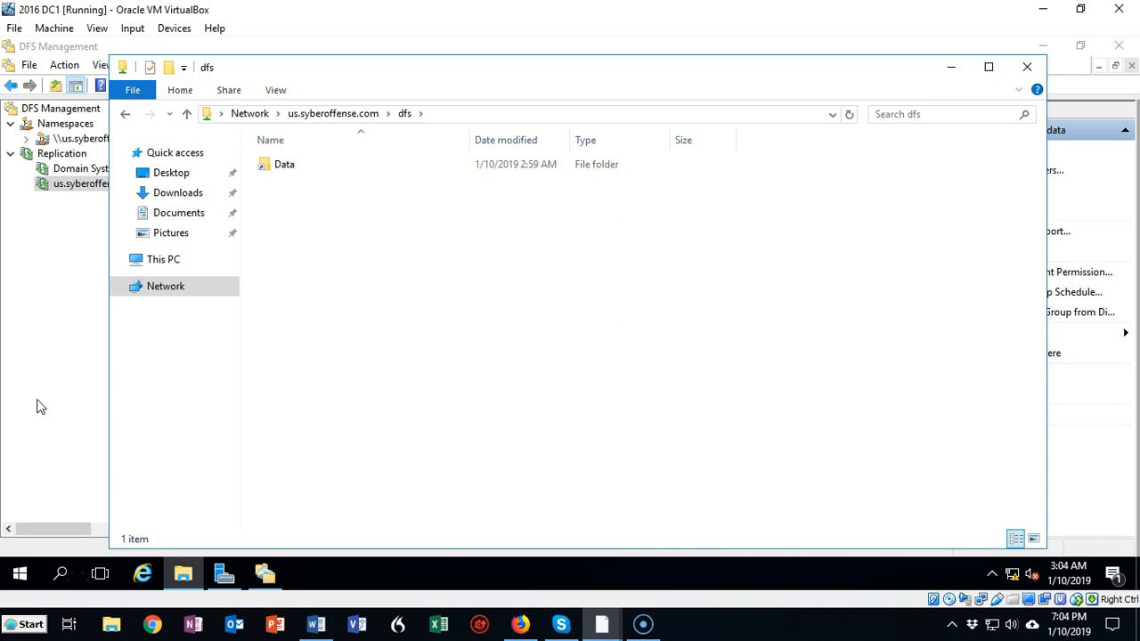
Create a text document named Test in the Data folder under \\us.syberoffense.com\dfs in File Explorer
left_click(433, 113)
key("ctrl+c")
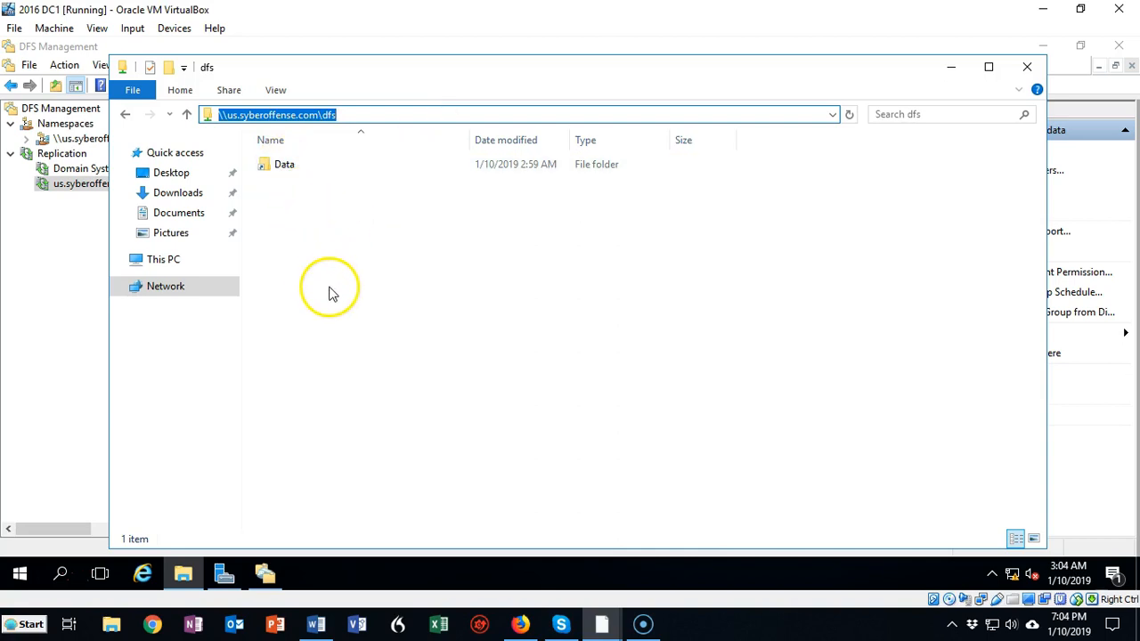
double_click(286, 169)
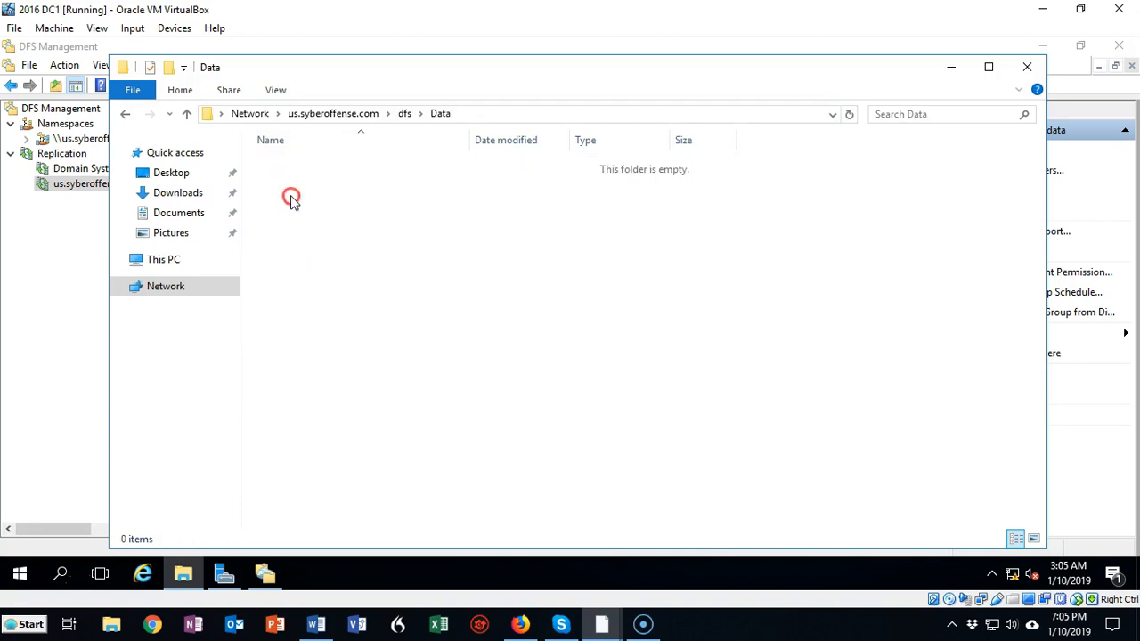
right_click(292, 197)
mouse_move(365, 361)
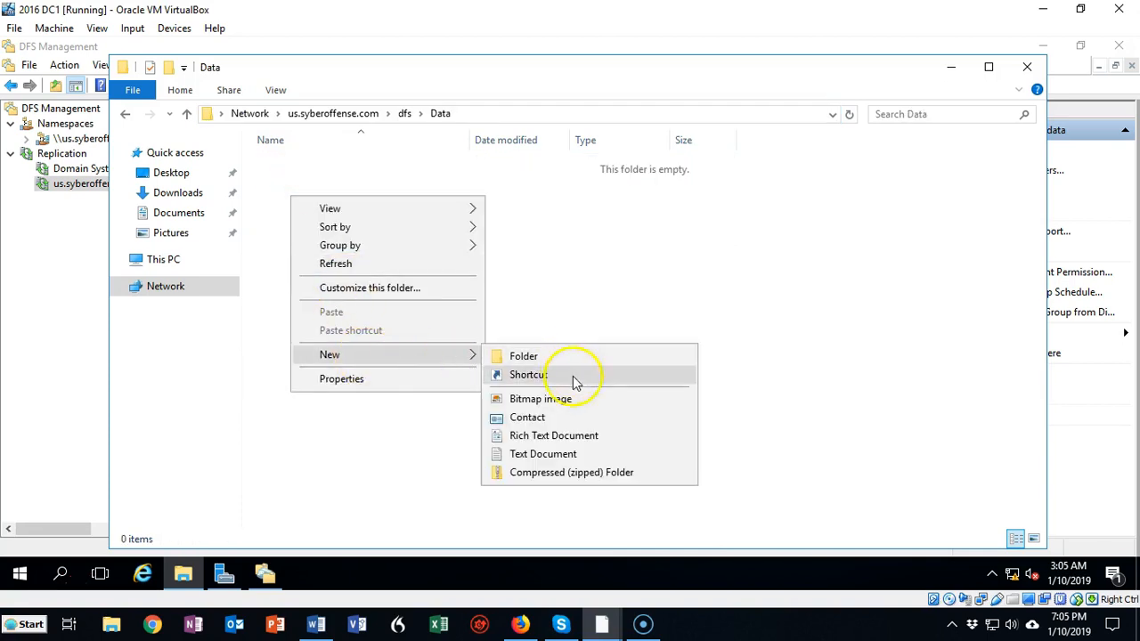
left_click(571, 455)
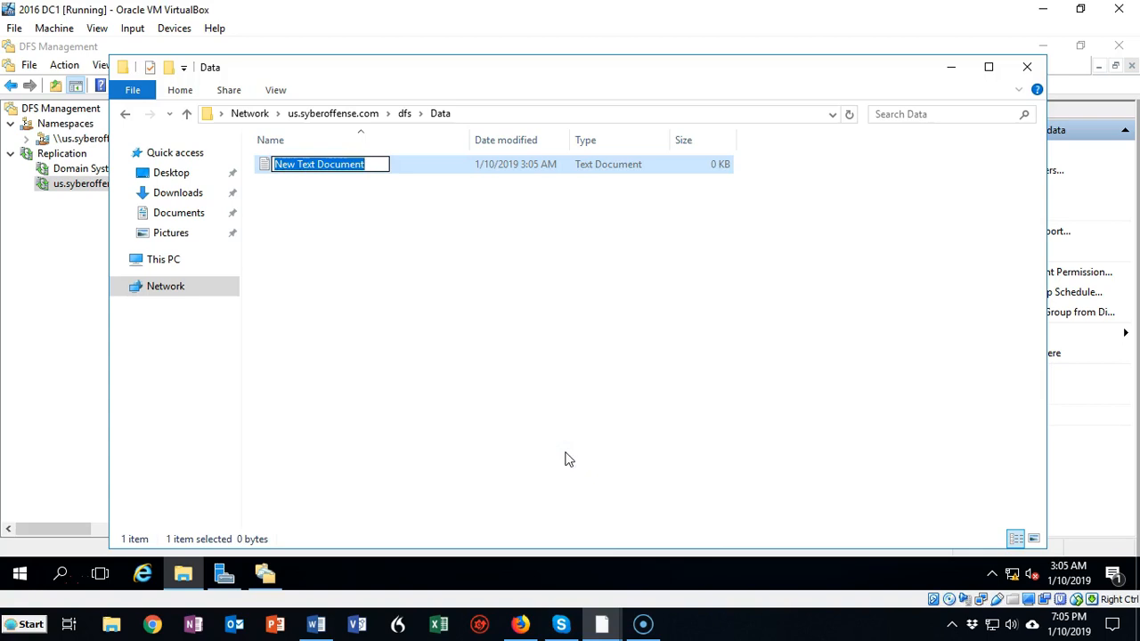
type("Test")
left_click(423, 295)
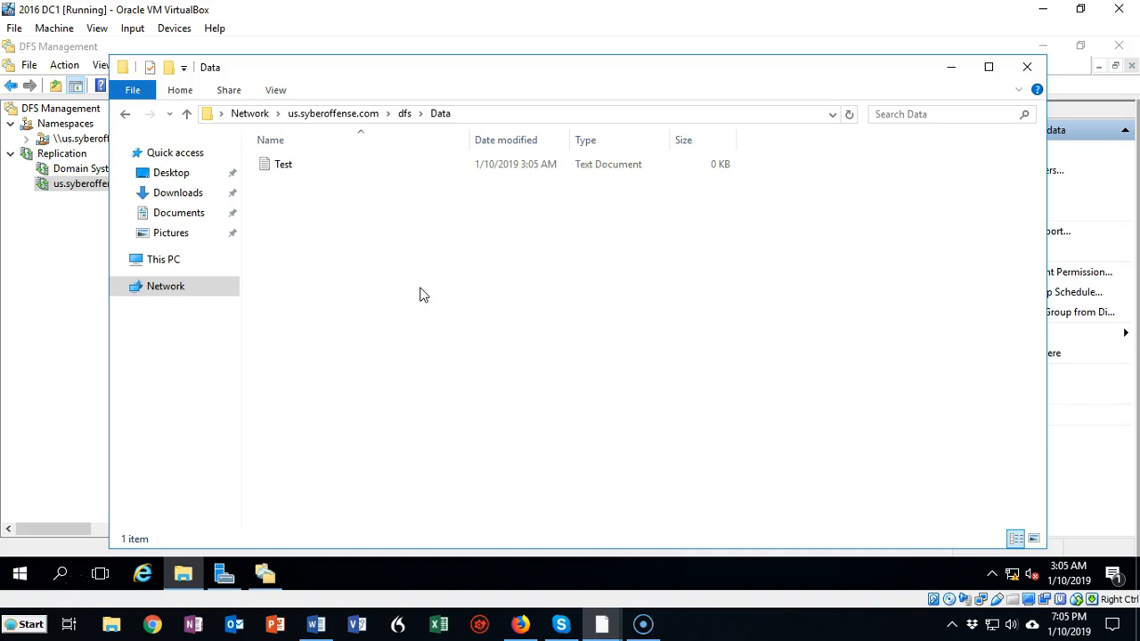
Switch to the SRV 2016 DC2 virtual machine and open File Explorer there
left_click(603, 629)
left_click(791, 551)
left_click(1121, 47)
left_click(185, 572)
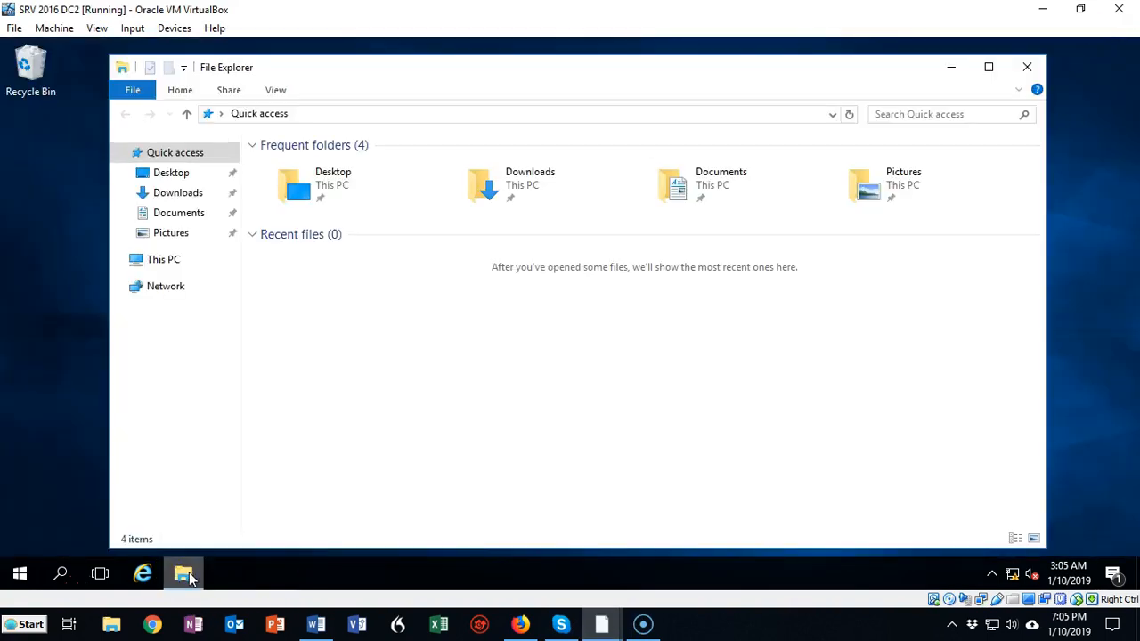
Open \\us.syberoffense.com\dfs in File Explorer on DC2 and look inside its Data folder
left_click(318, 113)
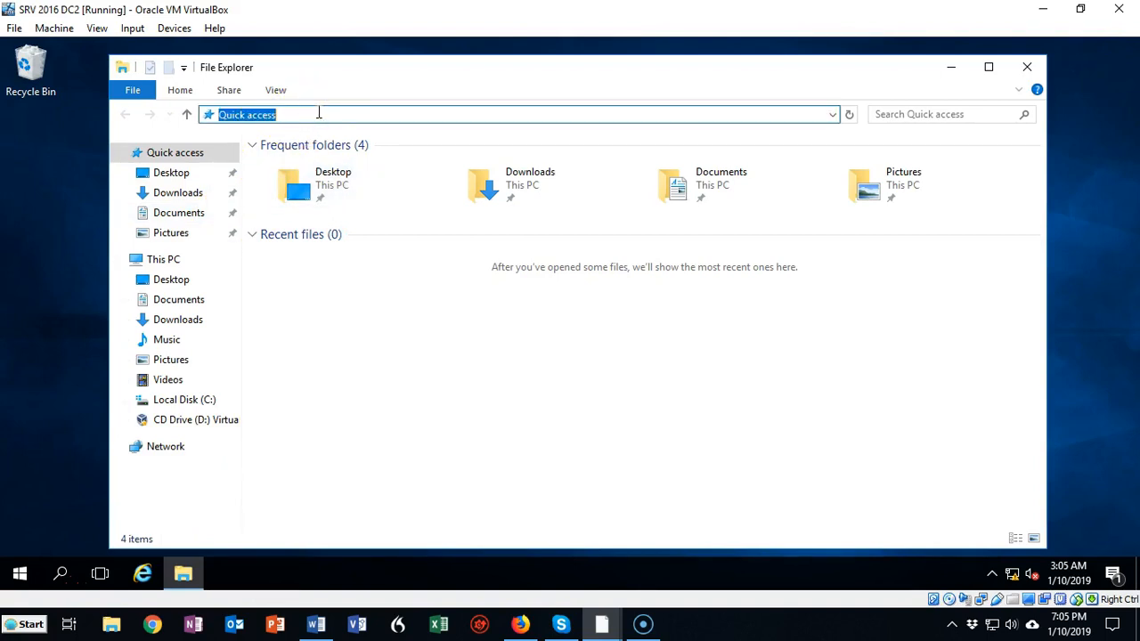
key("ctrl+v")
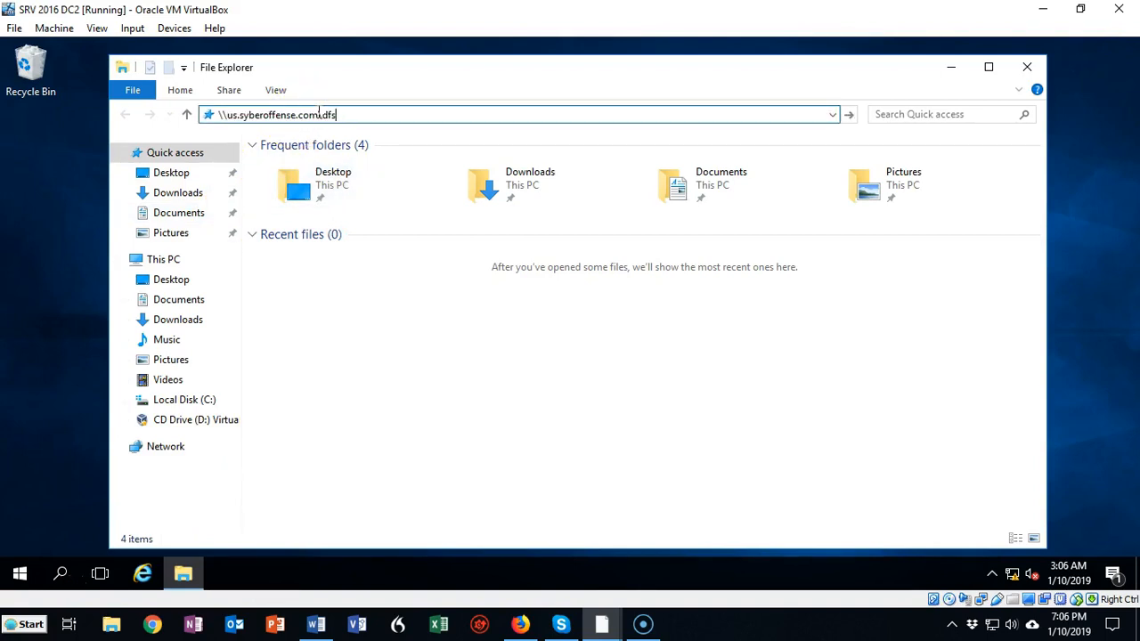
key("Return")
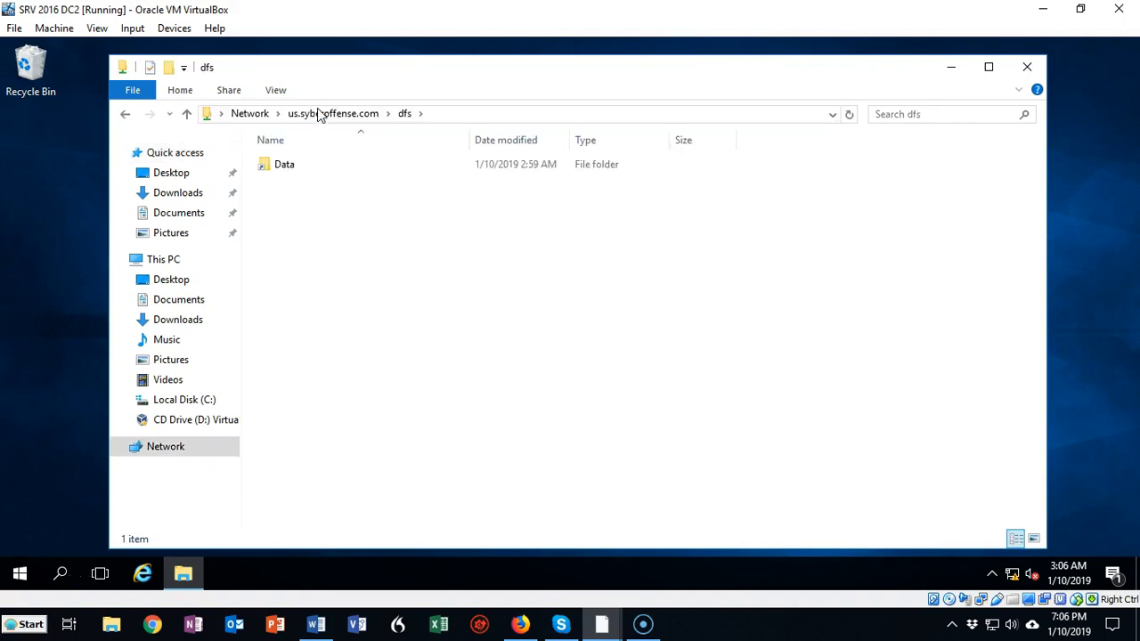
left_click(321, 171)
double_click(285, 169)
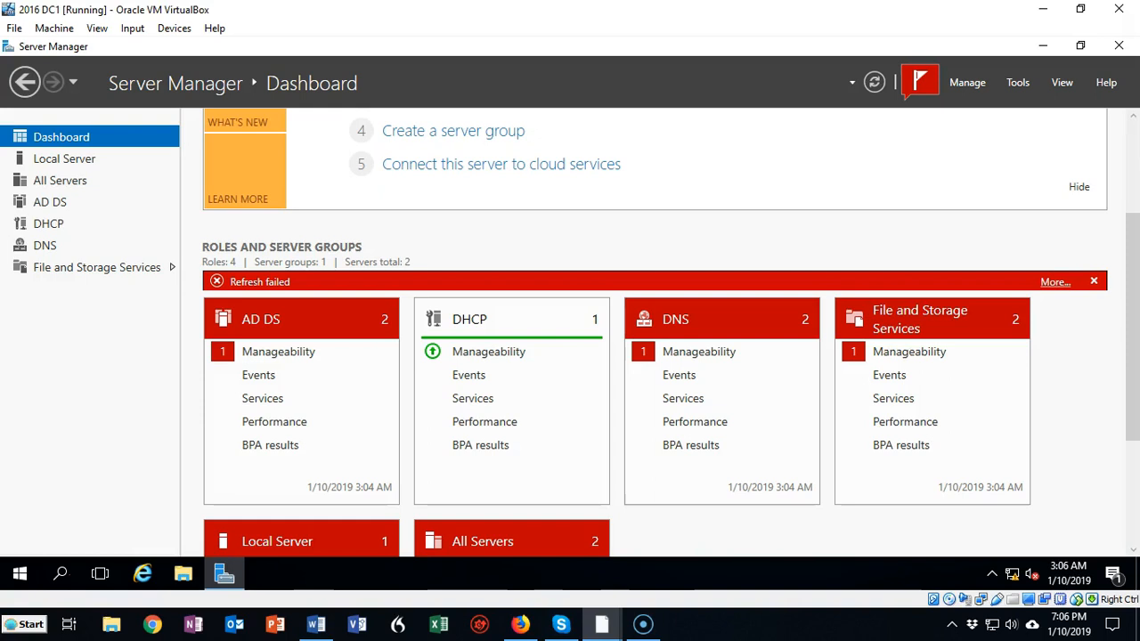
Open Group Policy Management on DC1, expand the forest down to the us.syberoffense.com domain's contents and widen the tree area
left_click(49, 474)
left_click(1018, 85)
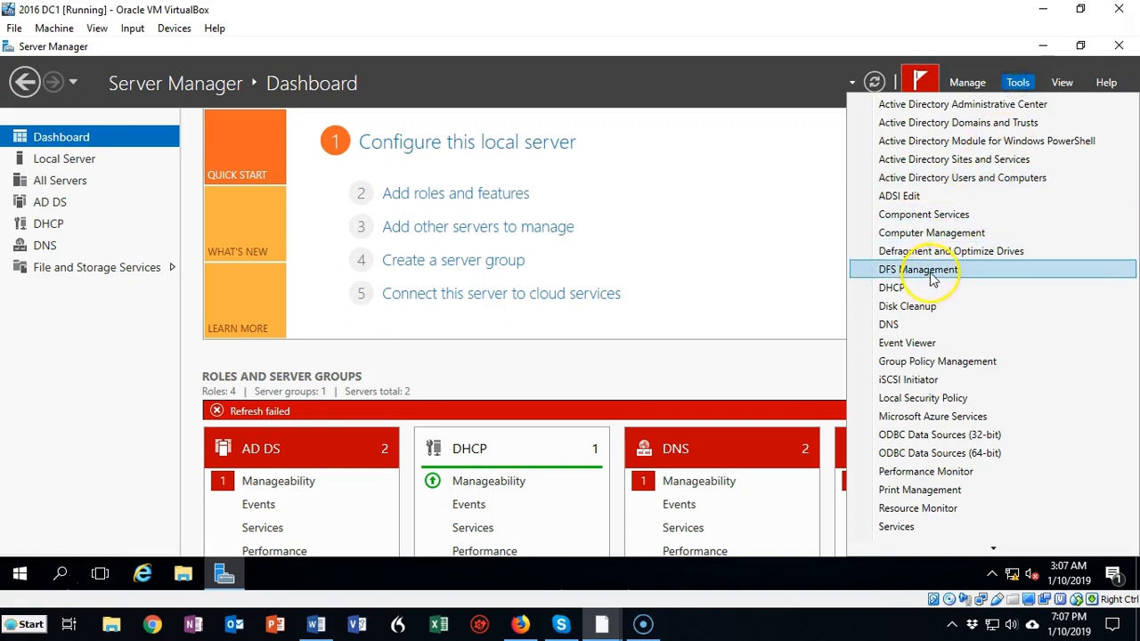
left_click(932, 362)
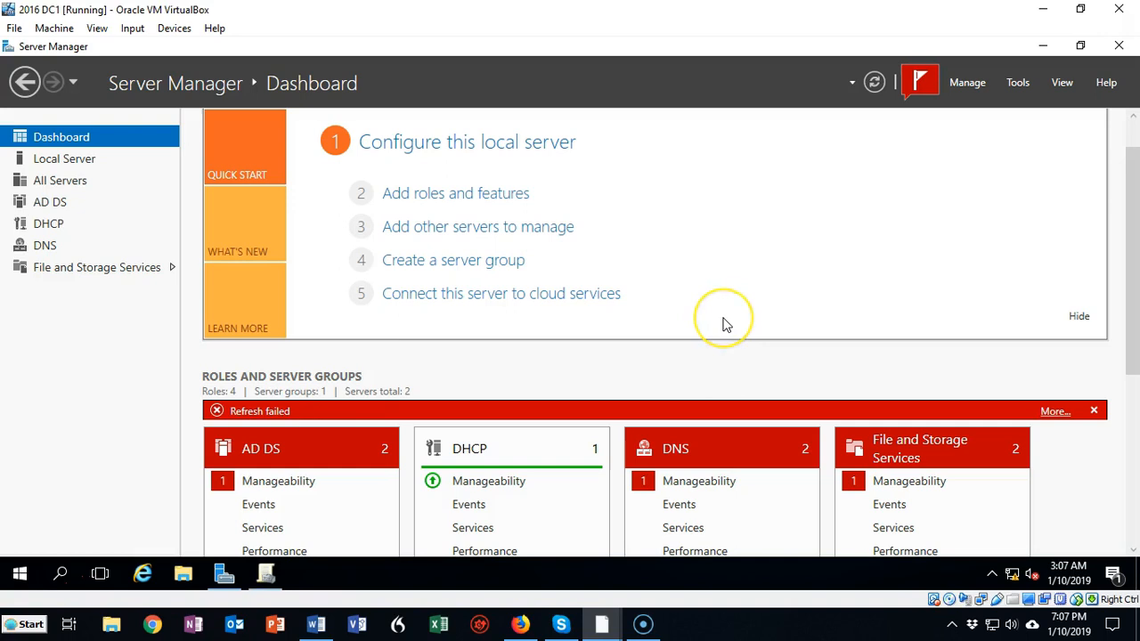
left_click(680, 120)
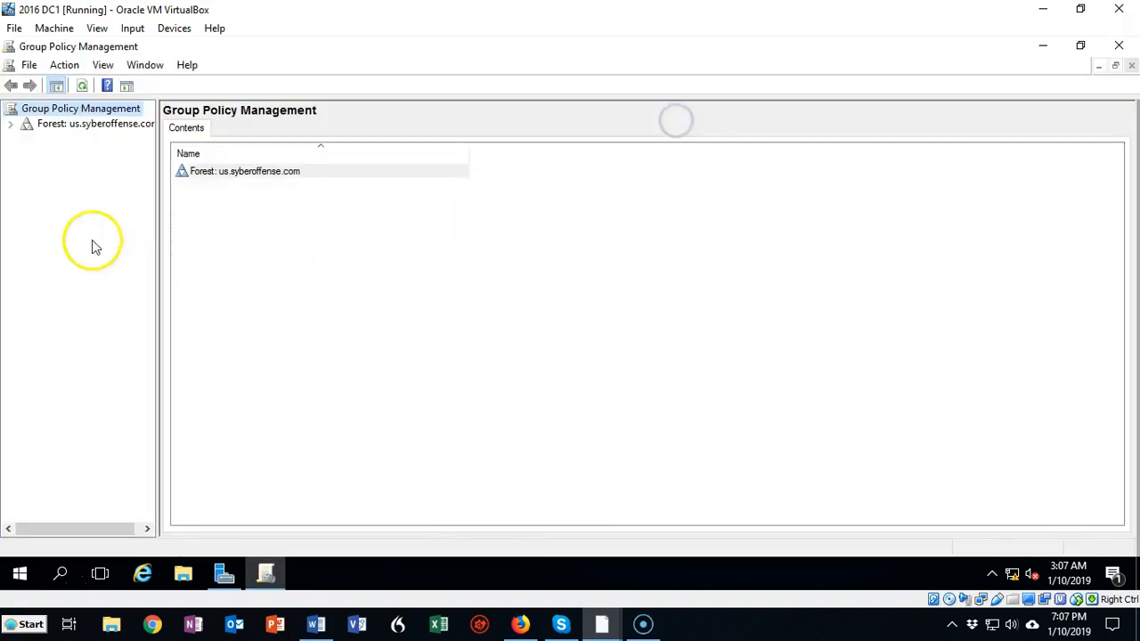
left_click(9, 124)
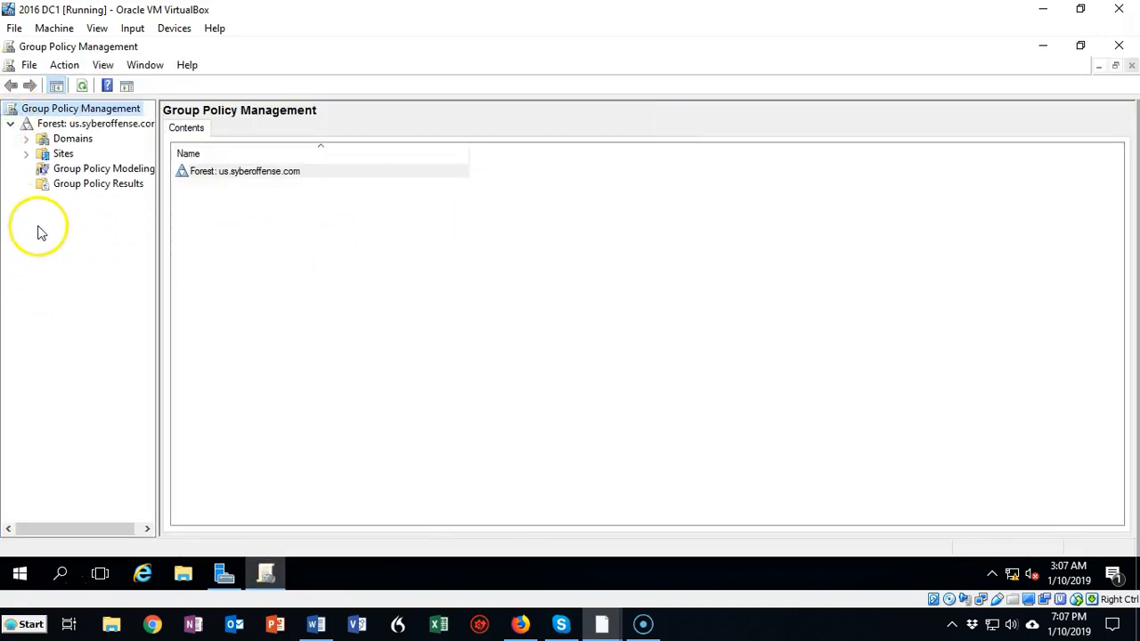
left_click(26, 140)
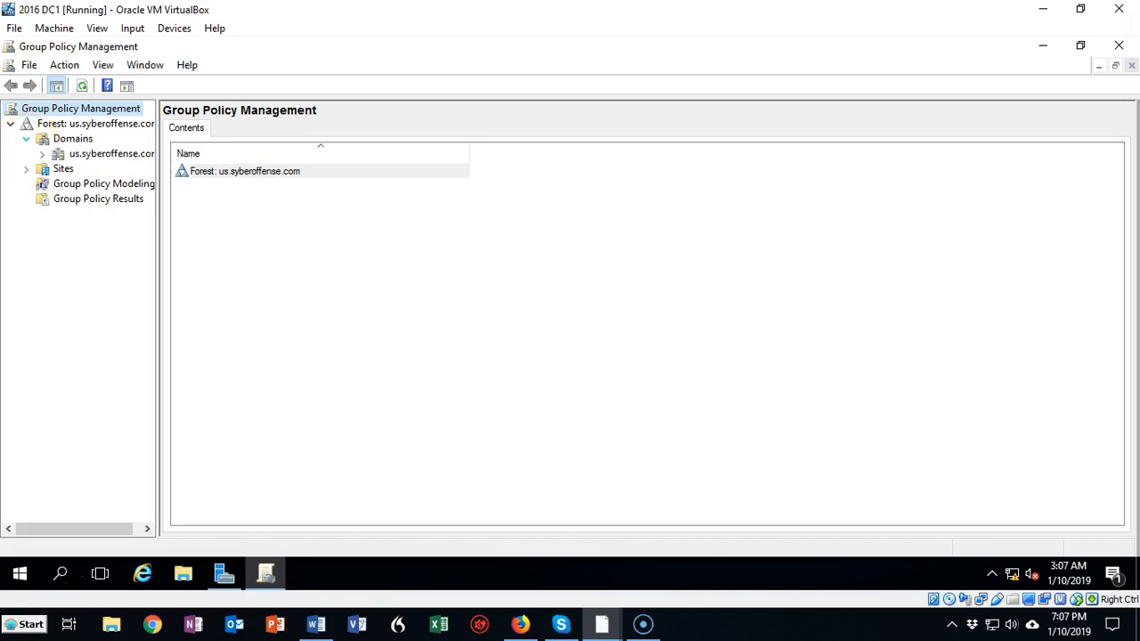
left_click(42, 155)
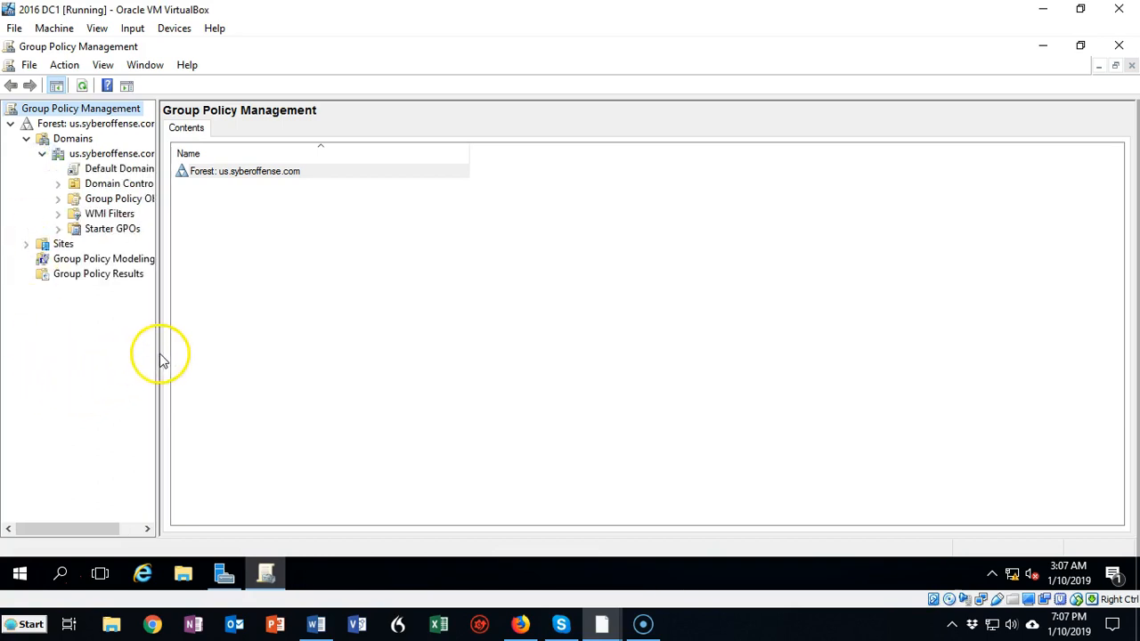
left_click_drag(156, 352, 247, 351)
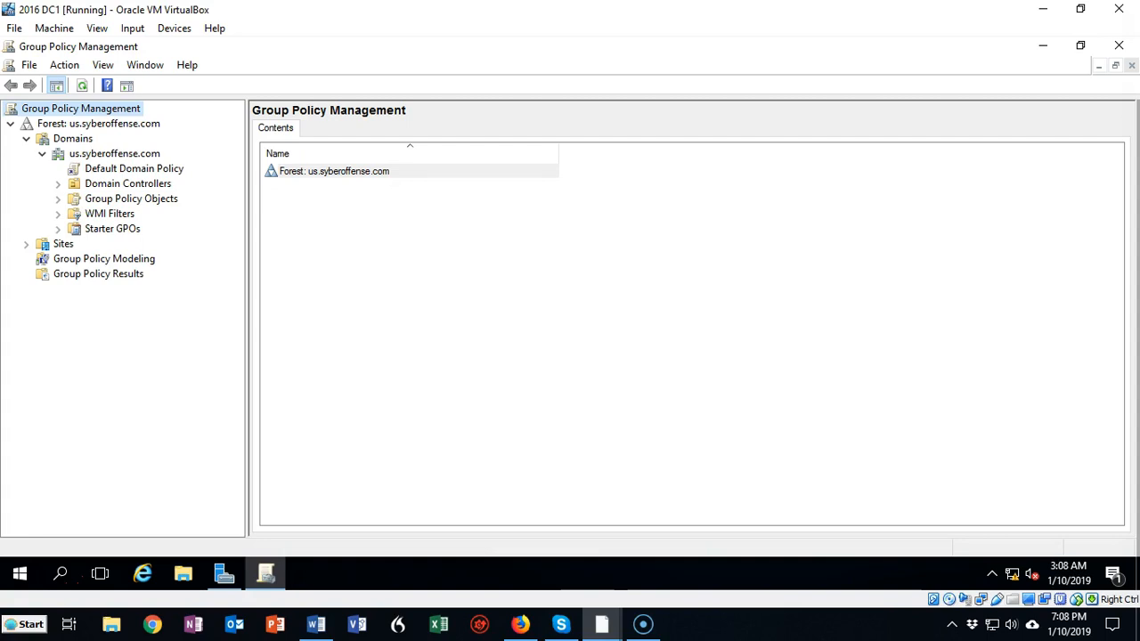
left_click(133, 425)
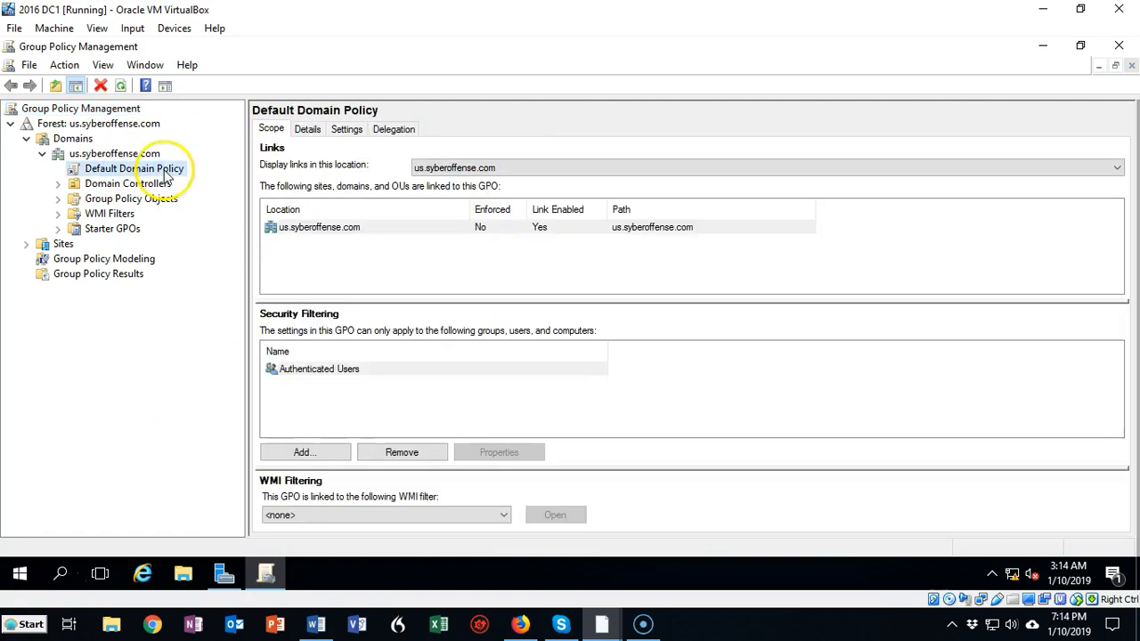
Open the Default Domain Policy for editing and go to Drive Maps in the User Configuration Windows Settings preferences
left_click(165, 171)
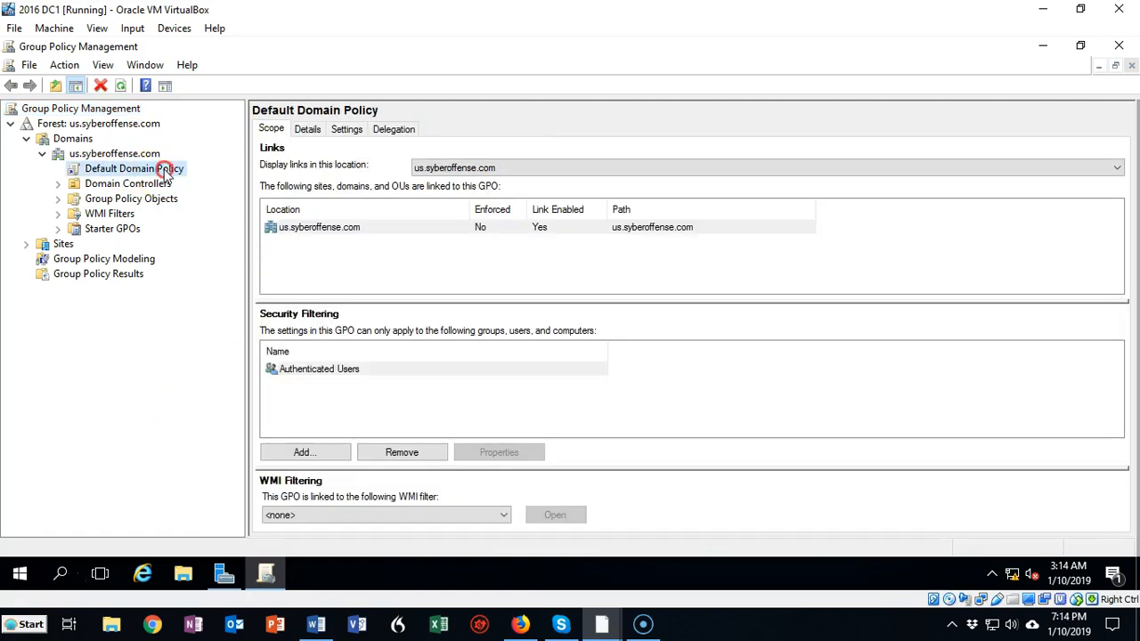
right_click(165, 171)
left_click(204, 181)
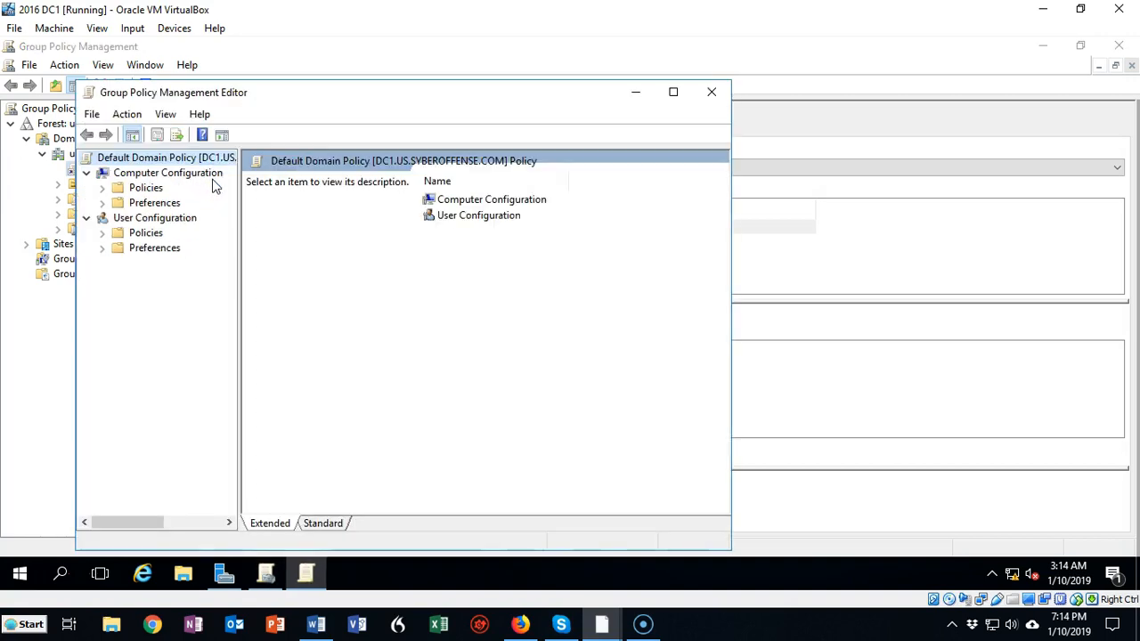
left_click(102, 248)
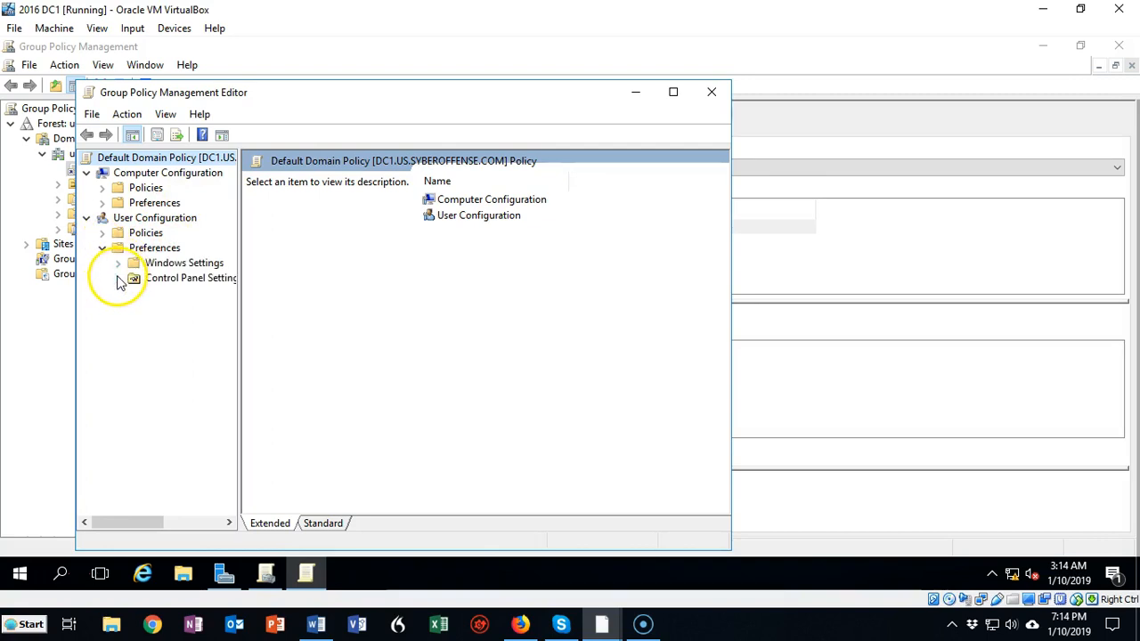
left_click(119, 265)
left_click(185, 293)
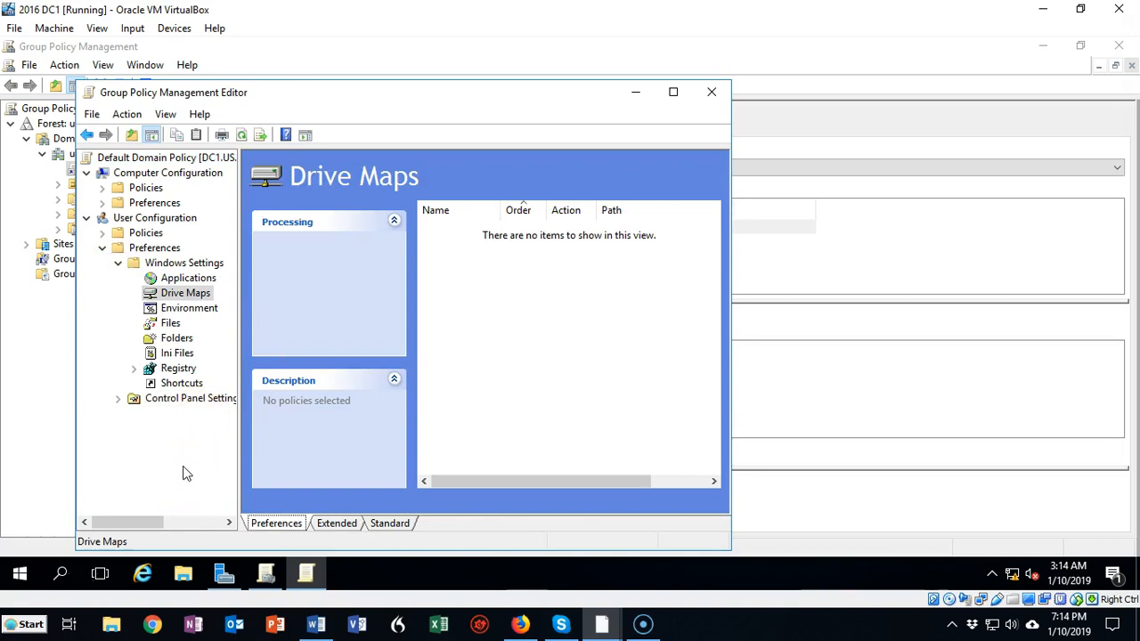
Start a new mapped drive with the Create action and the location \\us.syberoffense.com\dfs
right_click(193, 298)
mouse_move(233, 305)
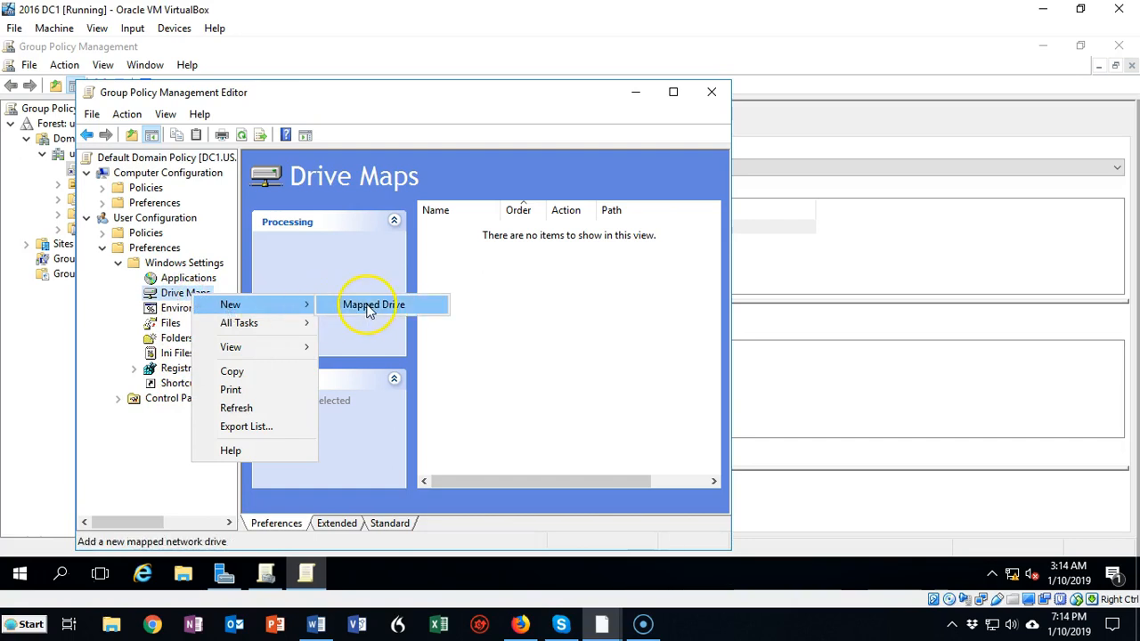
left_click(363, 305)
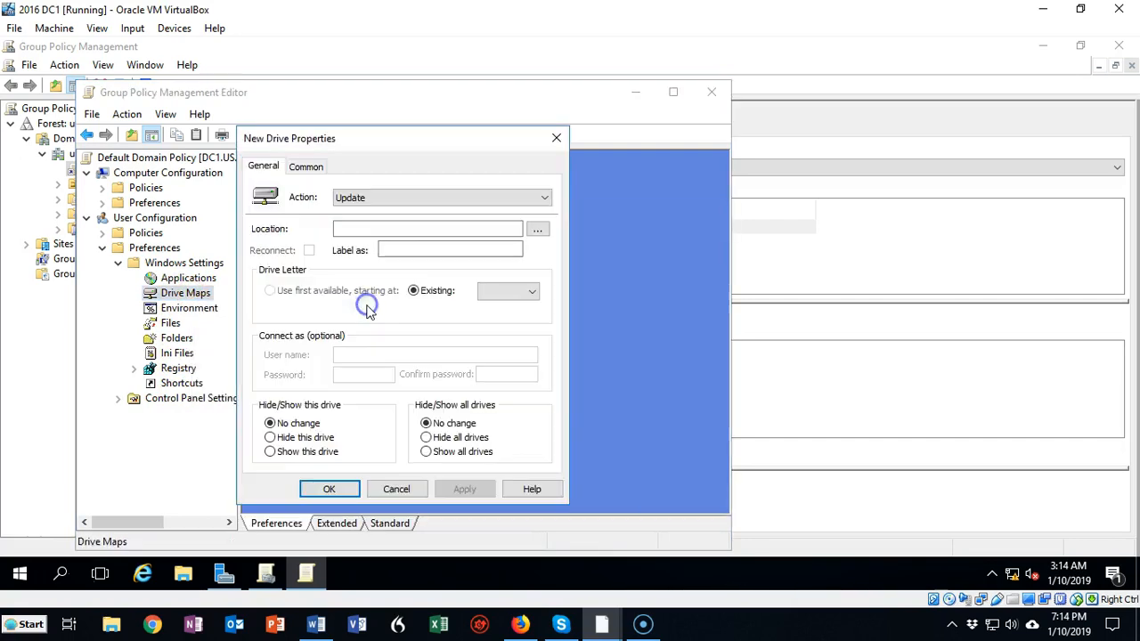
left_click(363, 204)
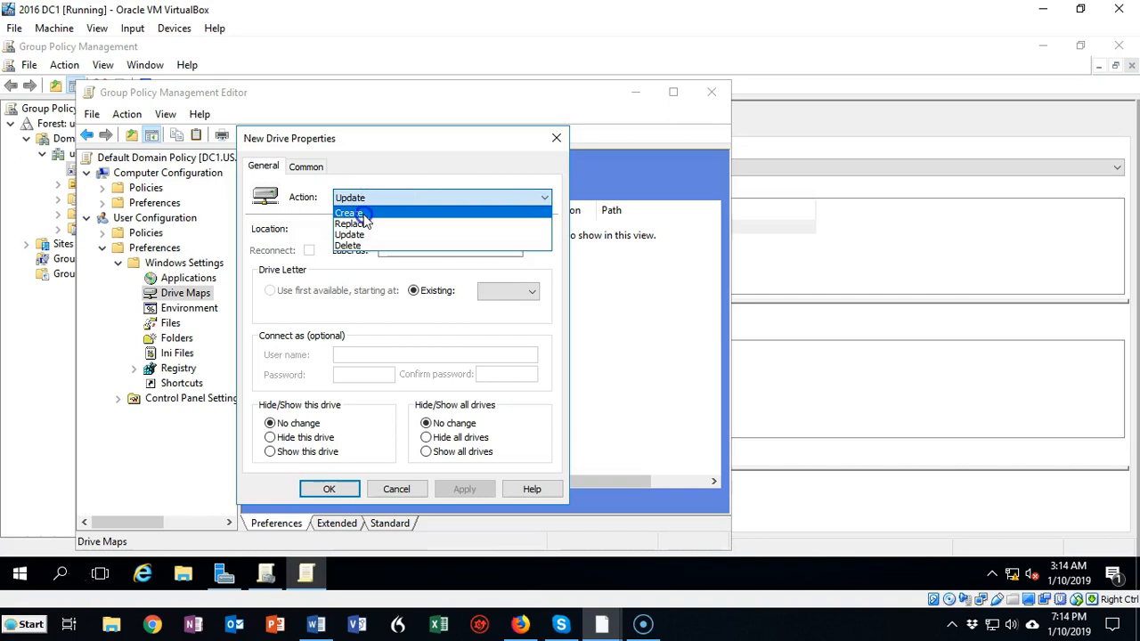
left_click(358, 213)
left_click(359, 229)
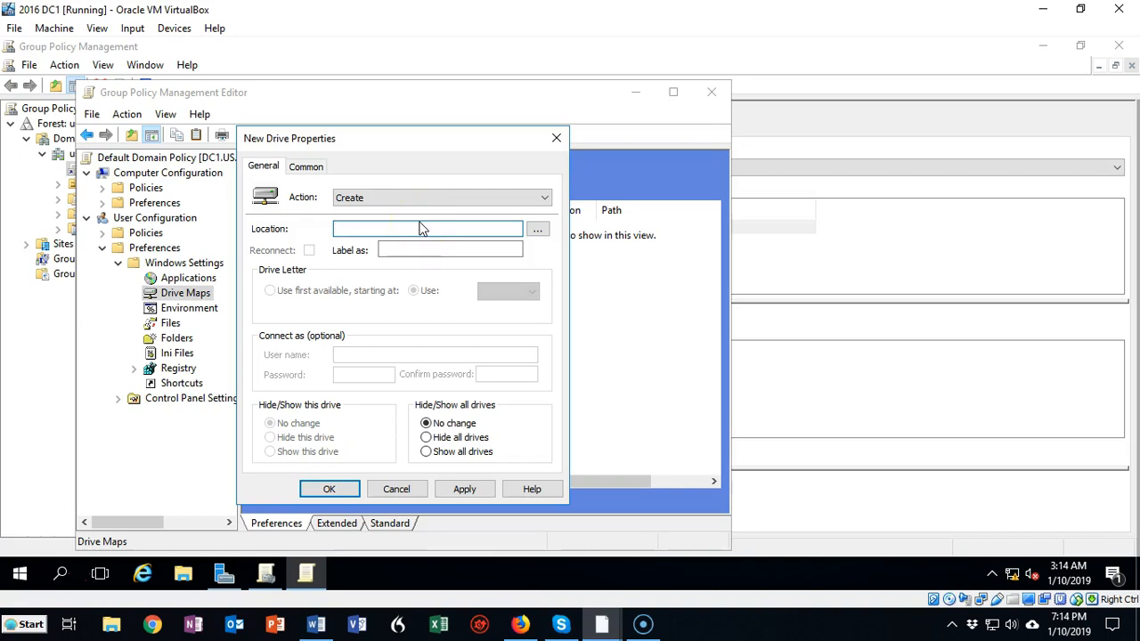
type("\\\\")
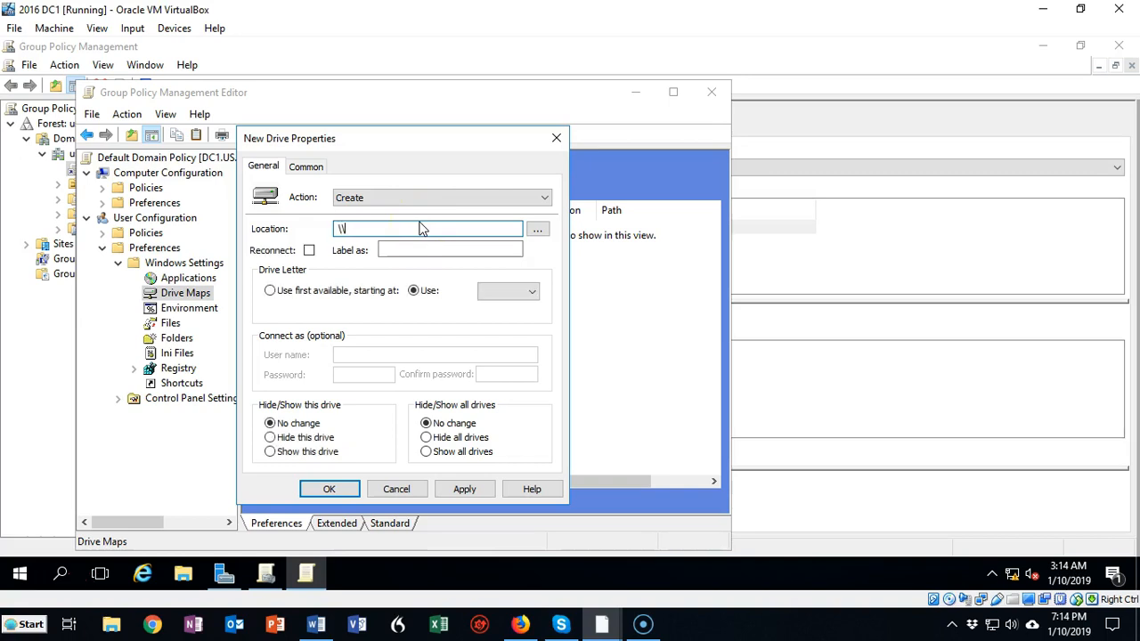
type("us.syberoffense.com\\dfs")
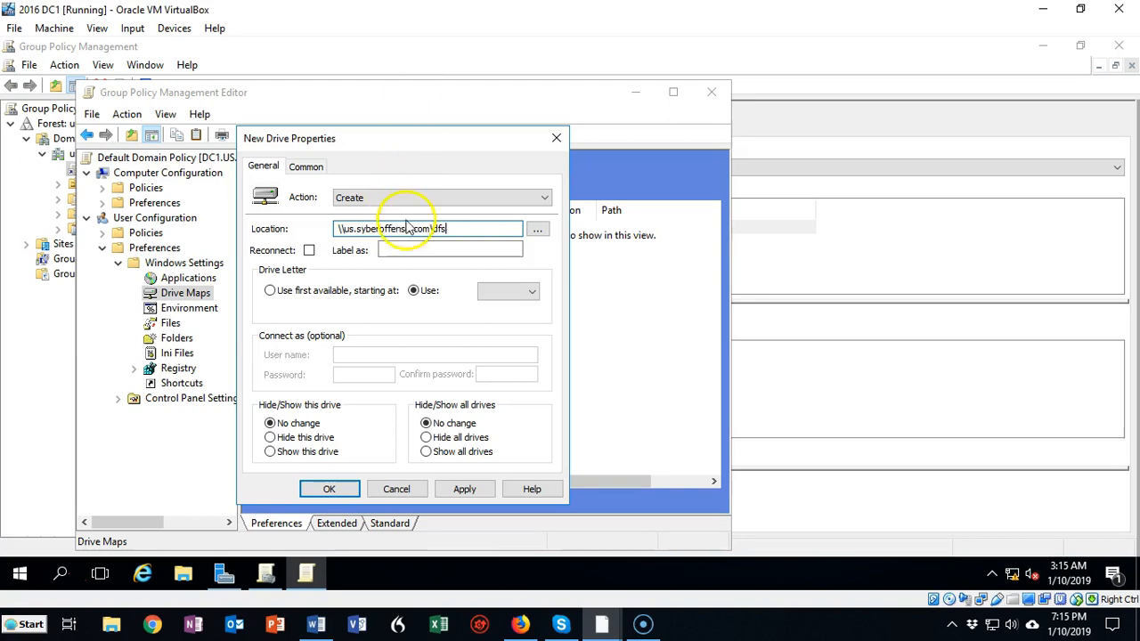
Enable Reconnect for the mapped drive and label it DFS Share
left_click(308, 251)
left_click(383, 251)
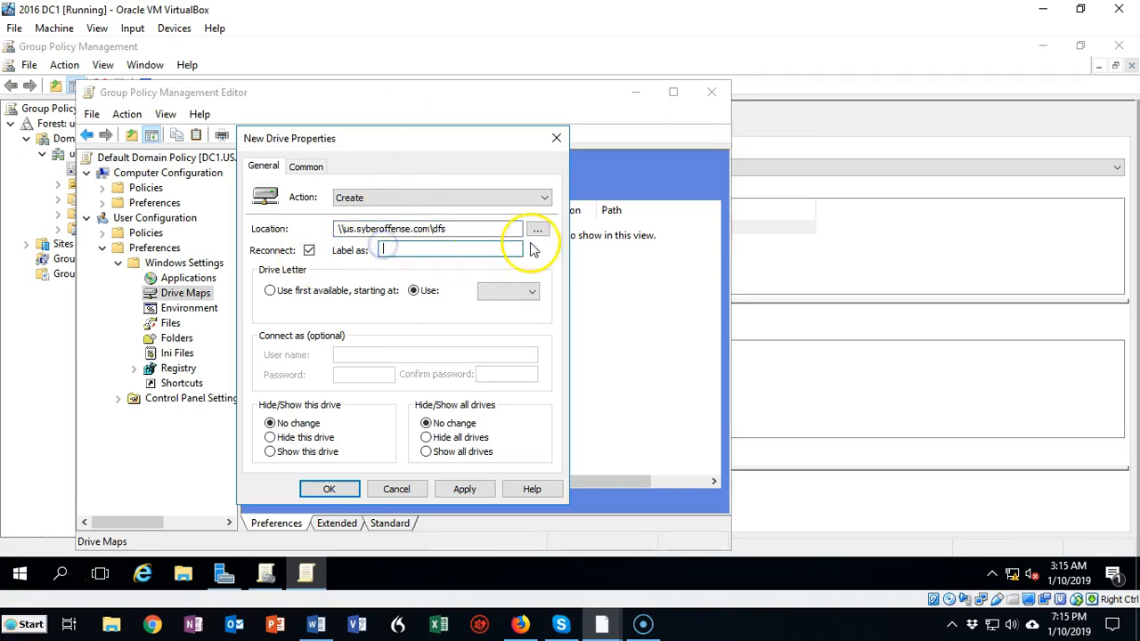
type("DFS Sahre")
key("BackSpace")
key("BackSpace")
key("BackSpace")
key("BackSpace")
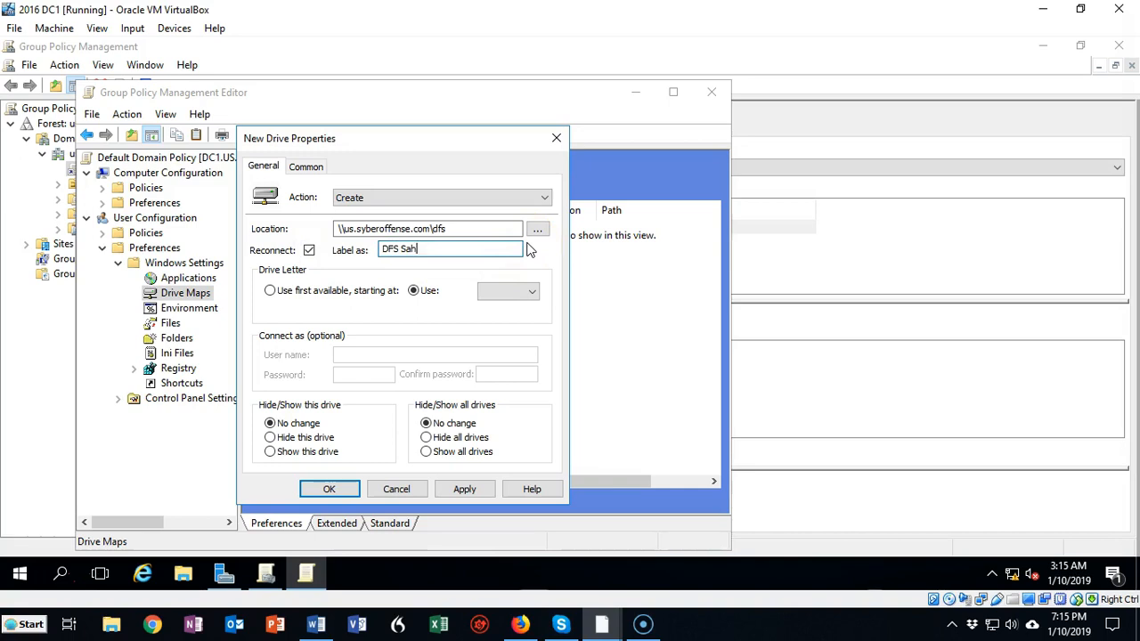
type("hare")
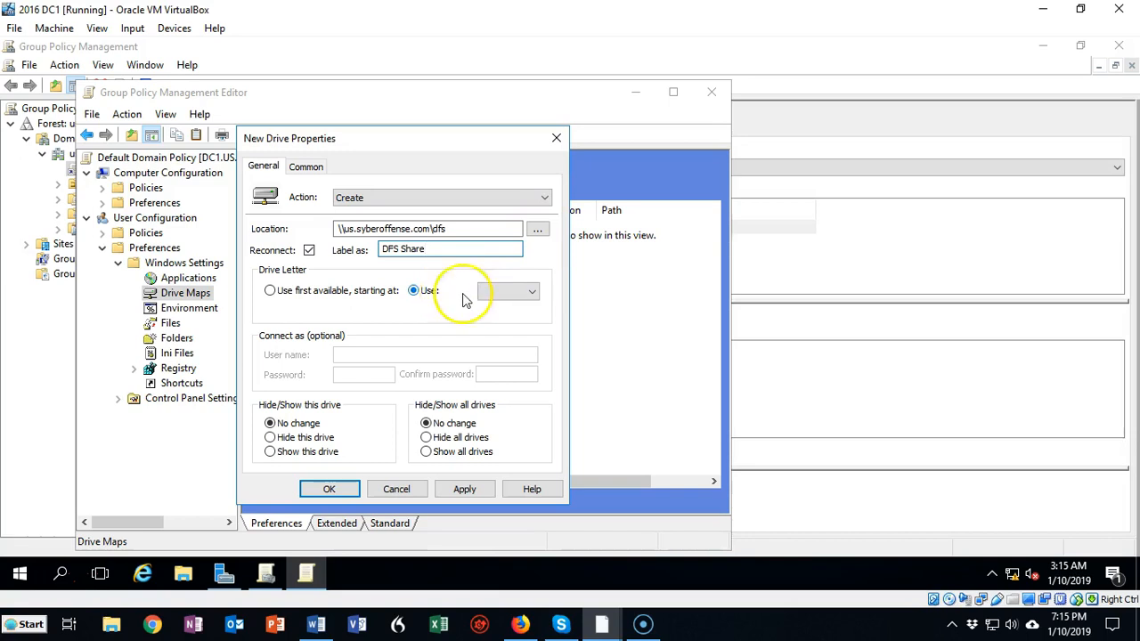
Assign drive letter G, choose to show this drive and all drives, save the mapping and close both Group Policy windows
left_click(533, 294)
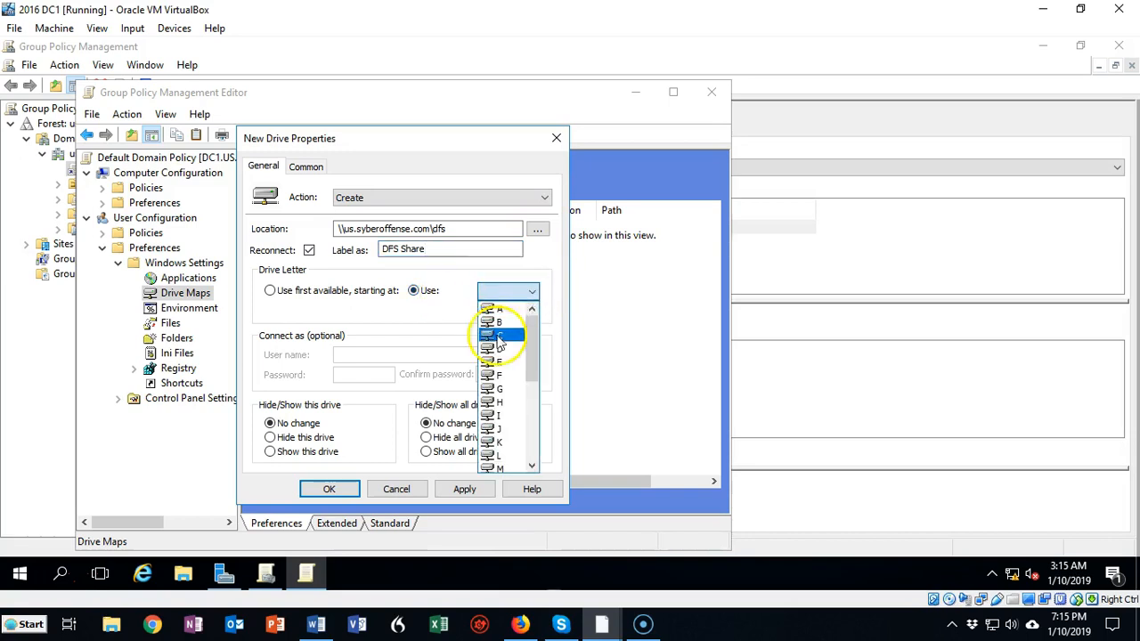
left_click(499, 392)
left_click(271, 452)
left_click(427, 452)
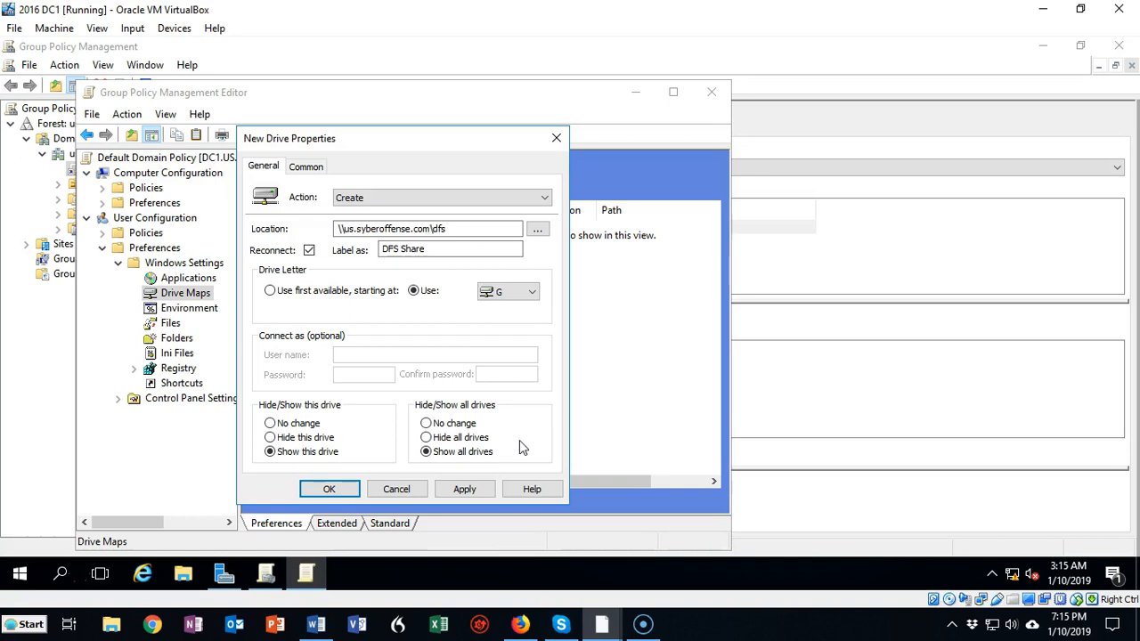
left_click(464, 491)
left_click(330, 491)
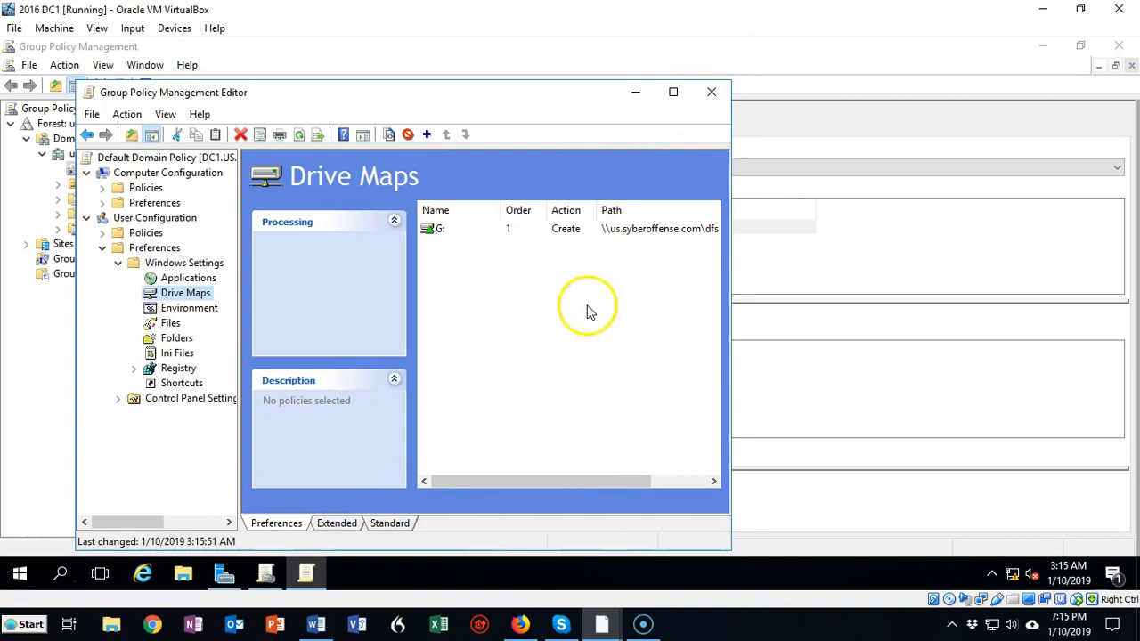
left_click(713, 93)
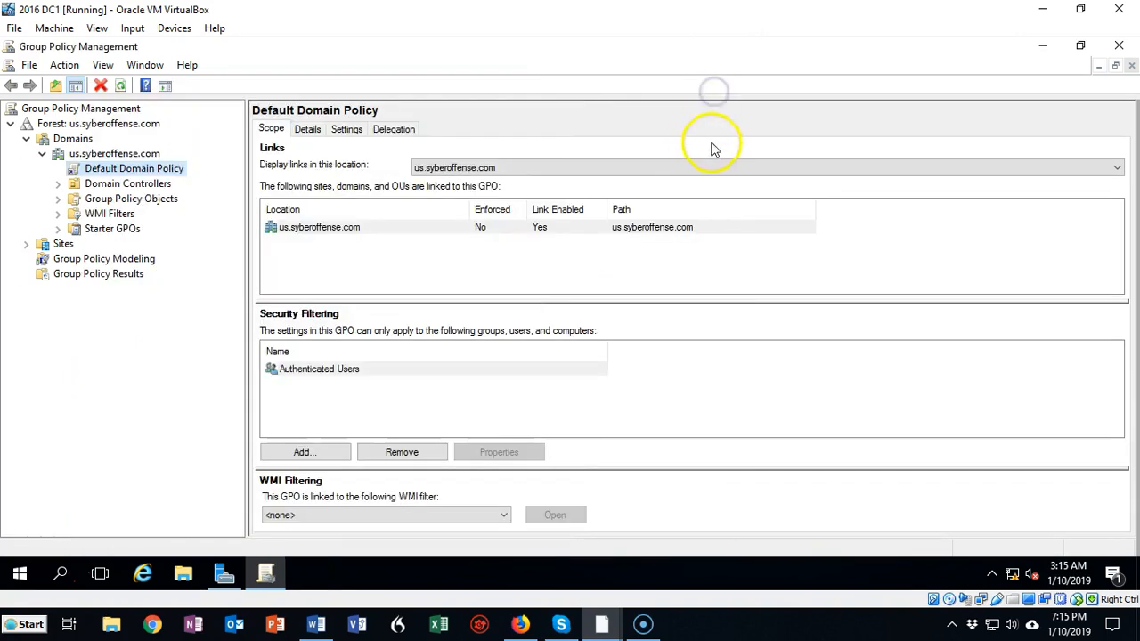
left_click(1120, 48)
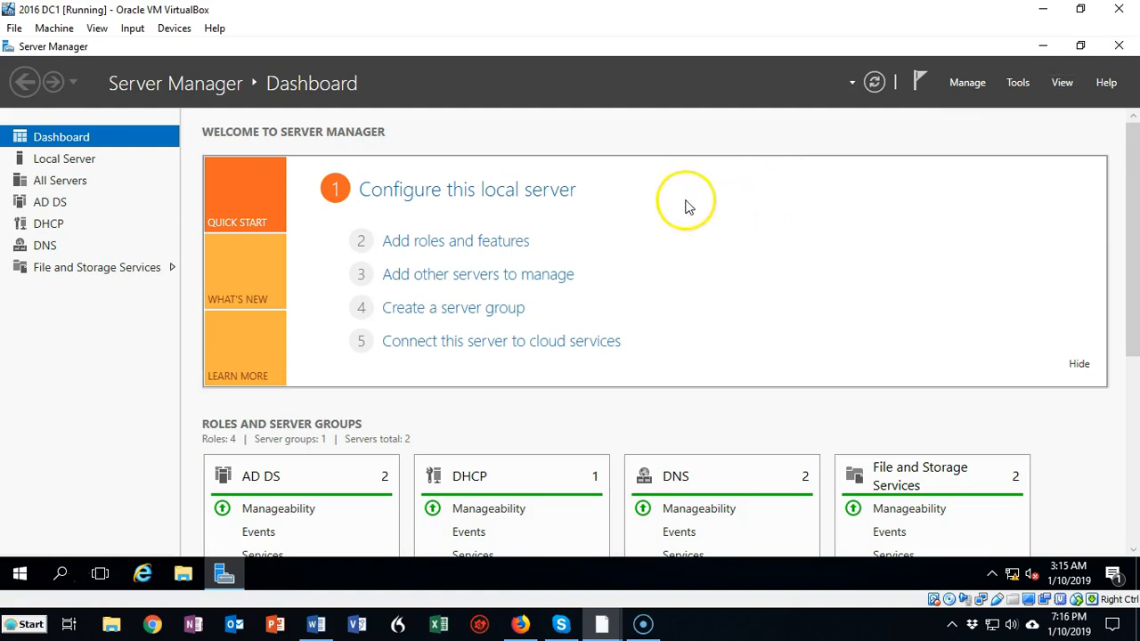
Open This PC in File Explorer on DC1 and run gpupdate /force in a Command Prompt
left_click(185, 578)
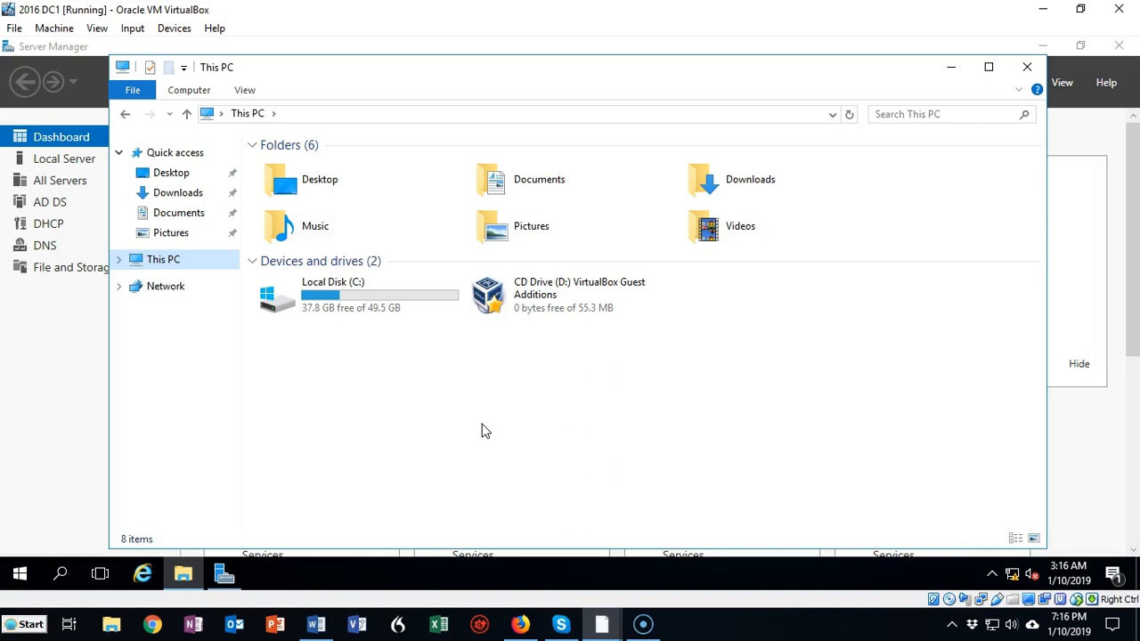
left_click(18, 578)
left_click(62, 575)
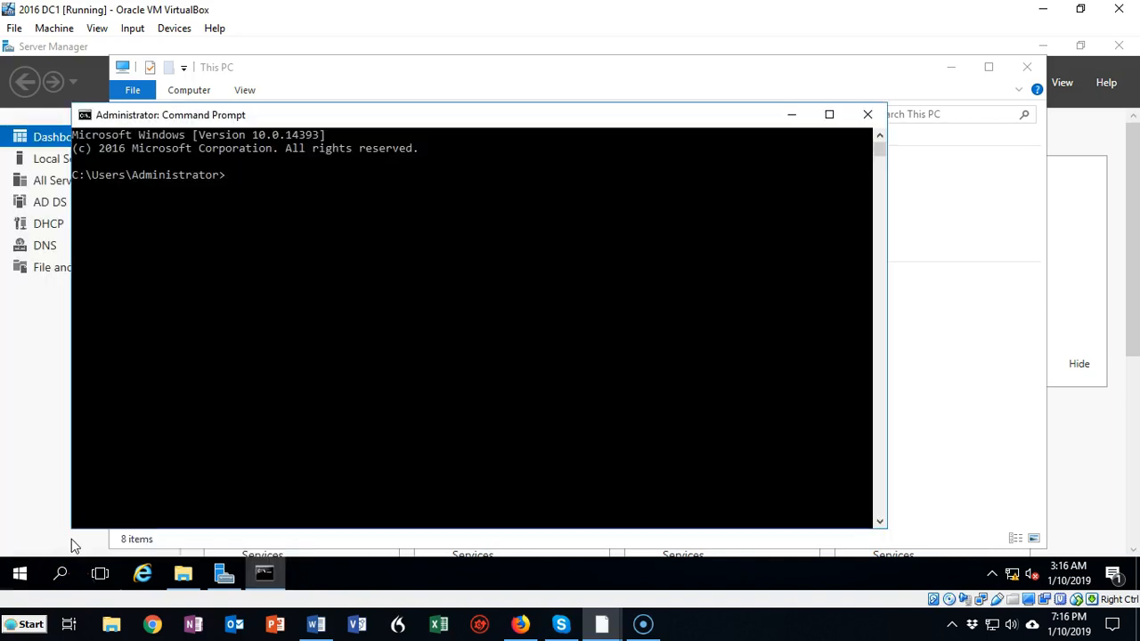
type("gpupdate /force")
key("Return")
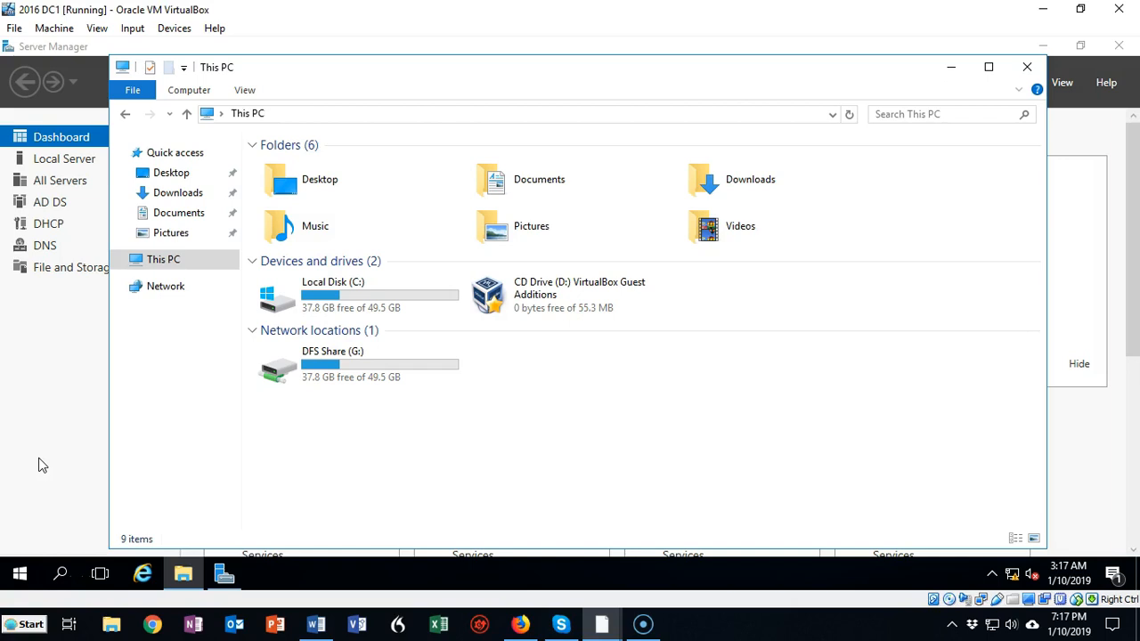
Switch to the SRV 2016 DC2 virtual machine, run gpupdate /force in a Command Prompt and close it
left_click(604, 627)
left_click(781, 547)
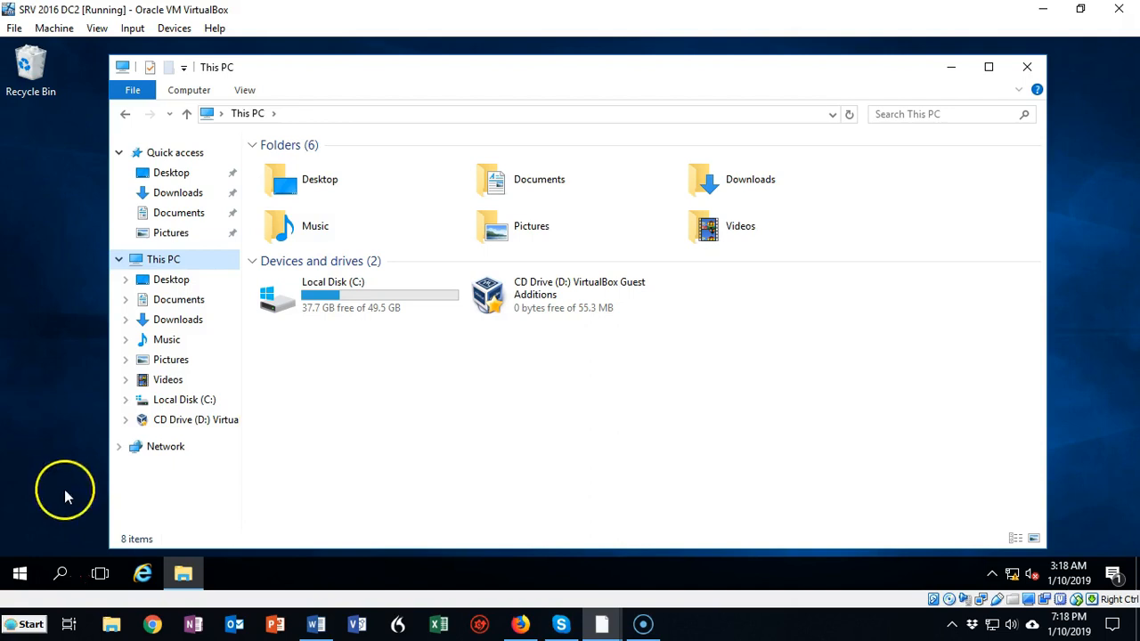
left_click(66, 553)
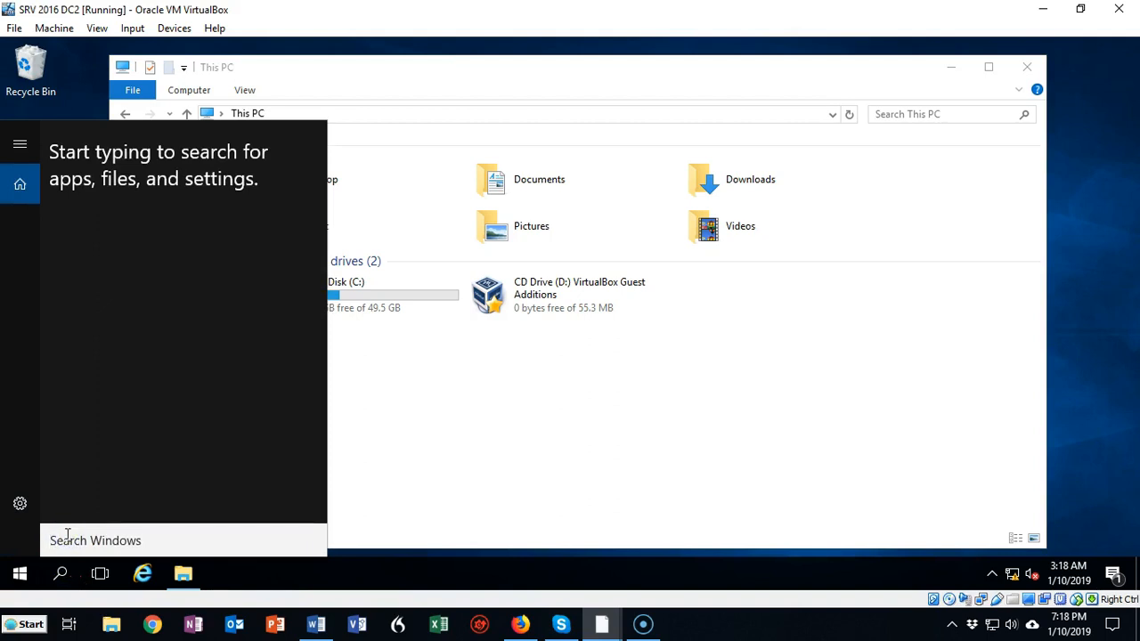
type("cm")
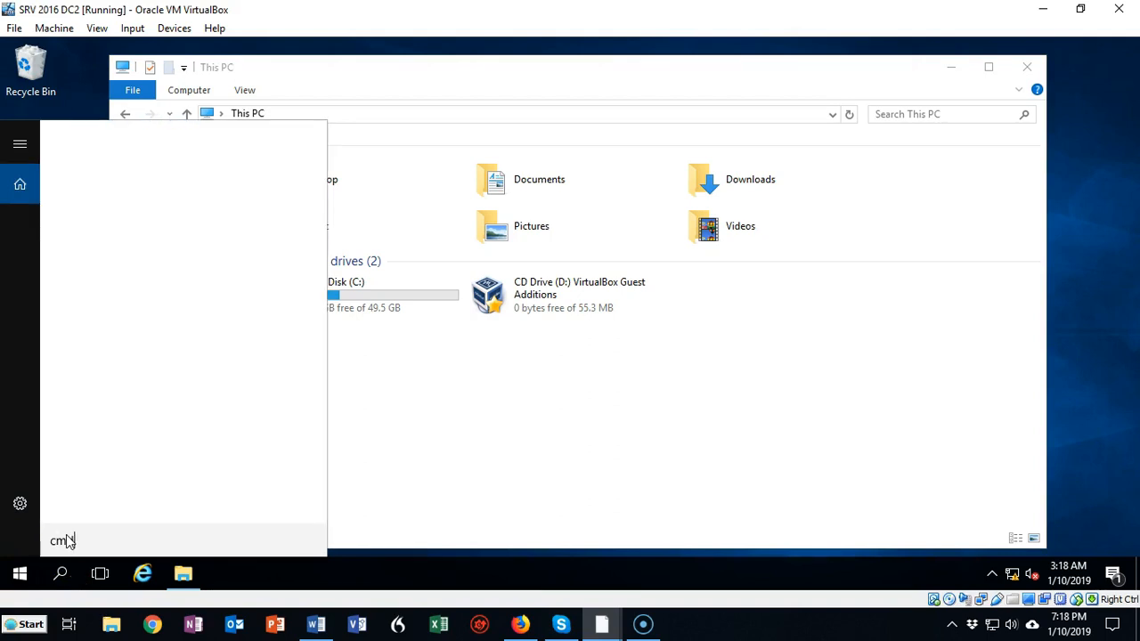
key("Return")
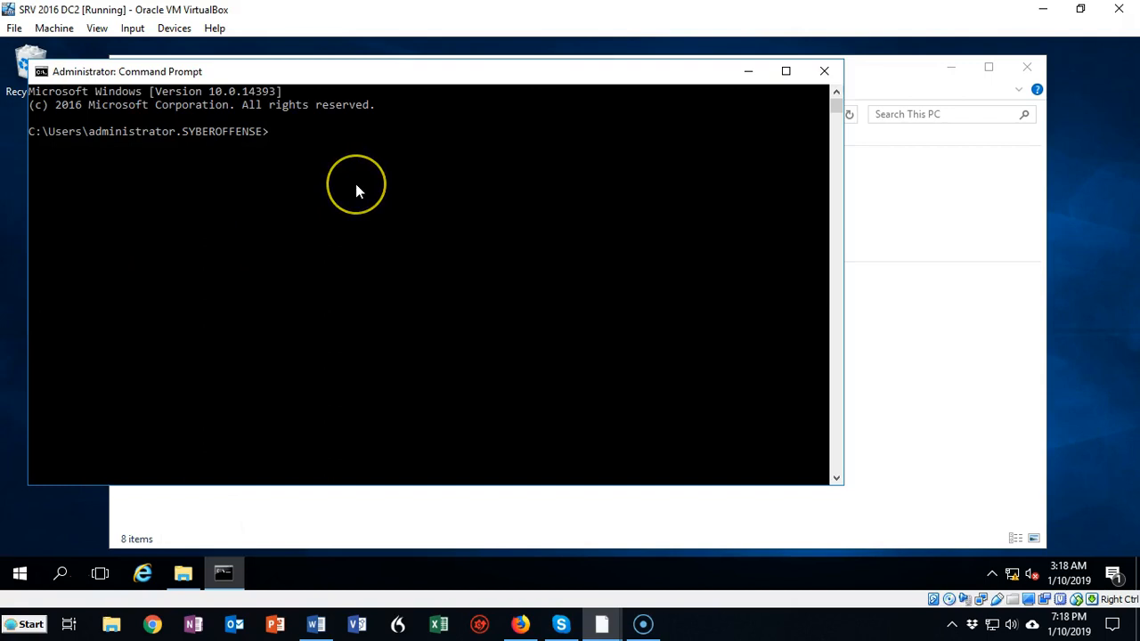
right_click(357, 185)
key("Return")
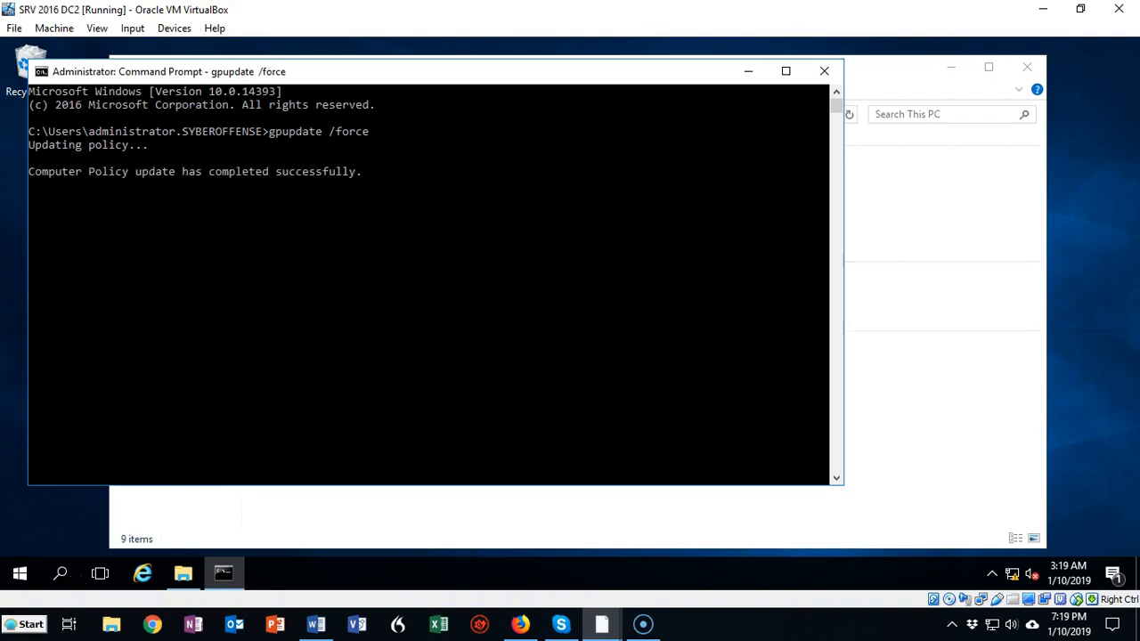
left_click(825, 70)
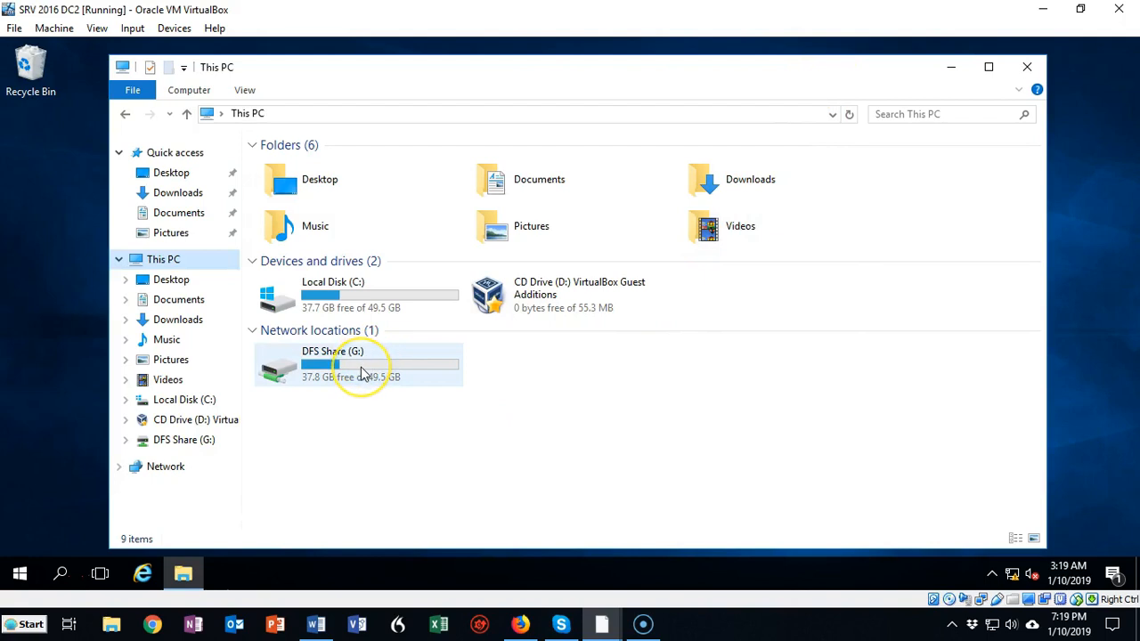